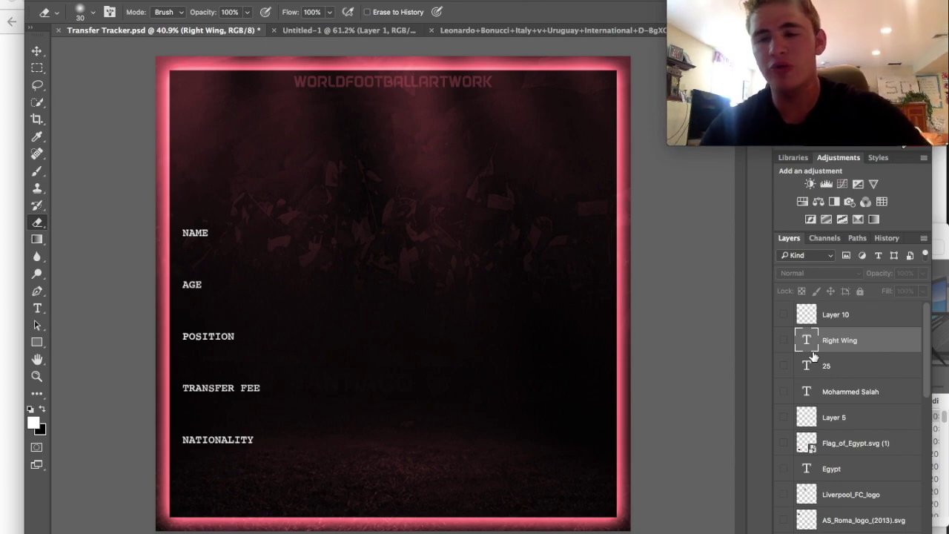
Hide the Photo Filter 1, Layer 11, Layer 2, Layer 2 copy, Layer 0 and NAME/AGE/POSITION label text layers.
scroll(813, 357, down, 5)
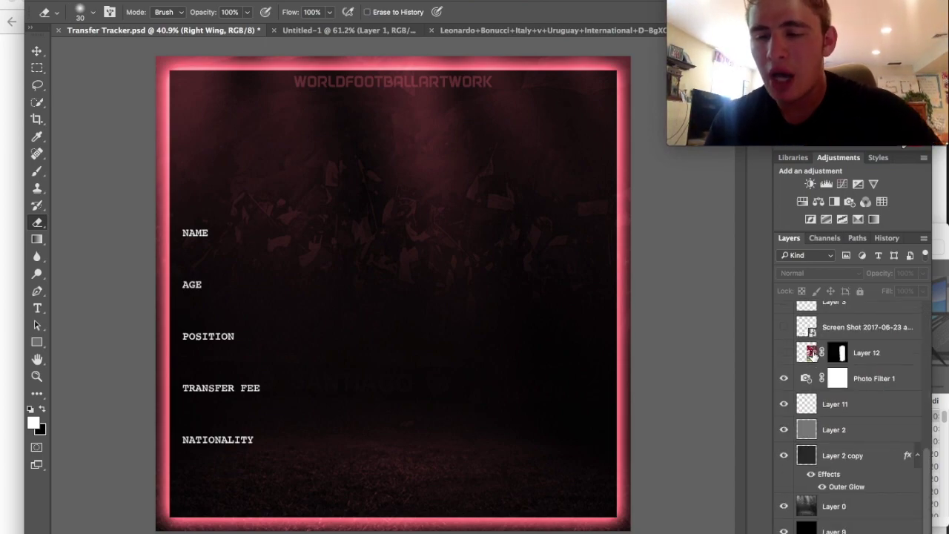
scroll(814, 357, up, 5)
scroll(814, 355, down, 5)
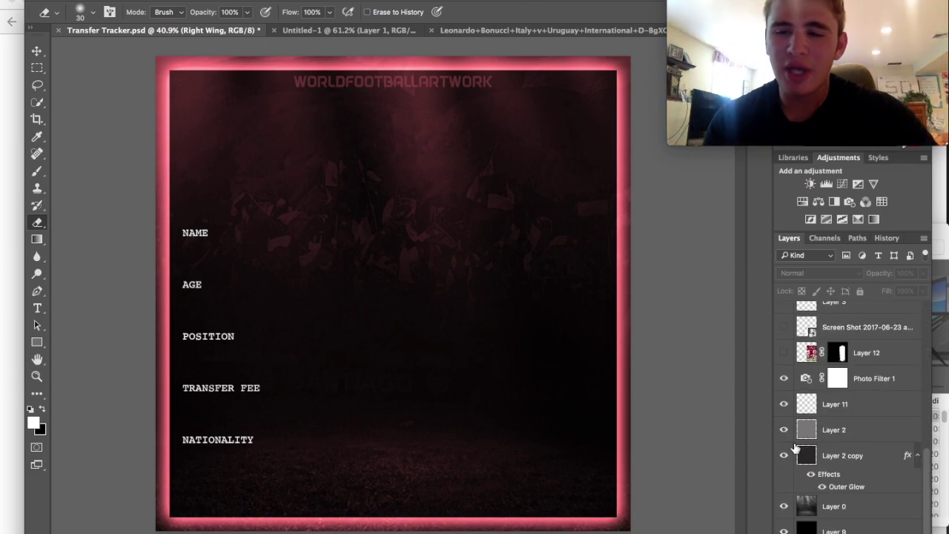
click(784, 378)
click(784, 404)
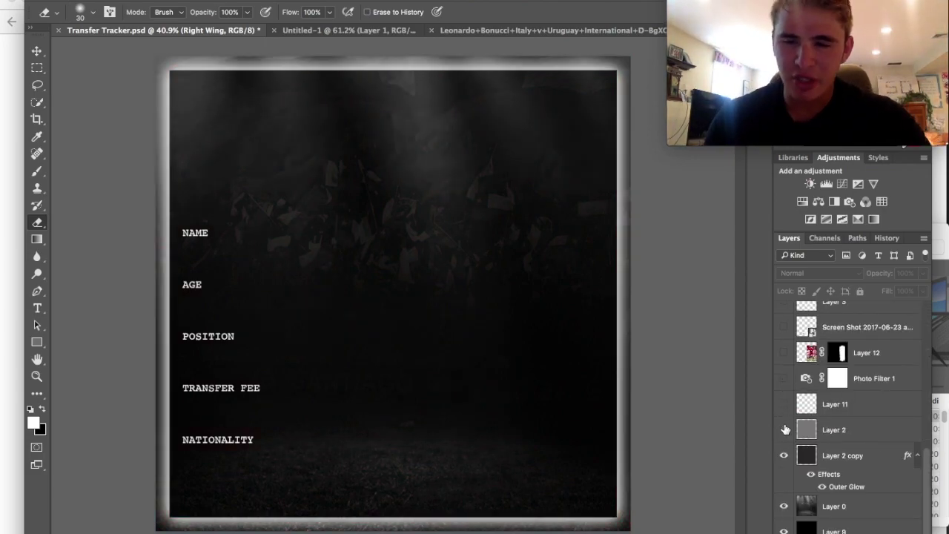
click(783, 456)
click(785, 506)
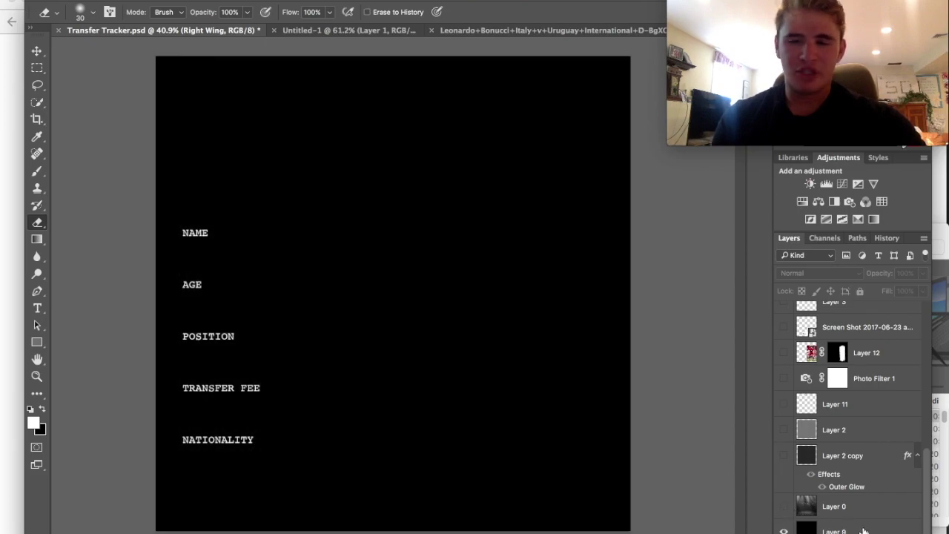
scroll(815, 445, up, 10)
scroll(799, 374, down, 5)
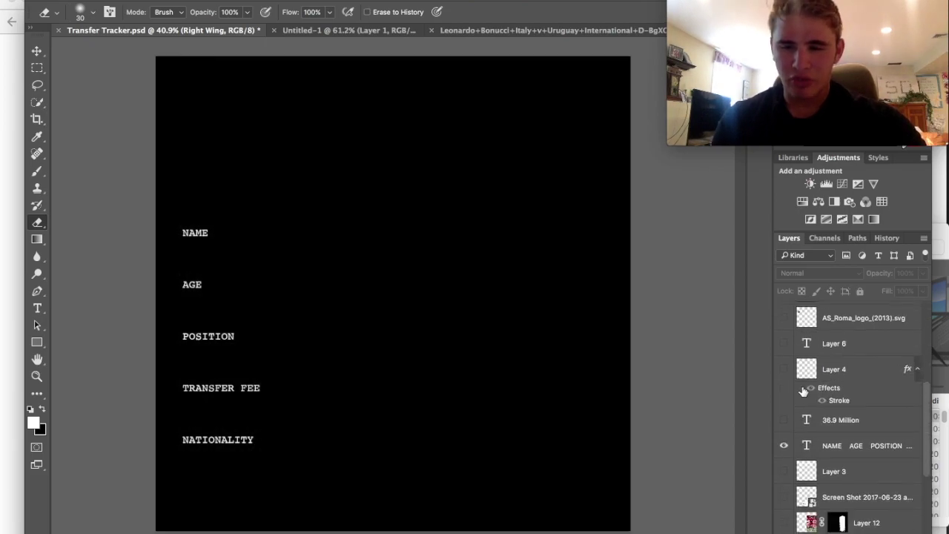
click(783, 445)
Show the Layer 0 stadium background and briefly preview Layer 2 copy over it, leaving that layer hidden.
scroll(780, 451, down, 5)
click(784, 510)
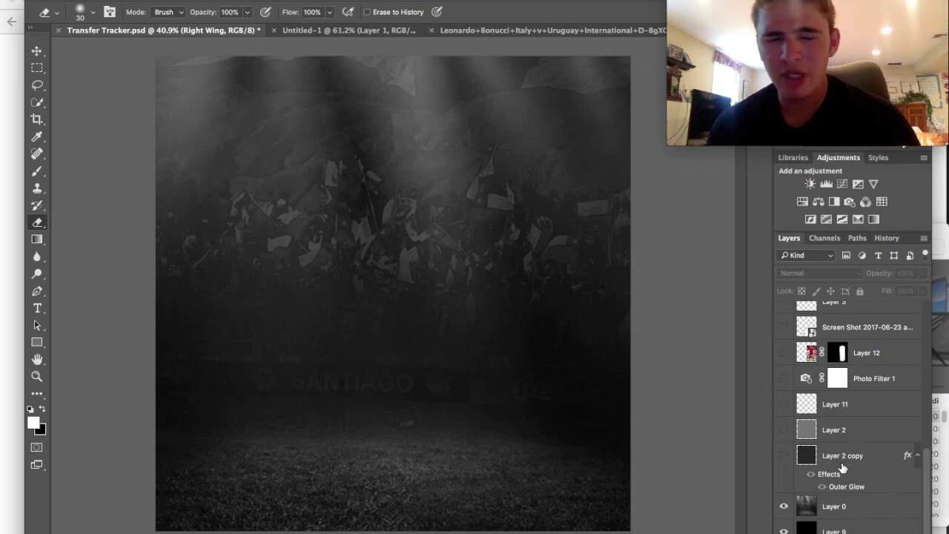
click(784, 456)
click(784, 456)
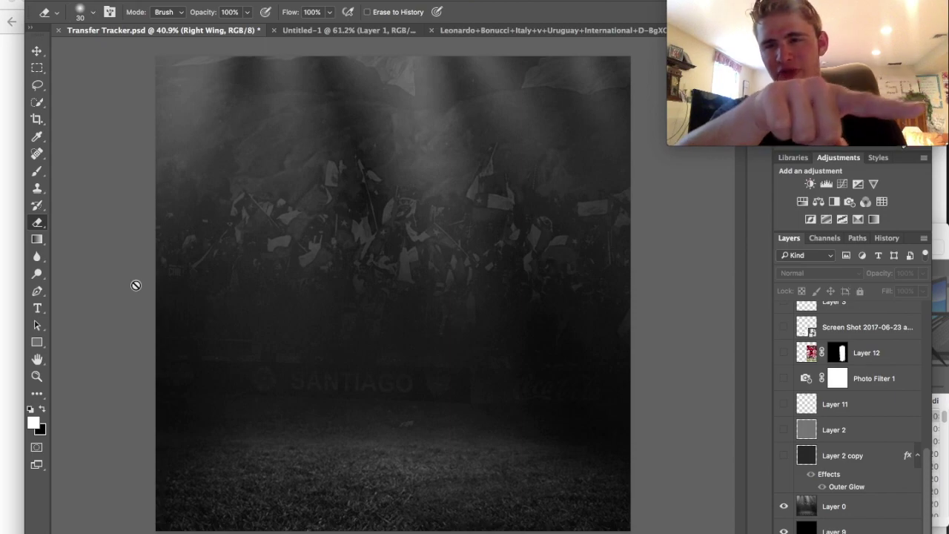
Draw a black 121 × 121 px square near the canvas's upper-left corner with the Rectangle tool and undo it.
click(36, 341)
drag(192, 102, 442, 134)
click(723, 94)
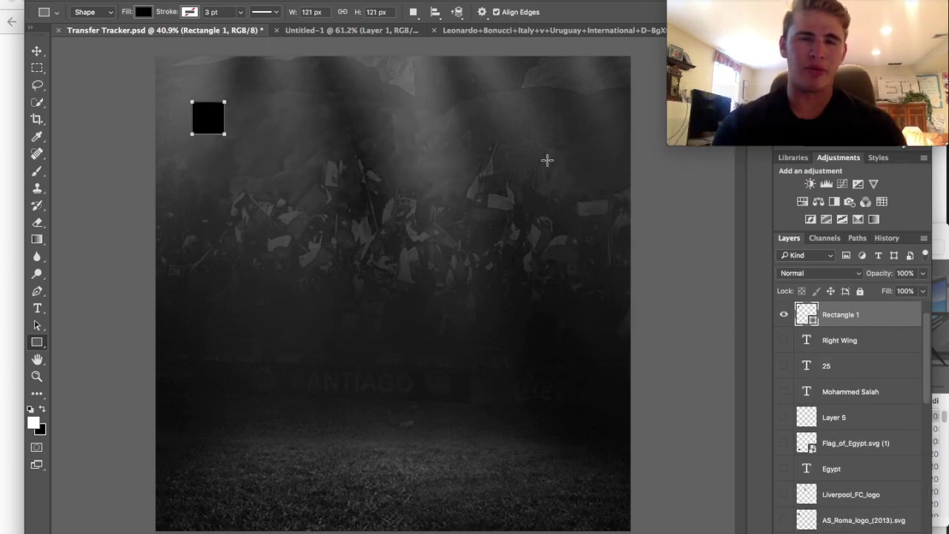
key(ctrl+z)
Show the Layer 2 copy frame over the stadium background and select that layer.
scroll(830, 401, down, 5)
click(784, 456)
click(784, 455)
click(784, 455)
click(813, 459)
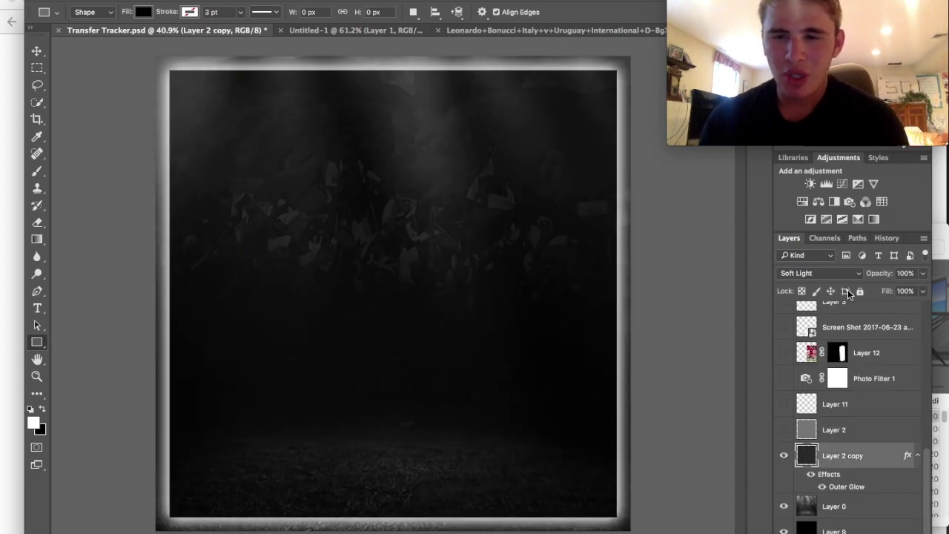
Compare Layer 2 copy with and without its Outer Glow, and view the effect's settings without changing them.
click(822, 486)
click(821, 487)
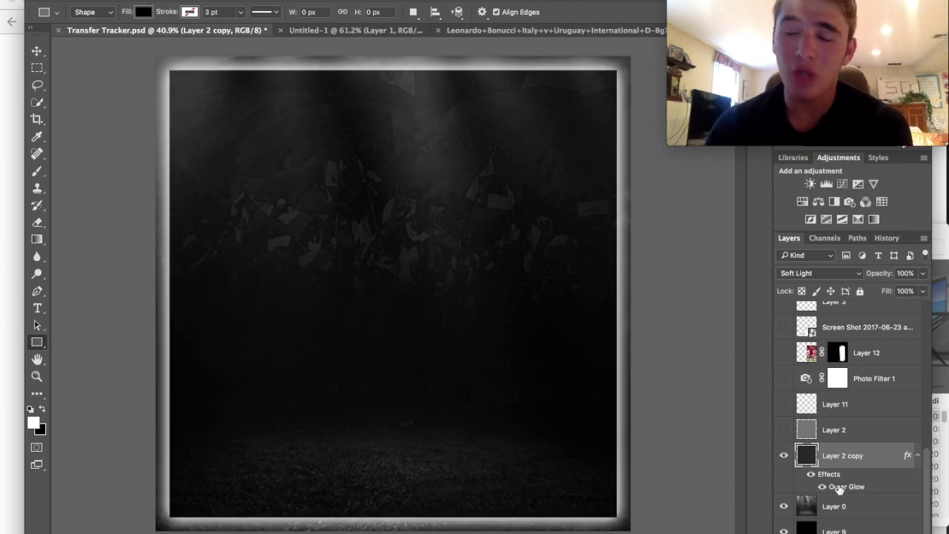
double_click(839, 488)
click(882, 95)
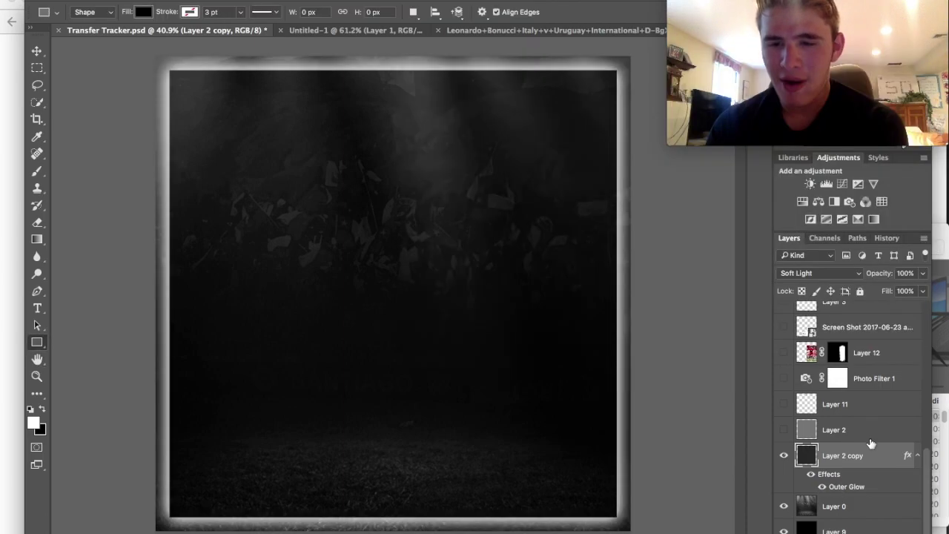
right_click(849, 430)
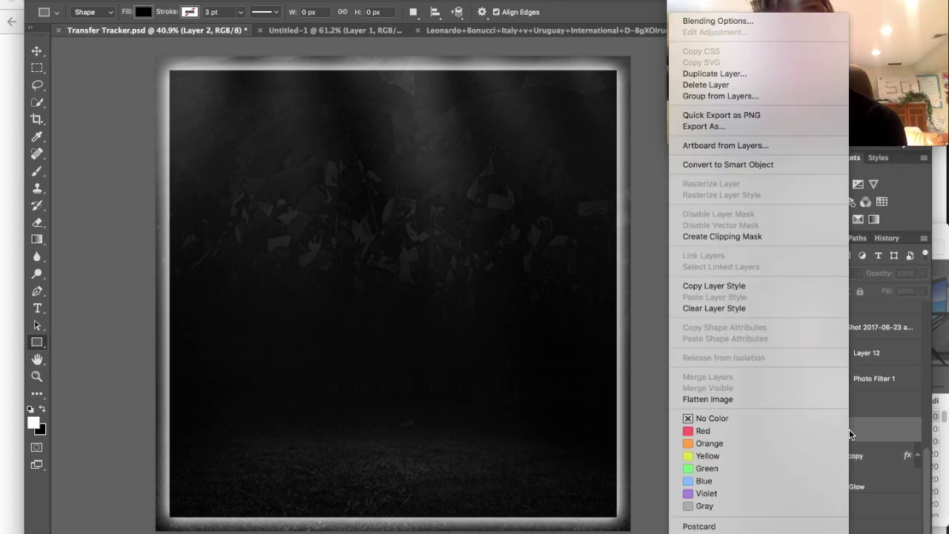
click(860, 439)
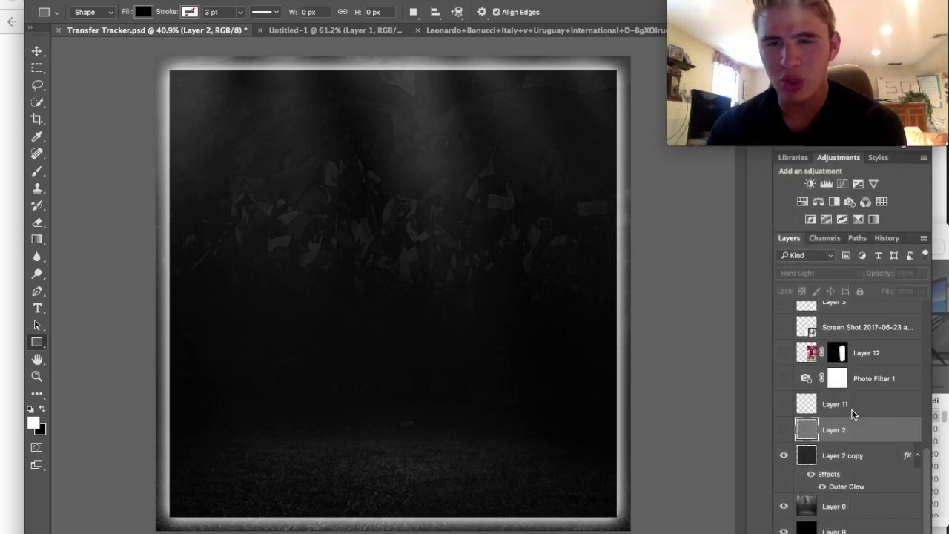
double_click(854, 419)
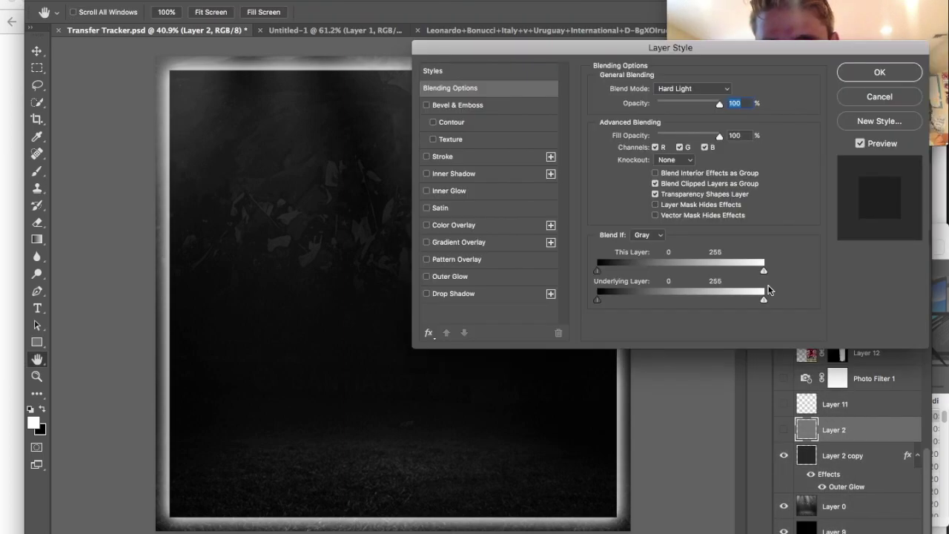
click(879, 98)
double_click(827, 430)
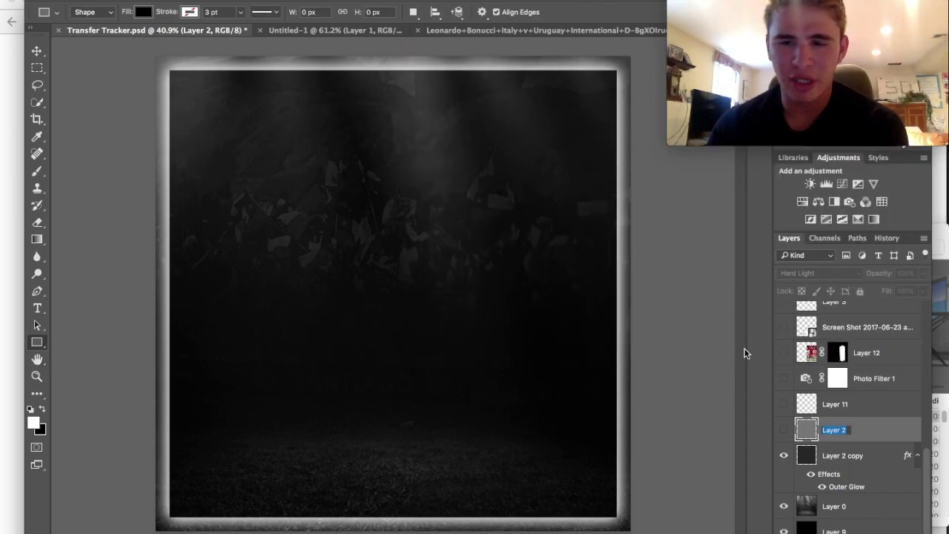
key(Return)
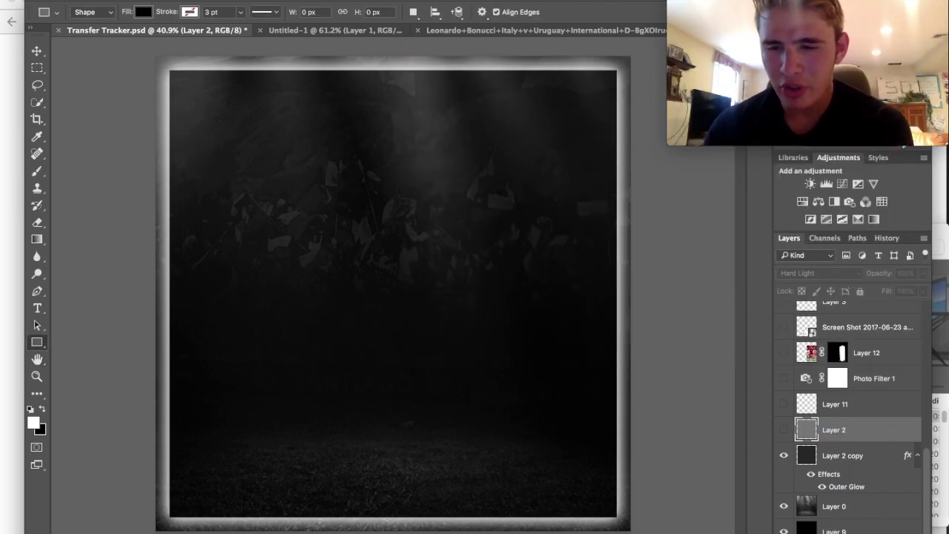
click(817, 532)
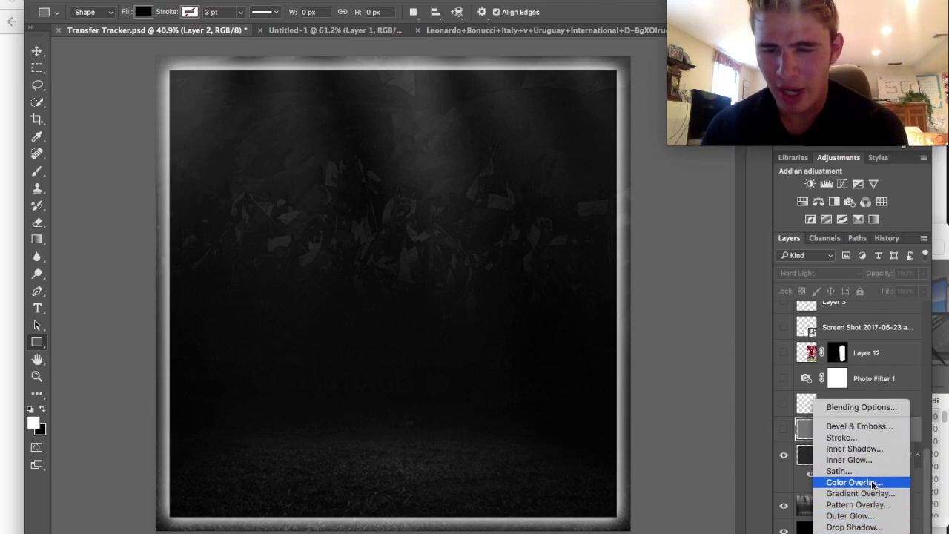
click(720, 467)
Examine the blending options and Outer Glow settings of Layer 2 copy.
double_click(840, 477)
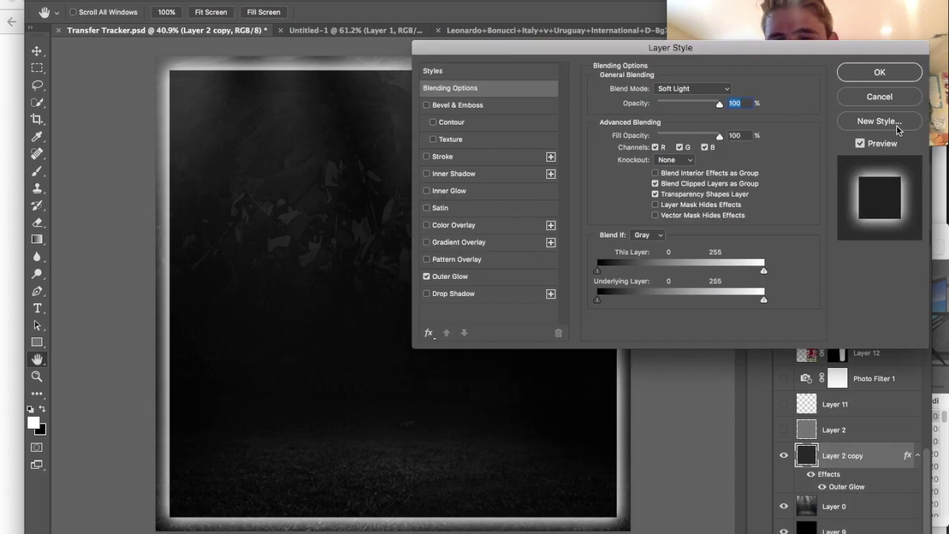
click(879, 97)
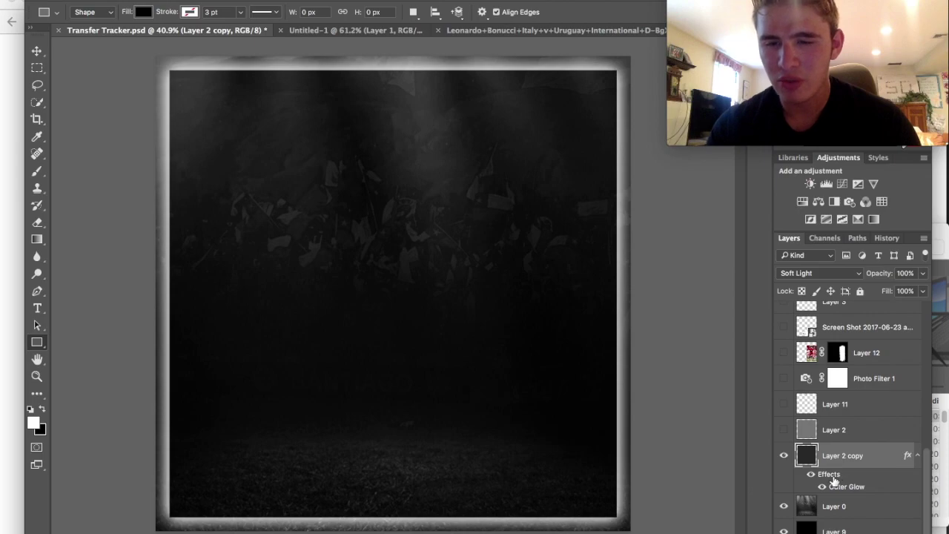
double_click(838, 487)
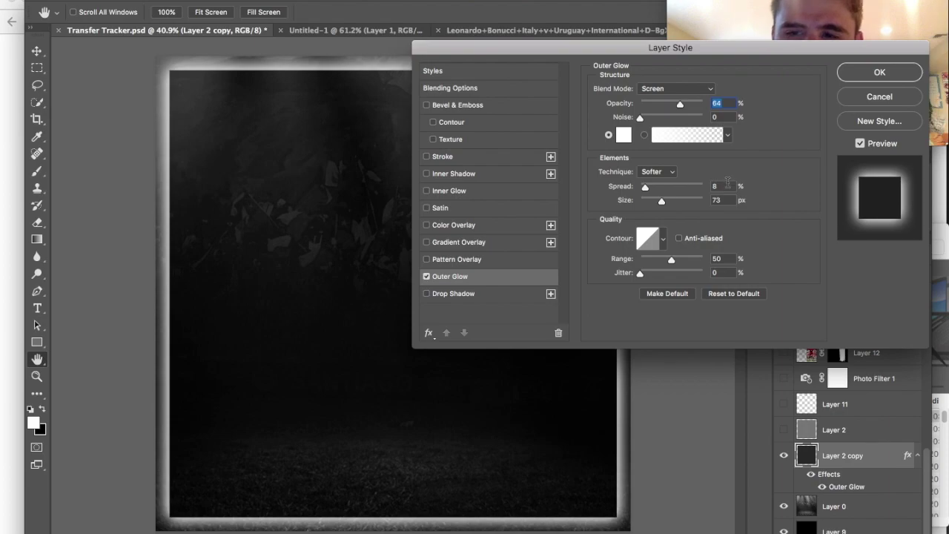
click(879, 72)
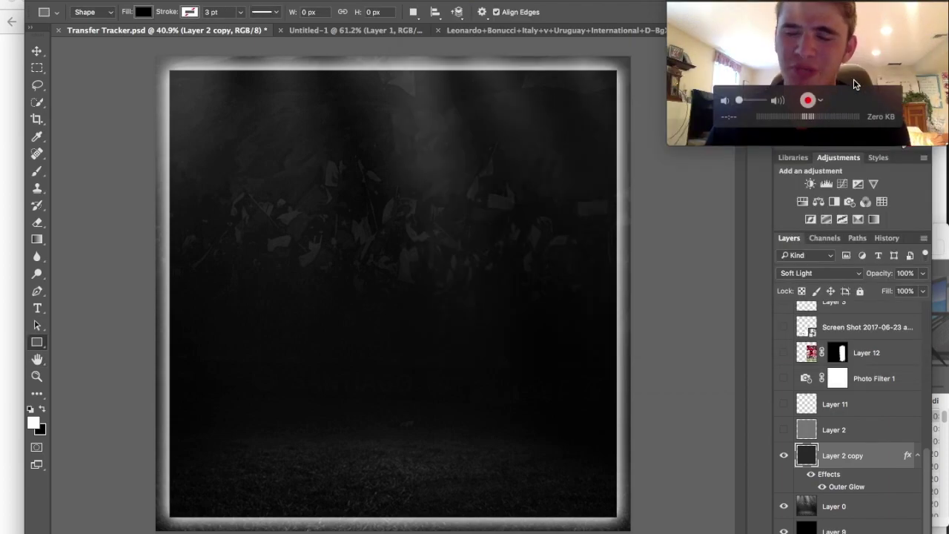
Check the document's pixel dimensions and resolution in Image Size.
click(178, 0)
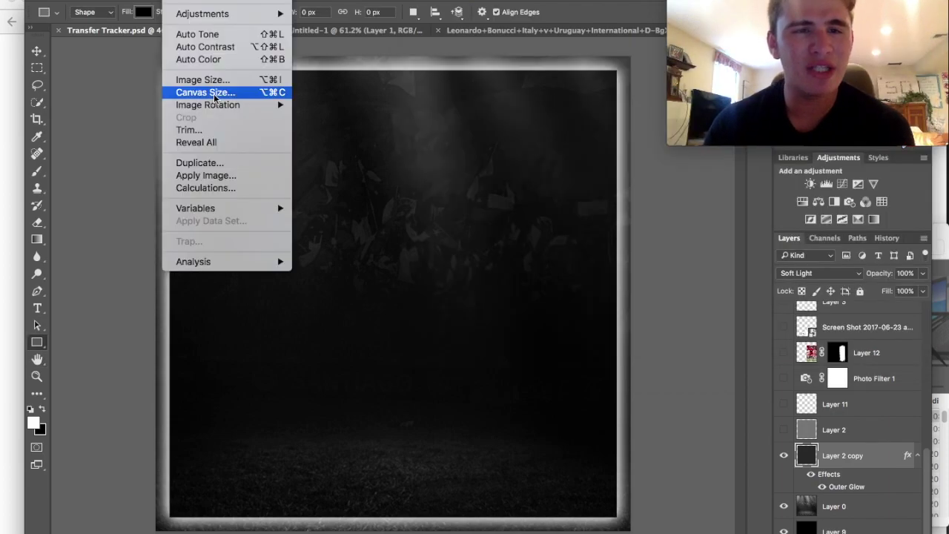
click(203, 79)
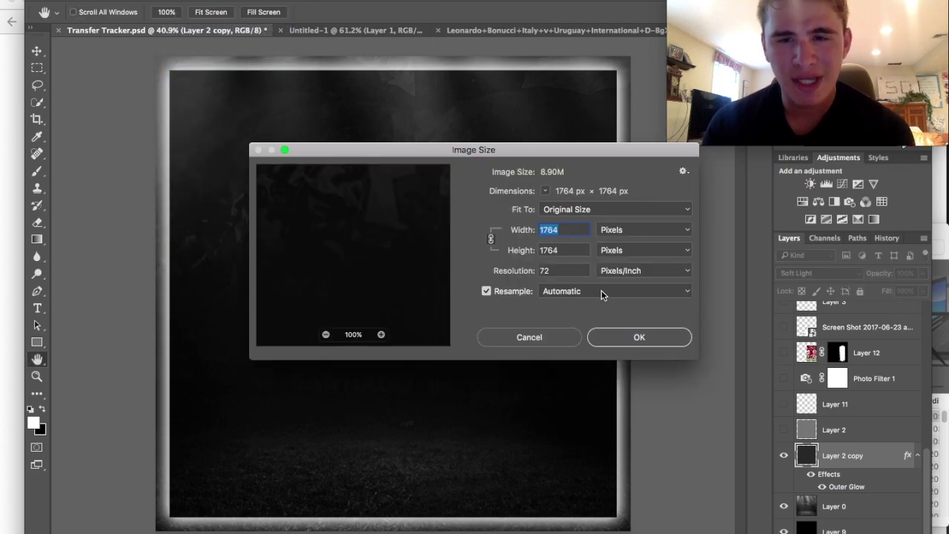
click(622, 337)
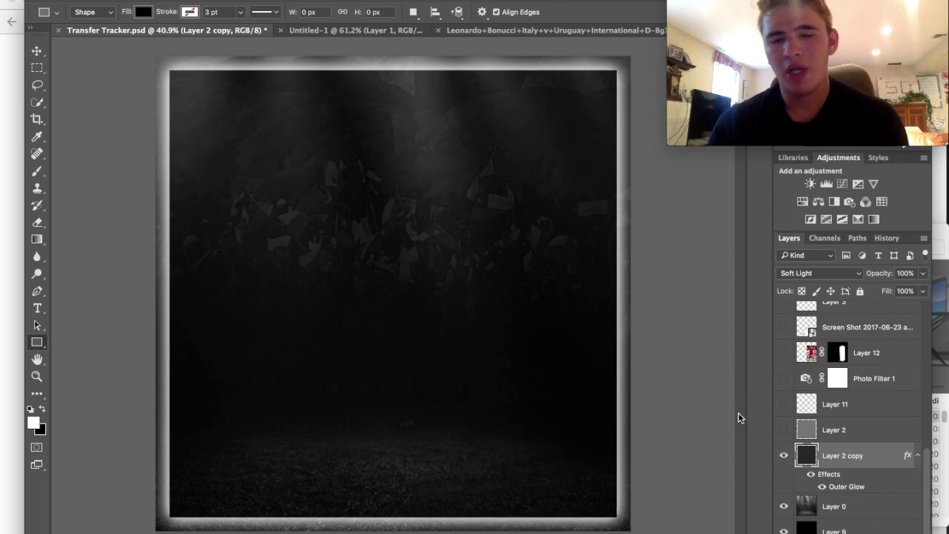
Show and select Layer 2, comparing the artwork with the layer on and off.
click(784, 432)
click(822, 430)
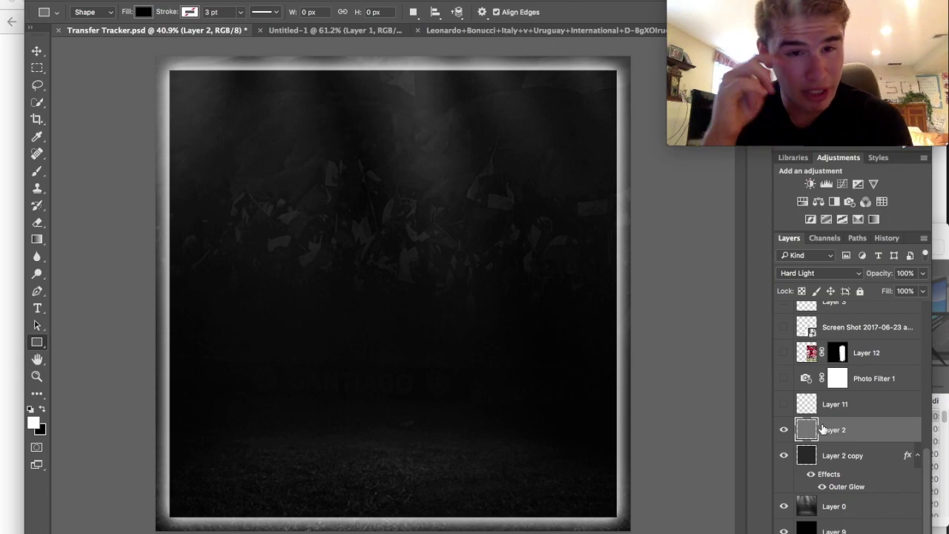
click(784, 431)
click(780, 431)
click(780, 431)
click(780, 432)
Show the WORLDFOOTBALLARTWORK watermark in Layer 11, comparing the artwork with it on and off.
click(784, 404)
click(785, 404)
click(784, 404)
click(785, 405)
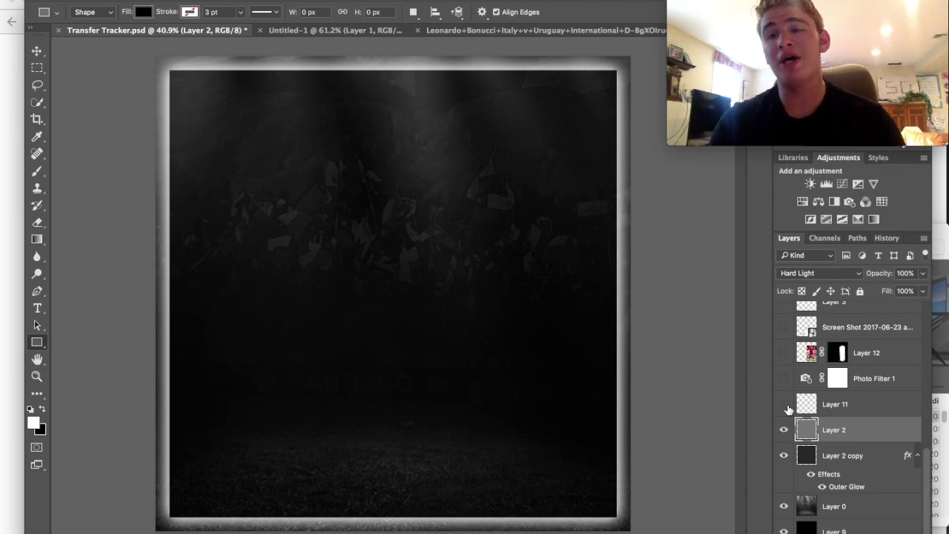
click(784, 404)
click(784, 404)
click(785, 404)
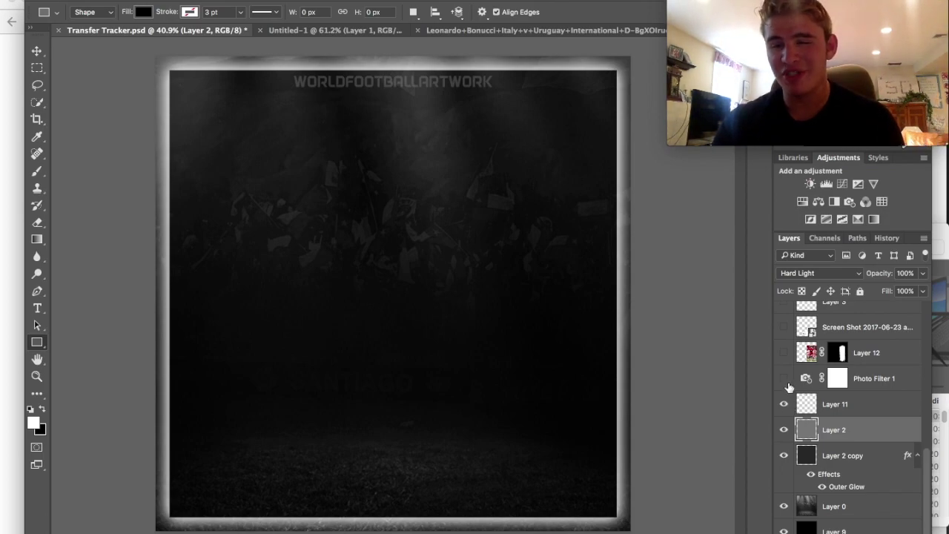
Show the Photo Filter 1 adjustment to tint the artwork red, comparing it on and off.
click(785, 380)
click(785, 380)
click(784, 379)
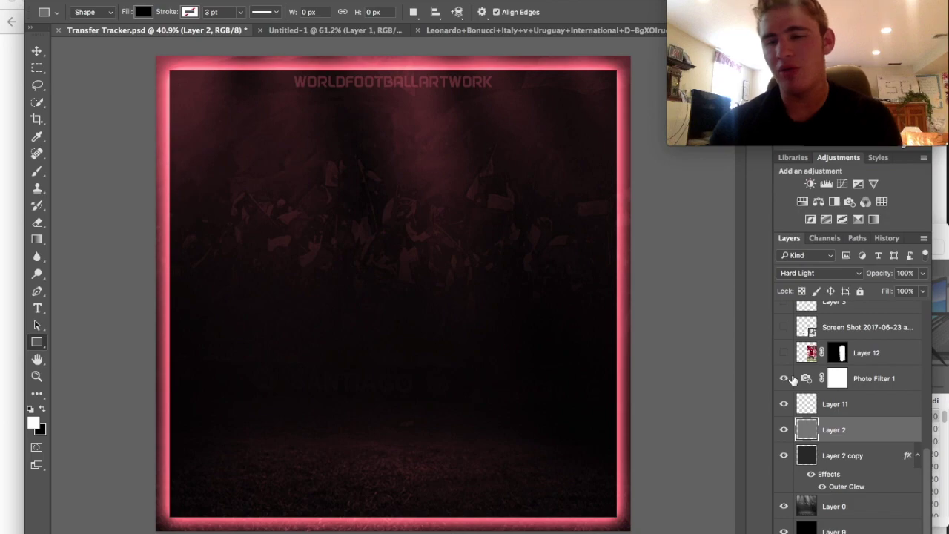
click(785, 379)
click(785, 378)
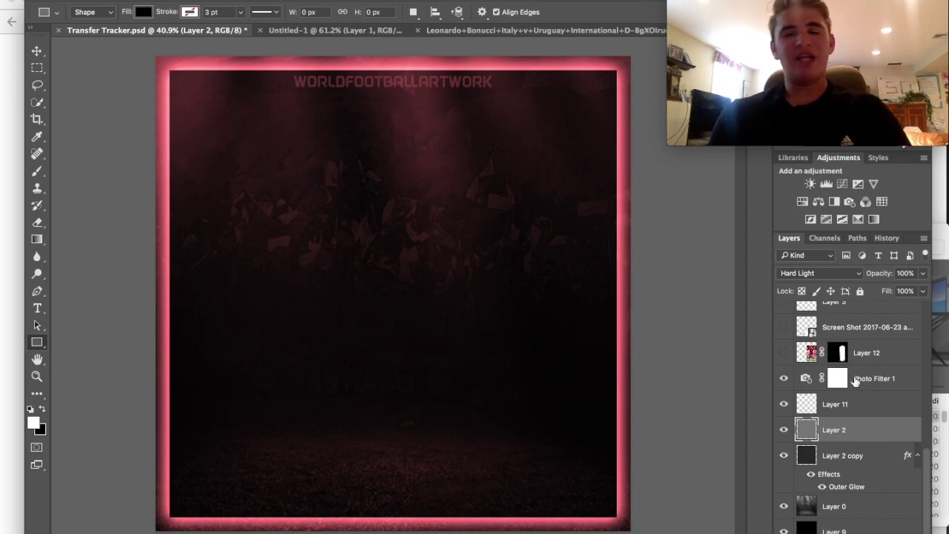
Show the text layer with the NAME, AGE, POSITION, TRANSFER FEE and NATIONALITY labels.
scroll(864, 472, up, 8)
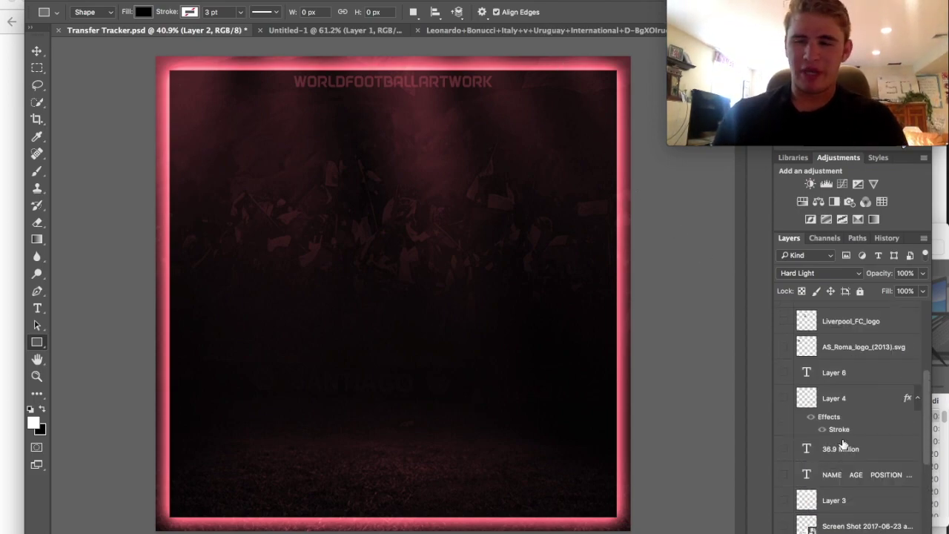
scroll(801, 389, down, 2)
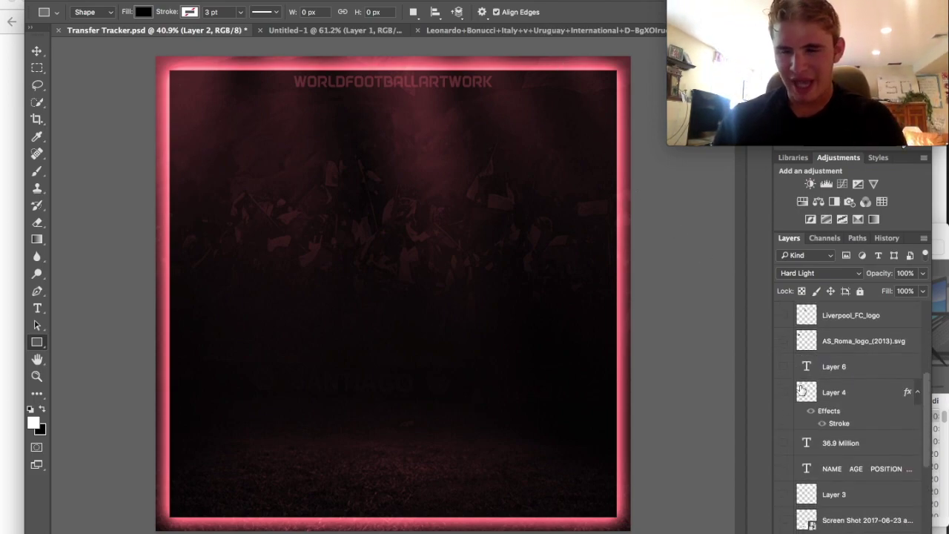
click(784, 468)
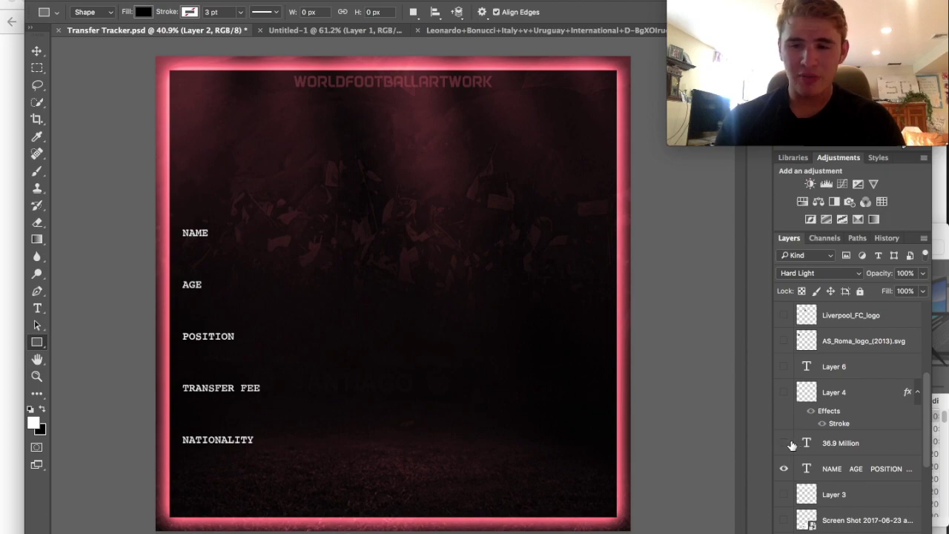
Preview the Egypt text layer below the NATIONALITY label and hide it again.
scroll(790, 430, up, 5)
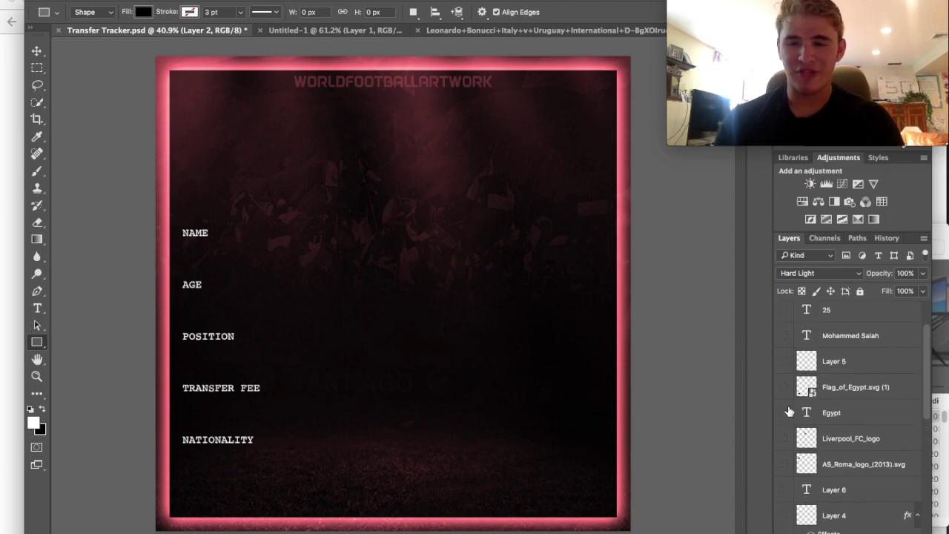
click(786, 412)
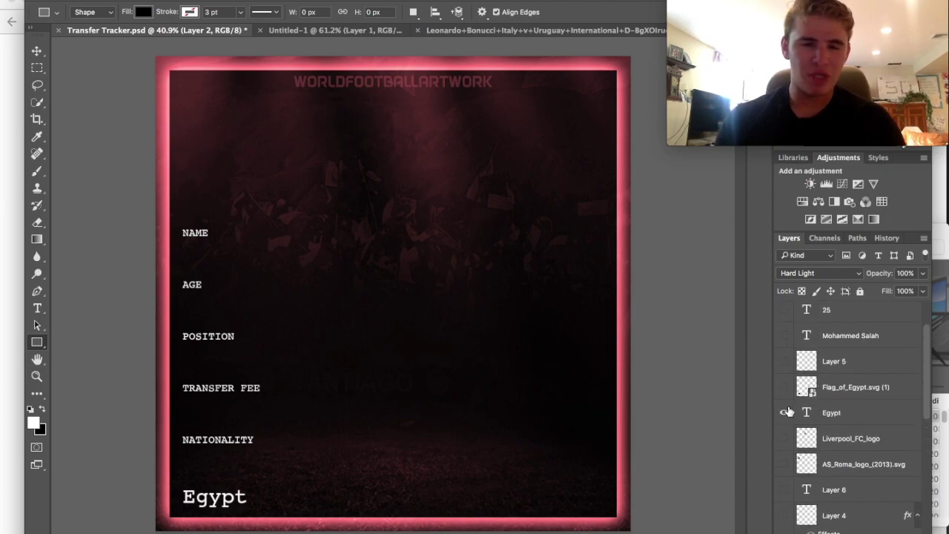
click(785, 412)
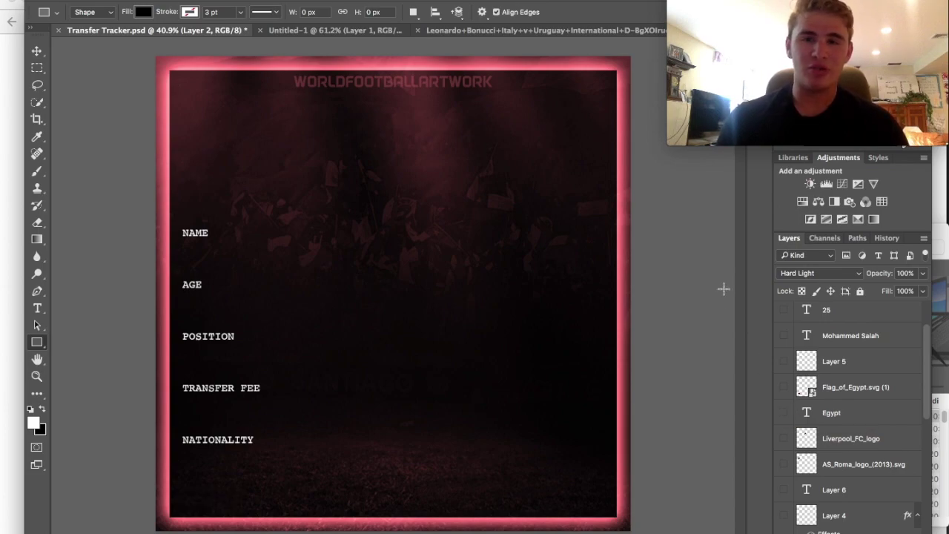
Switch to the Untitled-1 document and show Layer 1 to place the swapped head over the player's face.
click(376, 29)
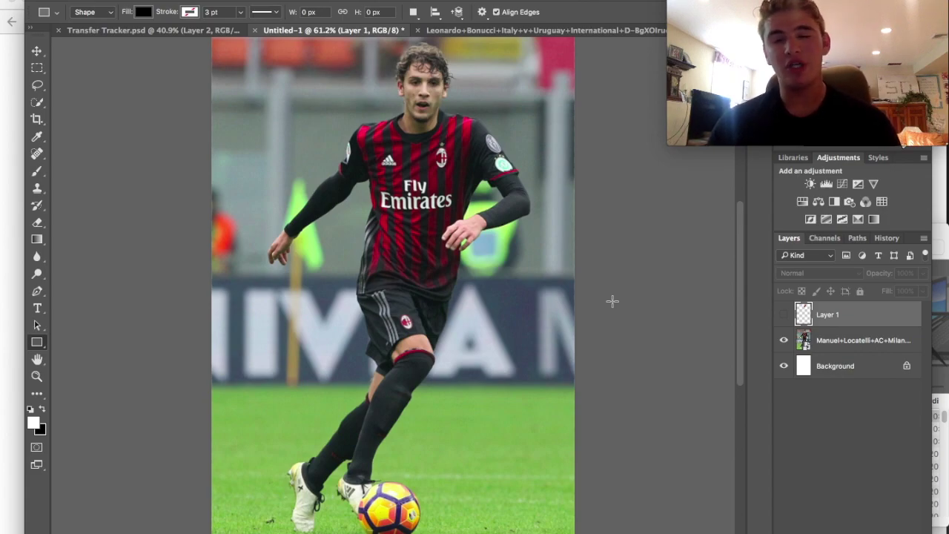
click(783, 315)
key(super+equal)
scroll(483, 141, up, 5)
scroll(416, 244, up, 3)
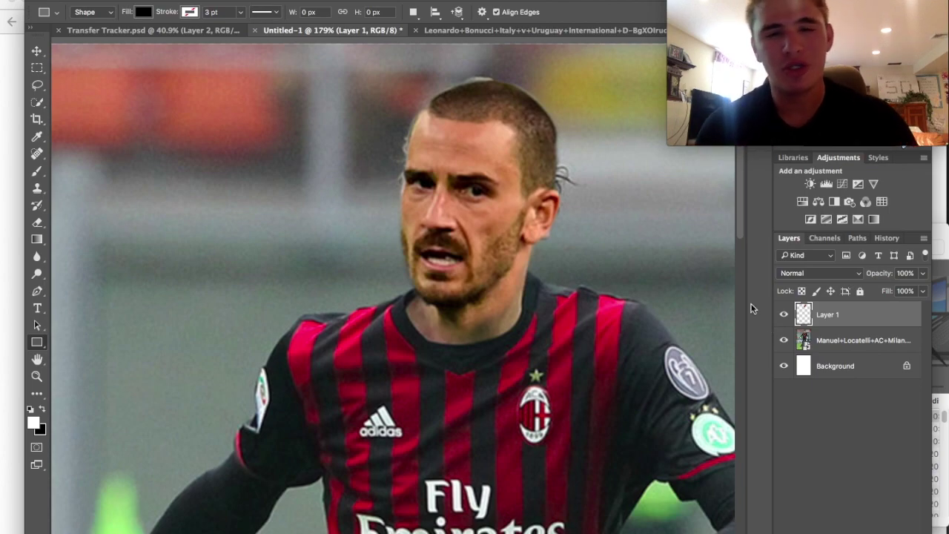
Examine the head swap up close and across the whole photo, comparing it with Layer 1 off and on.
scroll(623, 274, down, 8)
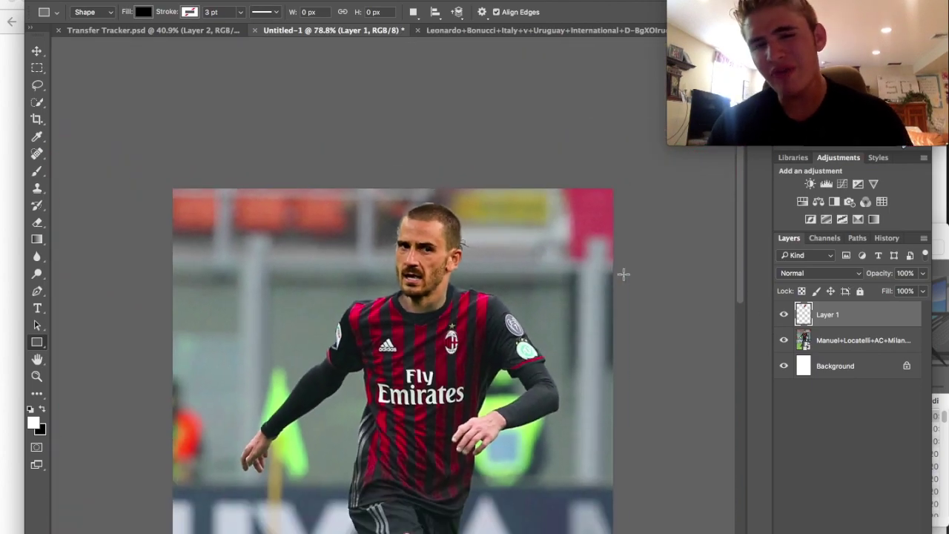
scroll(623, 274, up, 3)
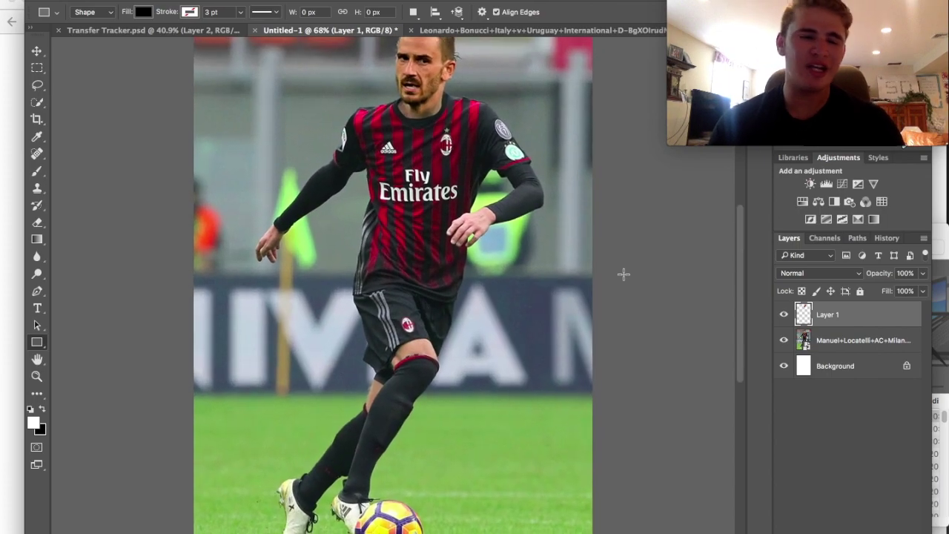
scroll(623, 274, up, 1)
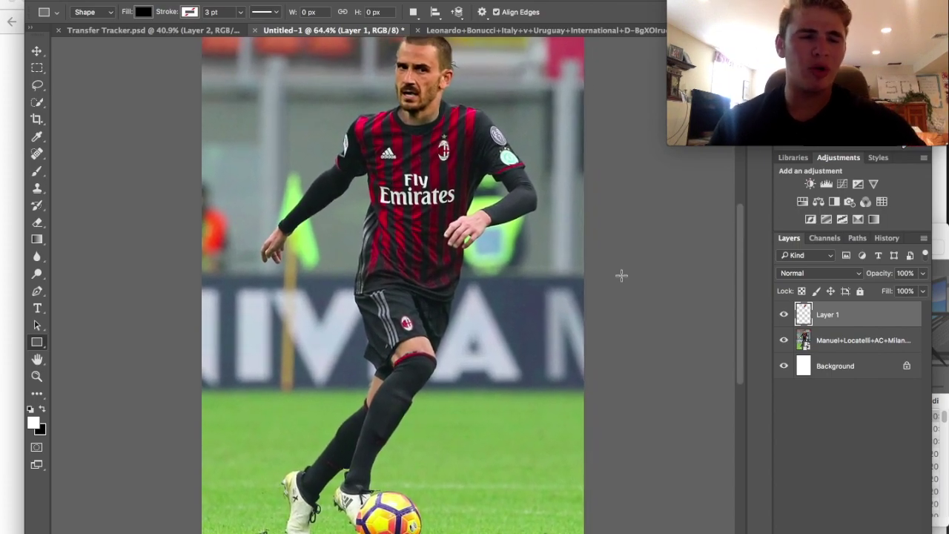
scroll(626, 275, up, 3)
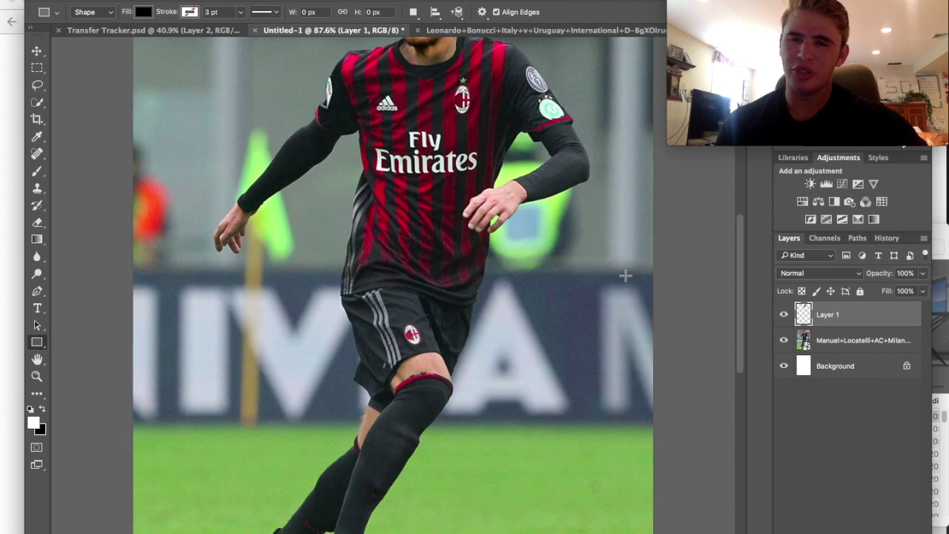
scroll(626, 276, down, 4)
scroll(626, 276, up, 4)
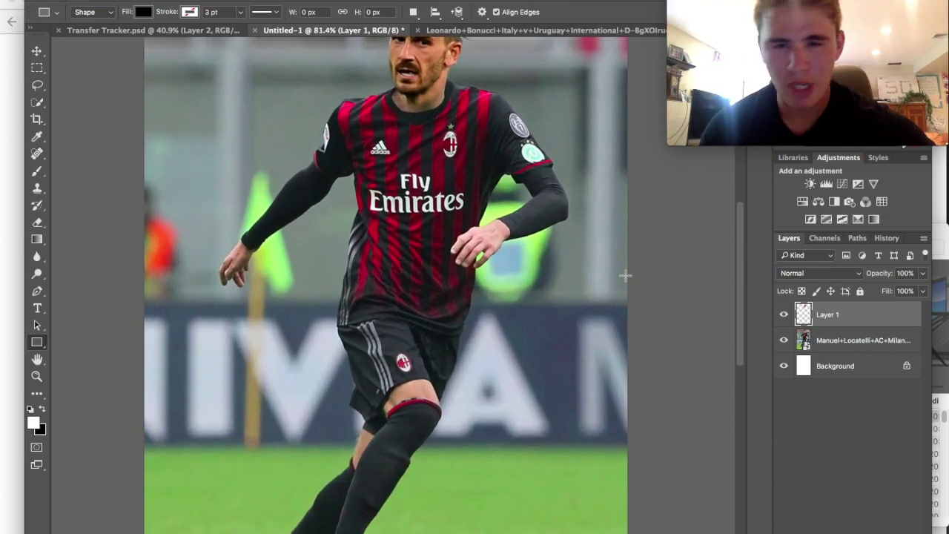
scroll(626, 276, down, 4)
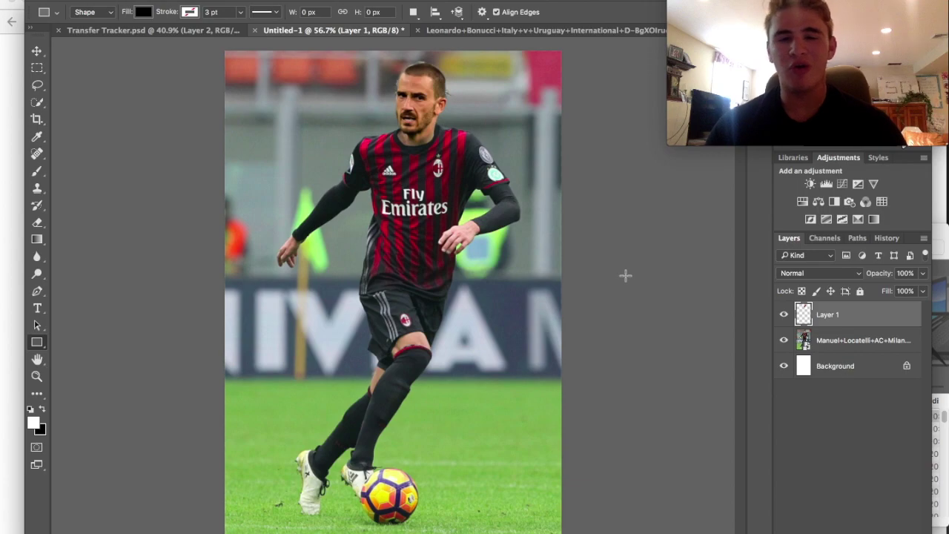
scroll(485, 97, up, 5)
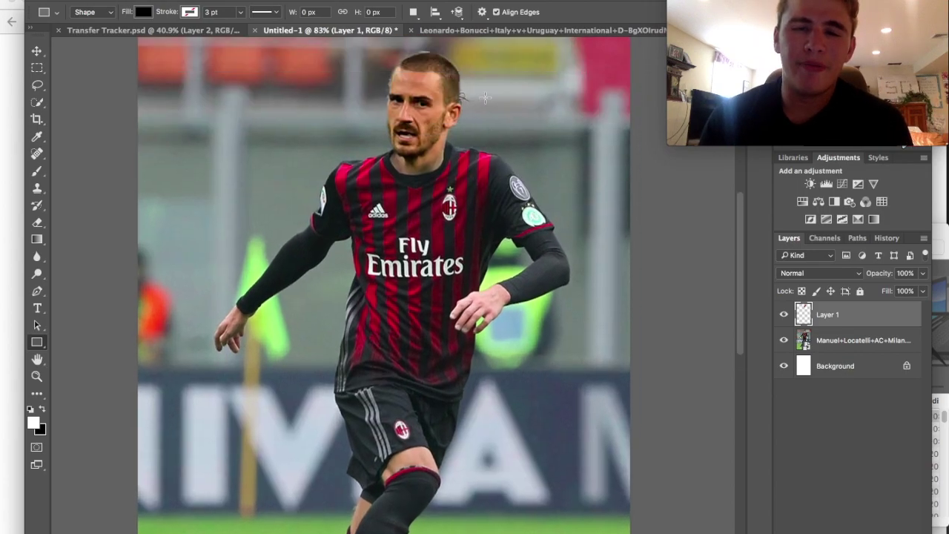
scroll(482, 106, down, 4)
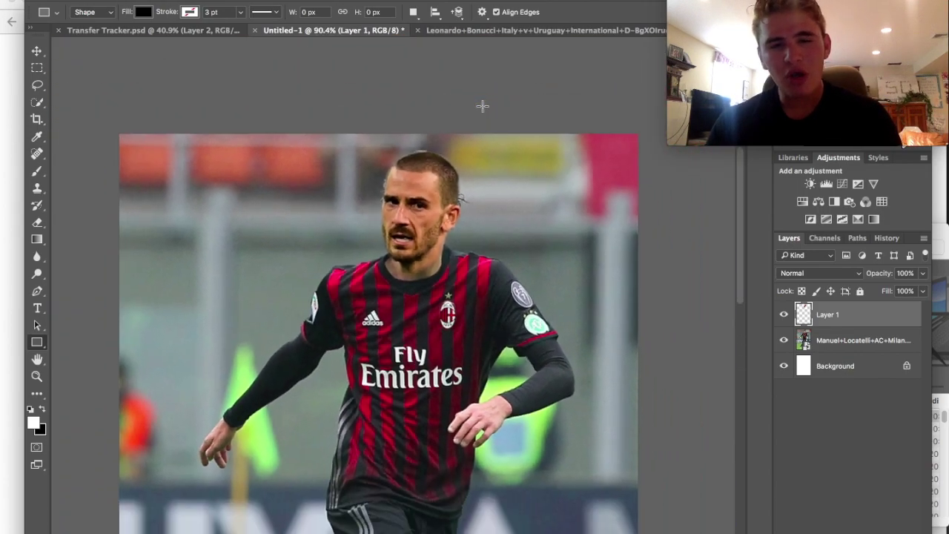
scroll(483, 106, up, 2)
scroll(483, 106, up, 3)
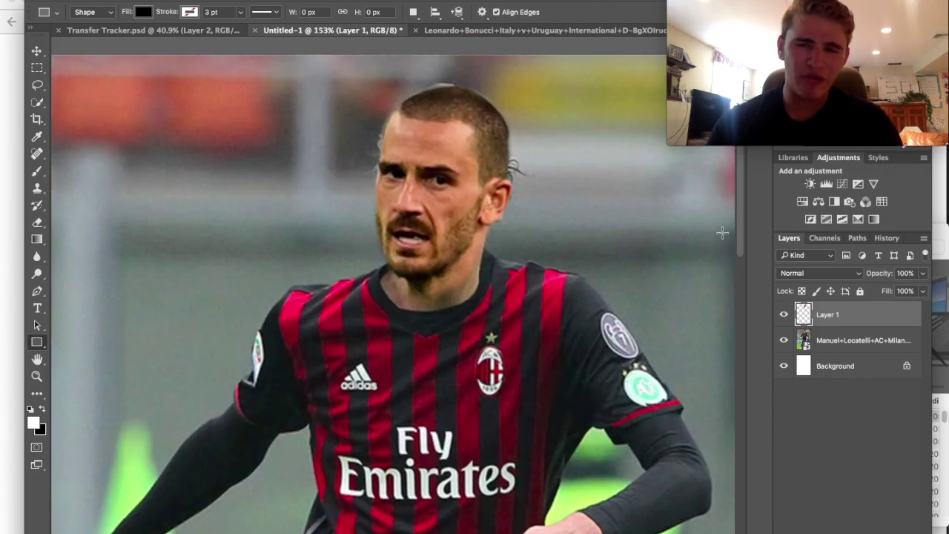
click(783, 314)
click(784, 314)
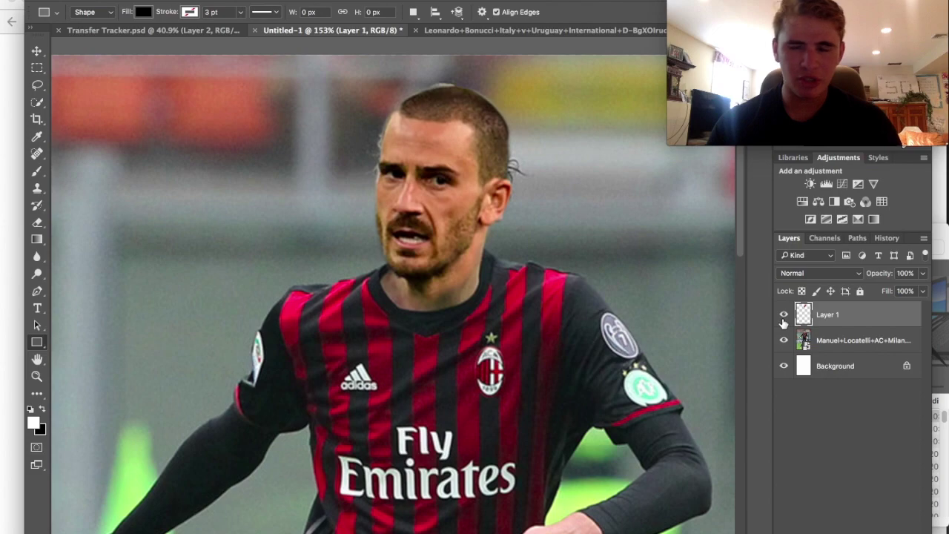
Rasterize the AC Milan player photo layer so its pixels can be edited.
click(829, 345)
key(e)
click(261, 222)
key(Return)
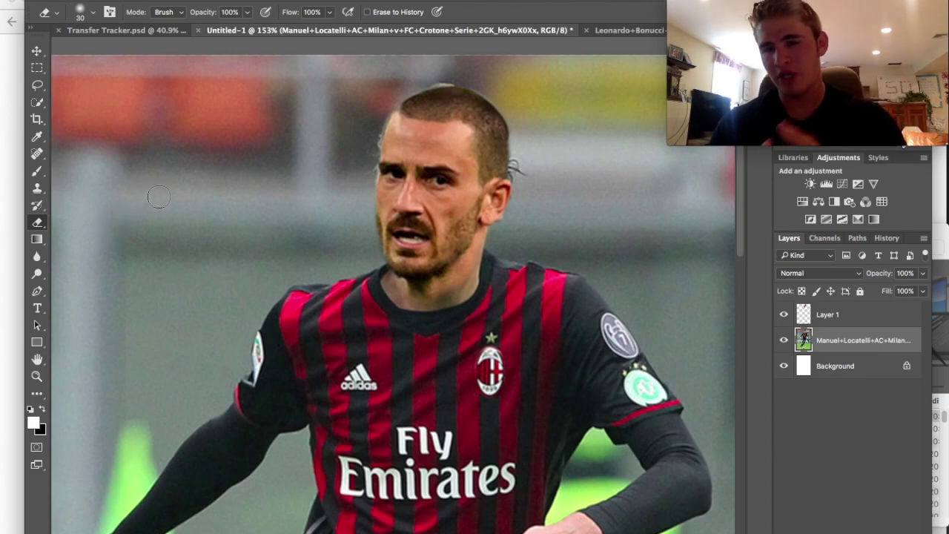
Set up the Clone Stamp with a 50 px brush and try copying the club crest across the shirt.
scroll(158, 197, down, 2)
scroll(158, 196, down, 1)
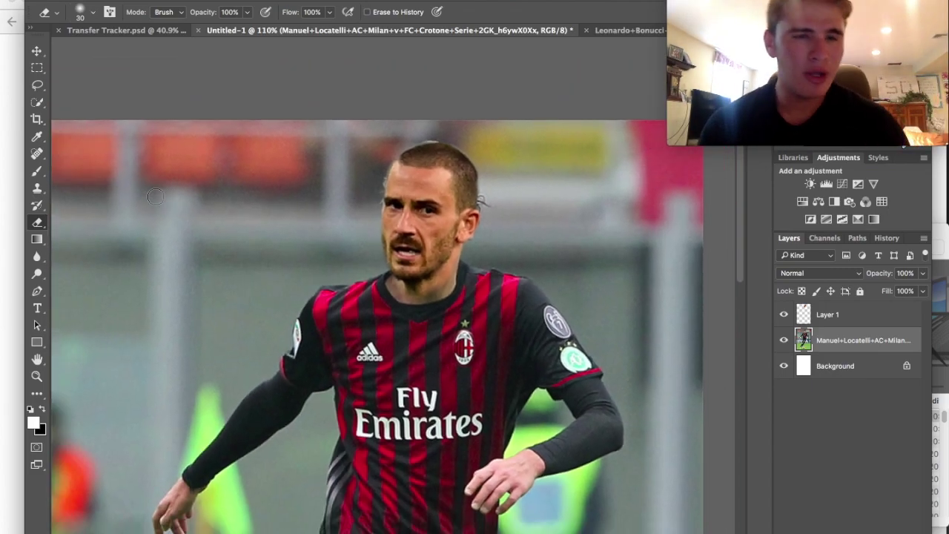
click(37, 189)
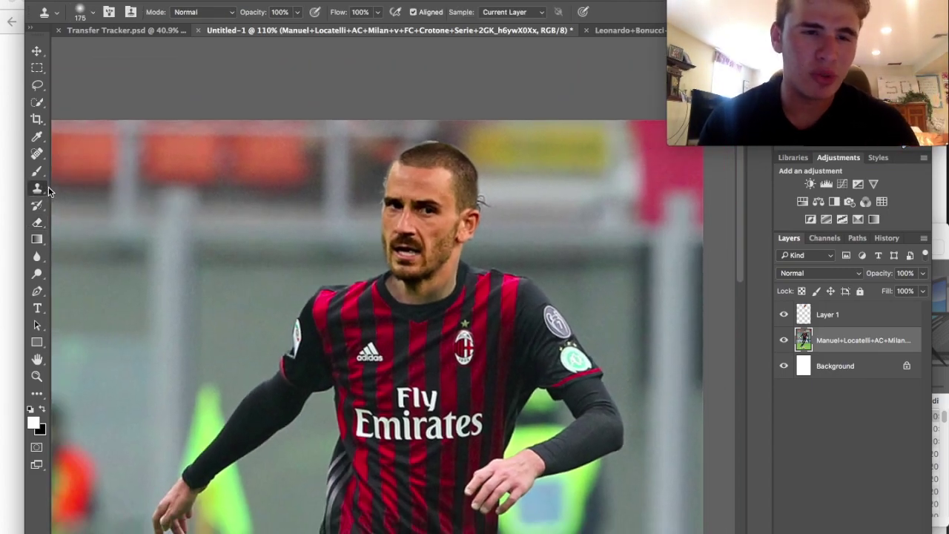
key(bracketleft)
key(bracketleft)
key(bracketleft)
key(bracketleft)
key(bracketleft)
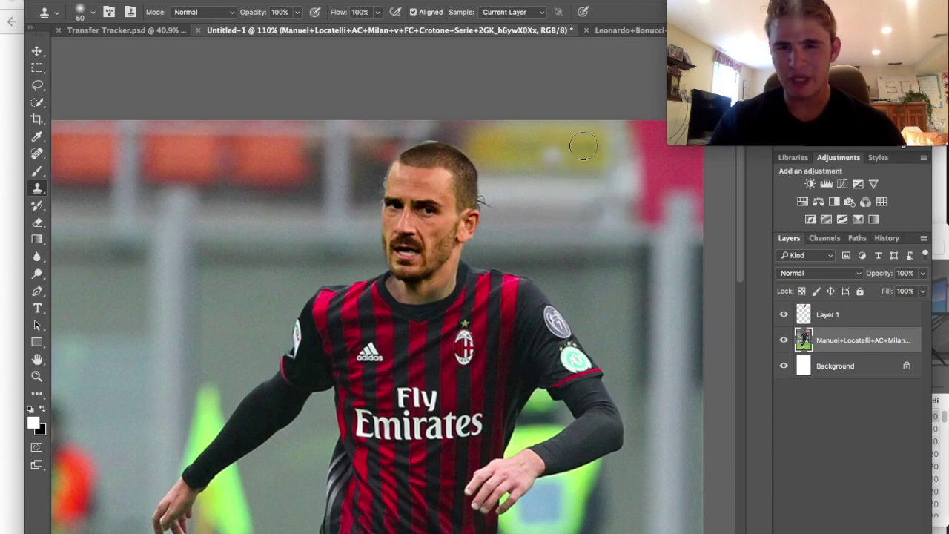
alt+click(466, 348)
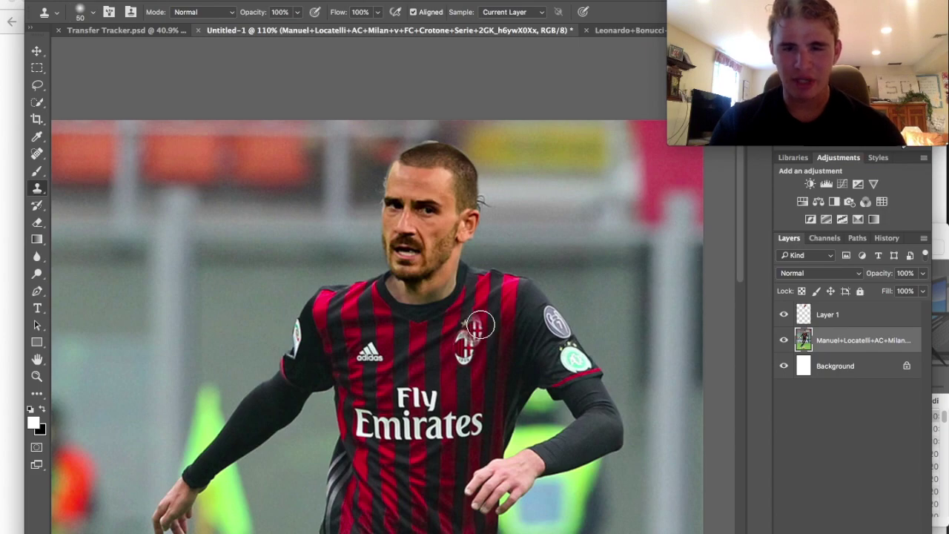
Clone the blurred background over the stray hairs beside the ear and around the head with a 40 px brush.
key(bracketleft)
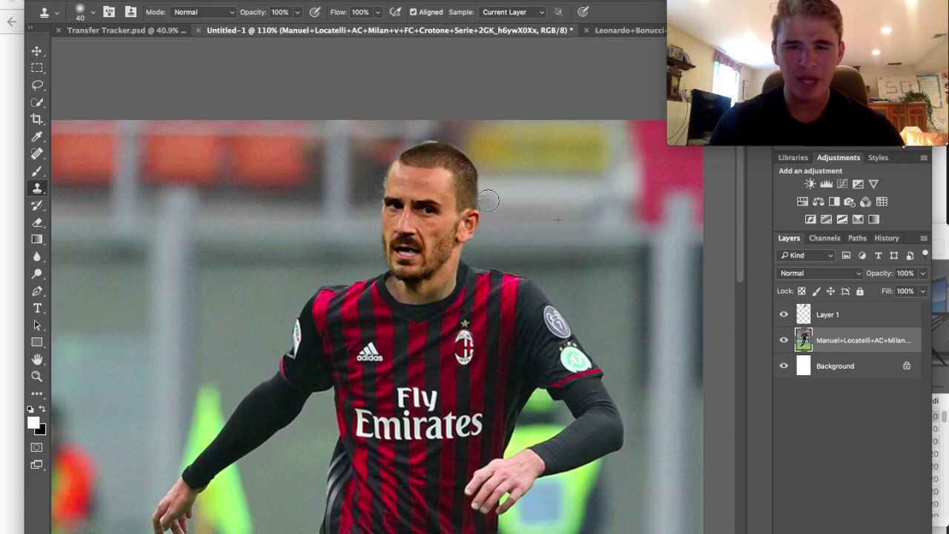
alt+click(364, 198)
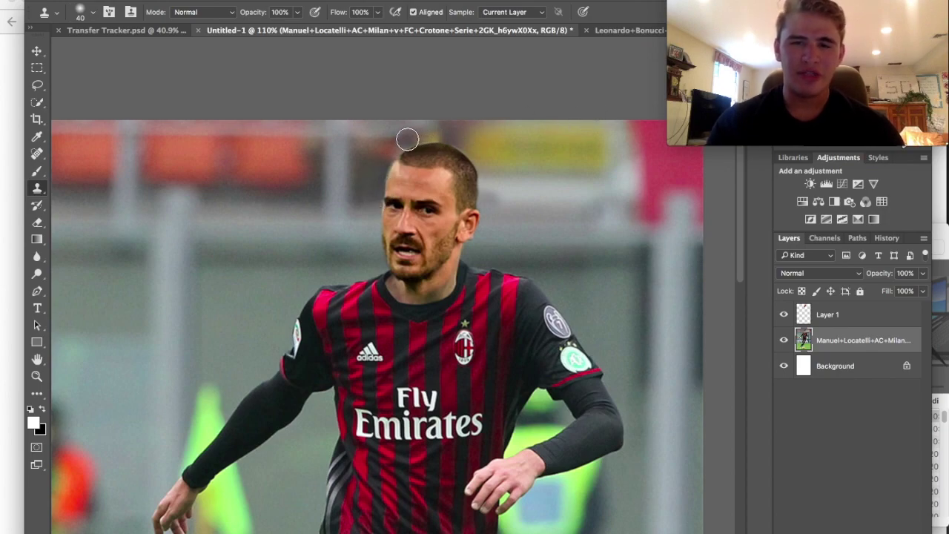
key(ctrl+plus)
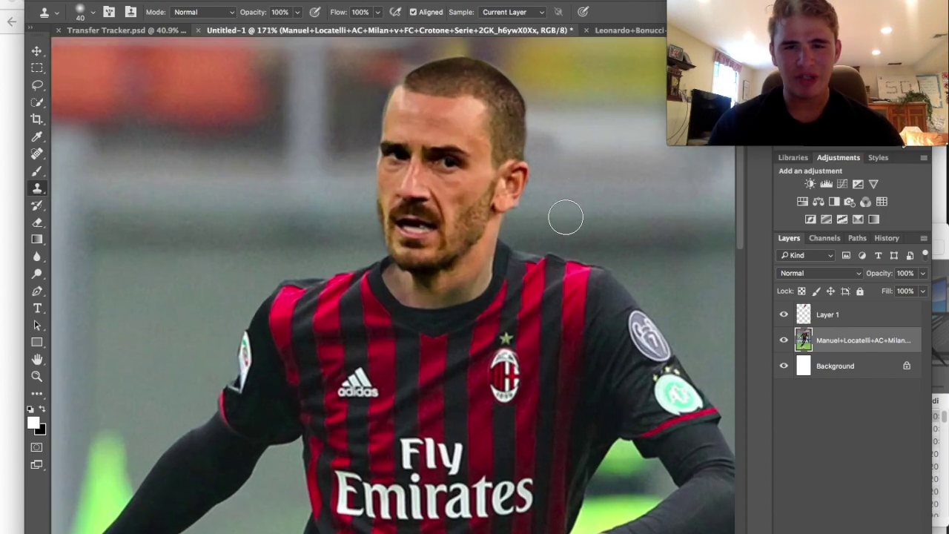
scroll(566, 217, up, 2)
scroll(566, 215, down, 1)
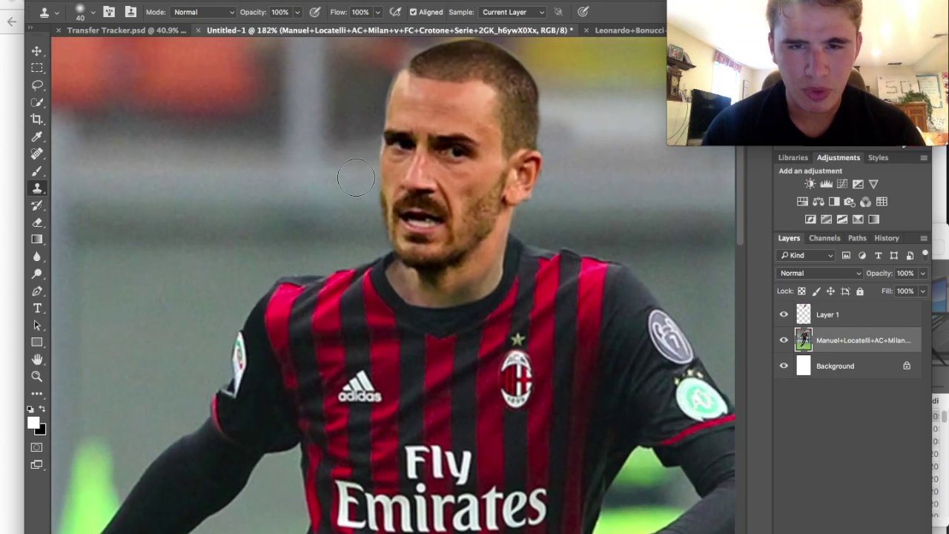
scroll(589, 138, down, 3)
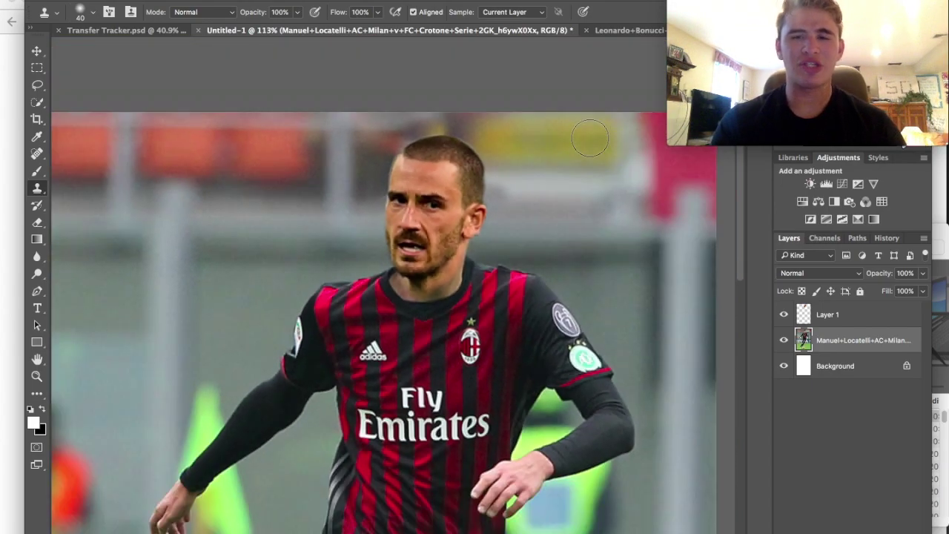
scroll(590, 138, down, 2)
Erase the light leftover edge along the forehead on Layer 1 with a 6 px Eraser brush.
scroll(591, 135, up, 8)
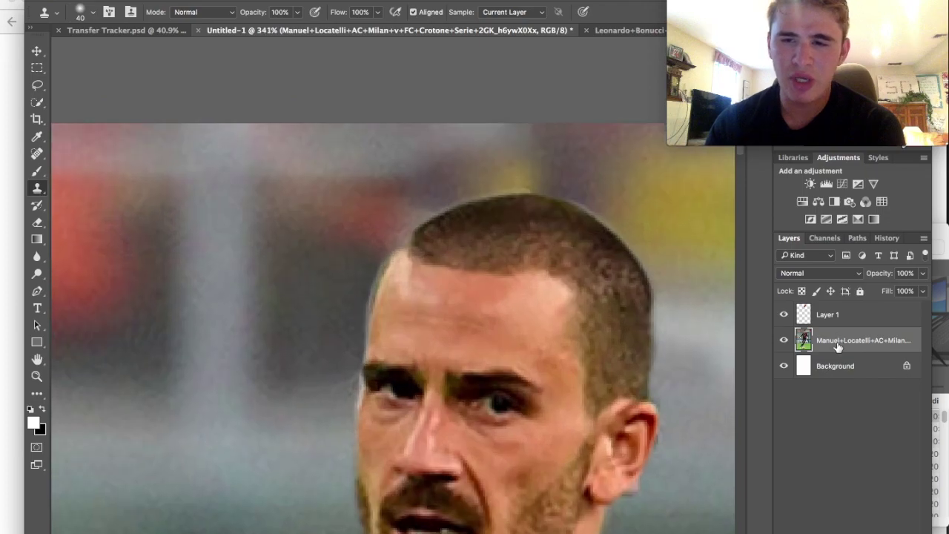
click(816, 316)
scroll(474, 311, up, 2)
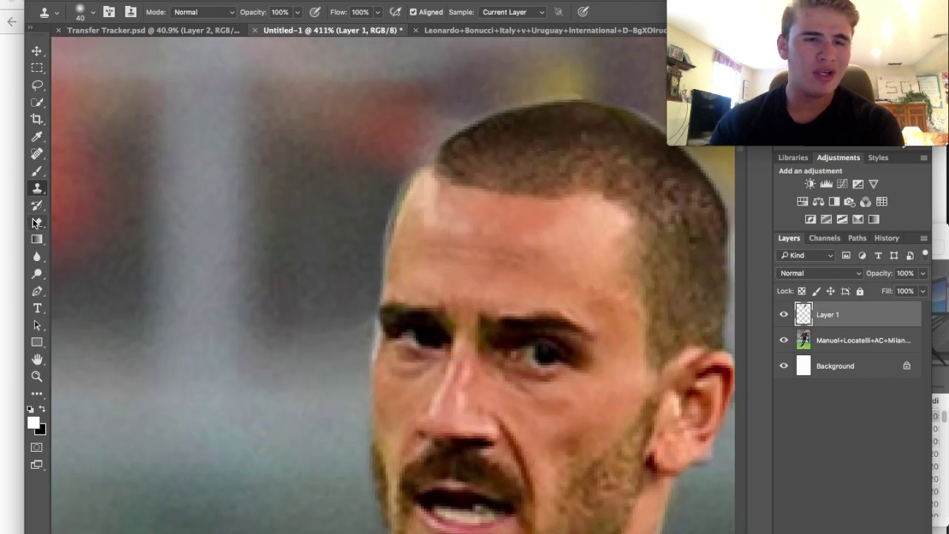
click(37, 222)
key(bracketleft)
key(bracketleft)
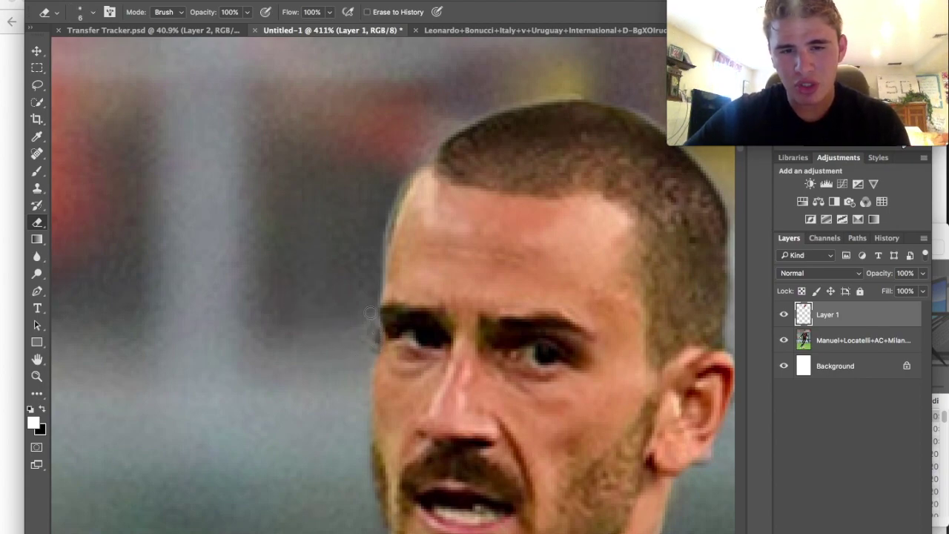
mouse_move(379, 252)
mouse_down()
mouse_move(388, 209)
mouse_move(401, 180)
mouse_move(376, 255)
mouse_move(423, 160)
mouse_up()
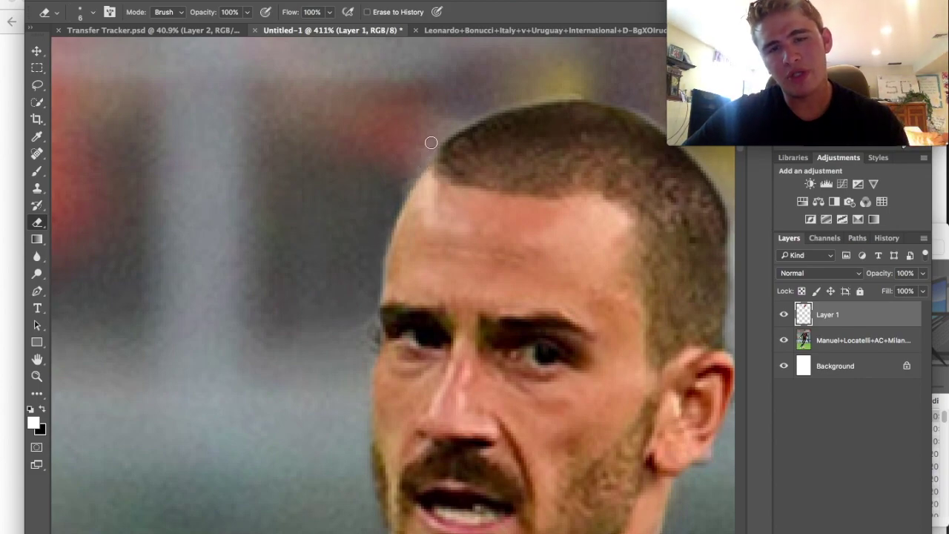
Make the player photo layer active again and set the Clone Stamp brush to 20 px.
click(829, 341)
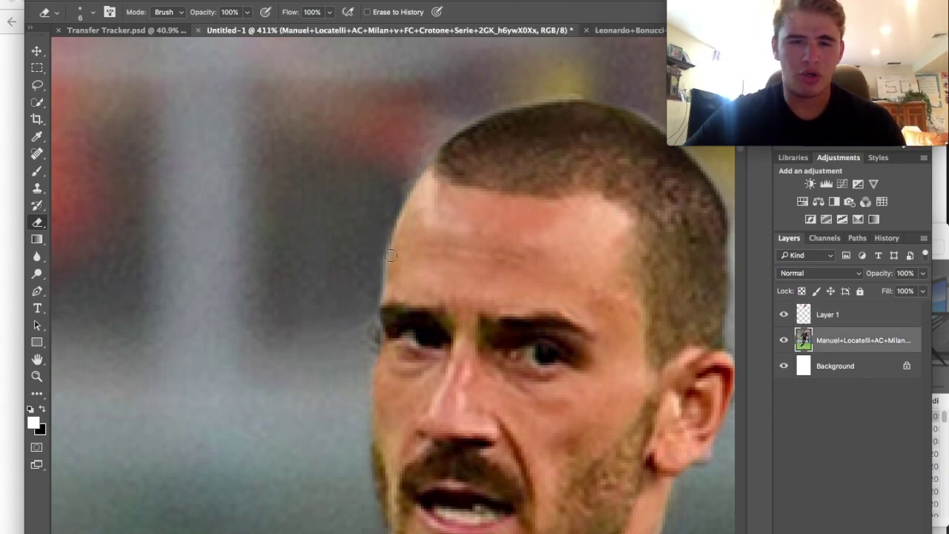
click(38, 189)
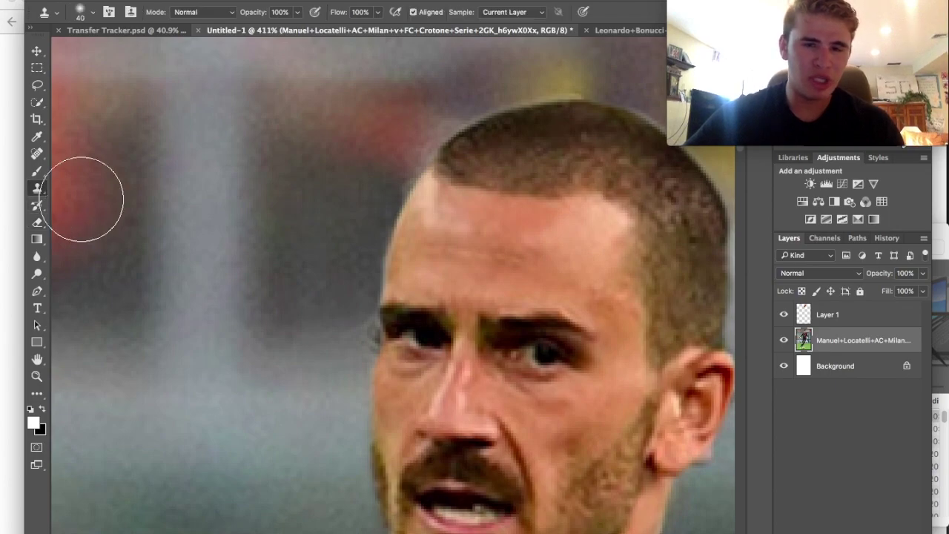
key(bracketleft)
key(bracketleft)
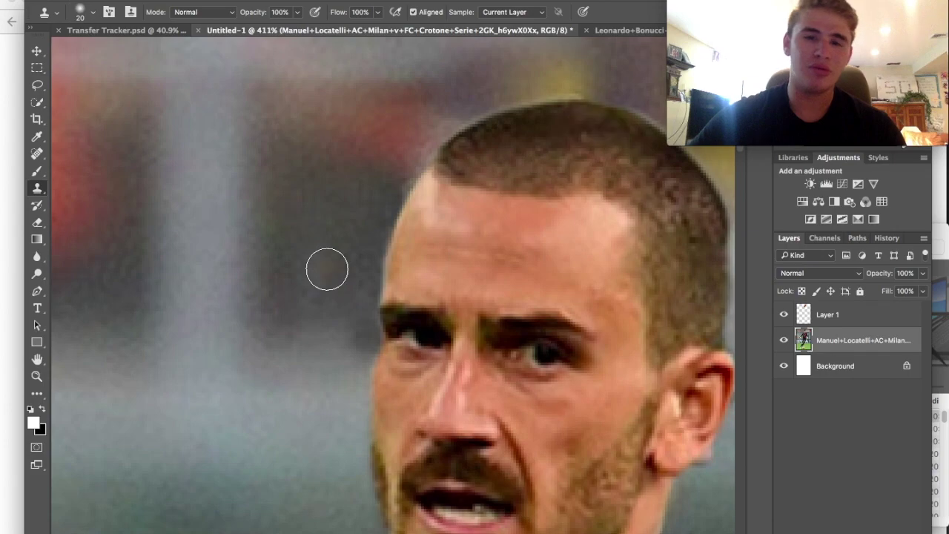
Review the retouched head close up and against the full player photo, then make Layer 1 active.
scroll(326, 269, down, 6)
scroll(326, 270, up, 4)
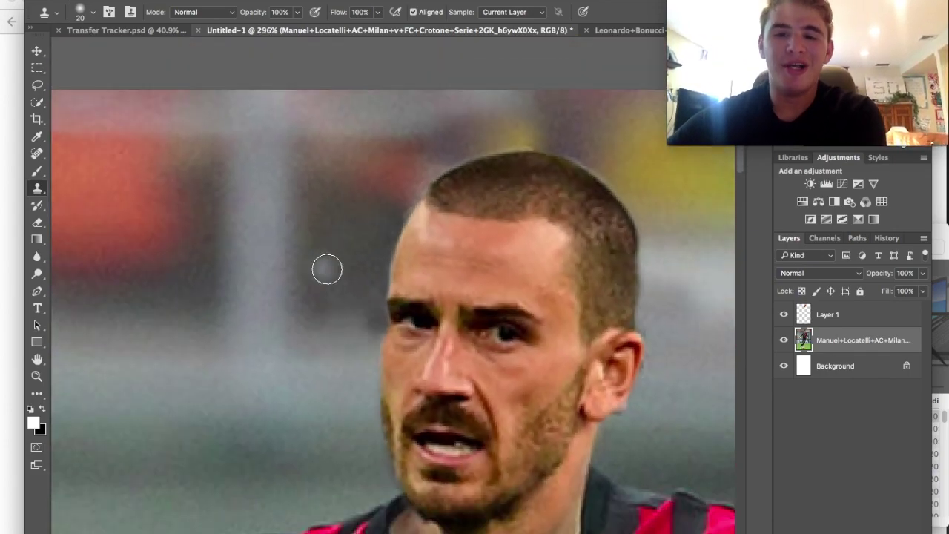
scroll(327, 269, down, 4)
scroll(327, 269, down, 5)
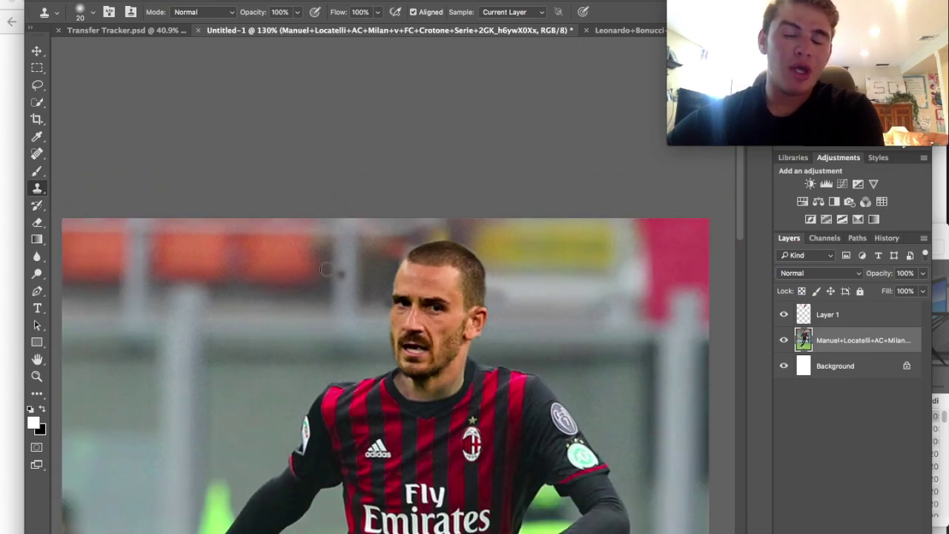
scroll(457, 312, down, 1)
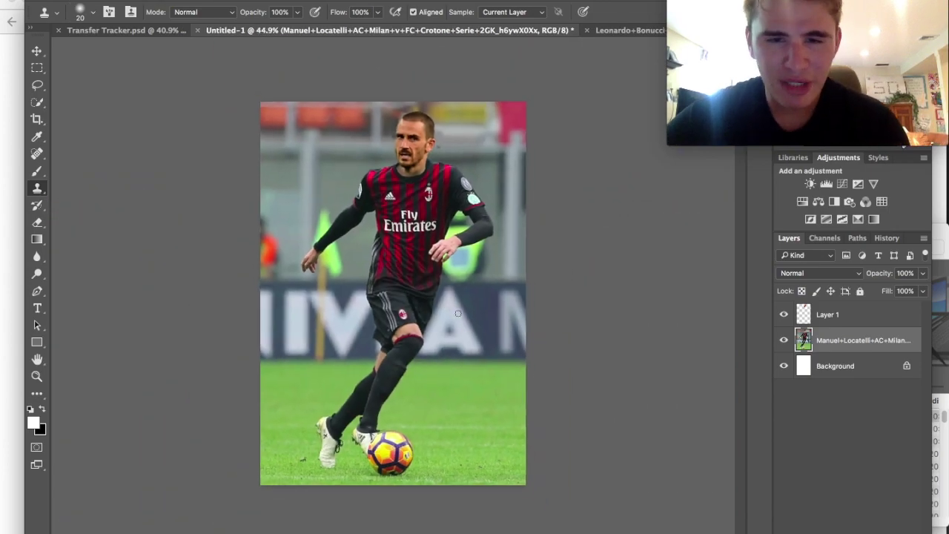
scroll(467, 304, up, 3)
scroll(476, 292, down, 2)
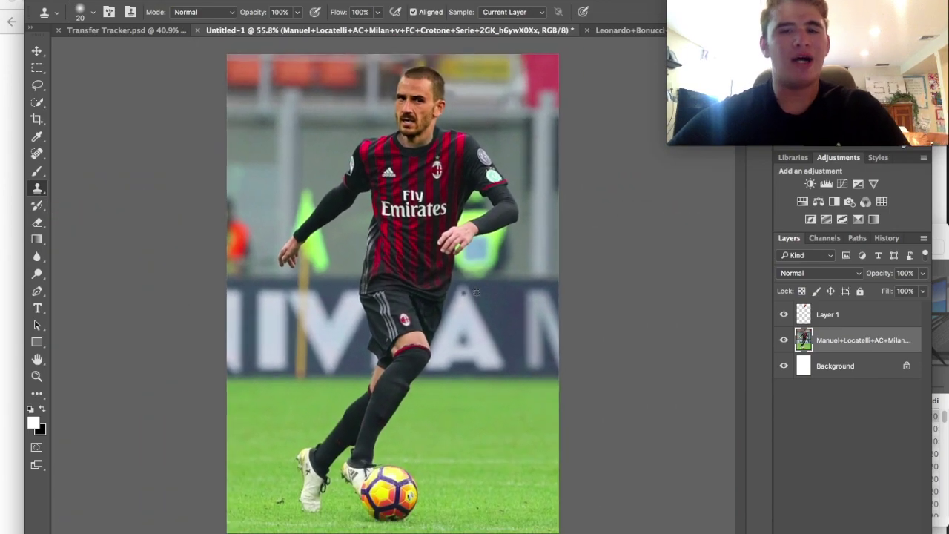
scroll(476, 292, up, 1)
scroll(476, 292, down, 1)
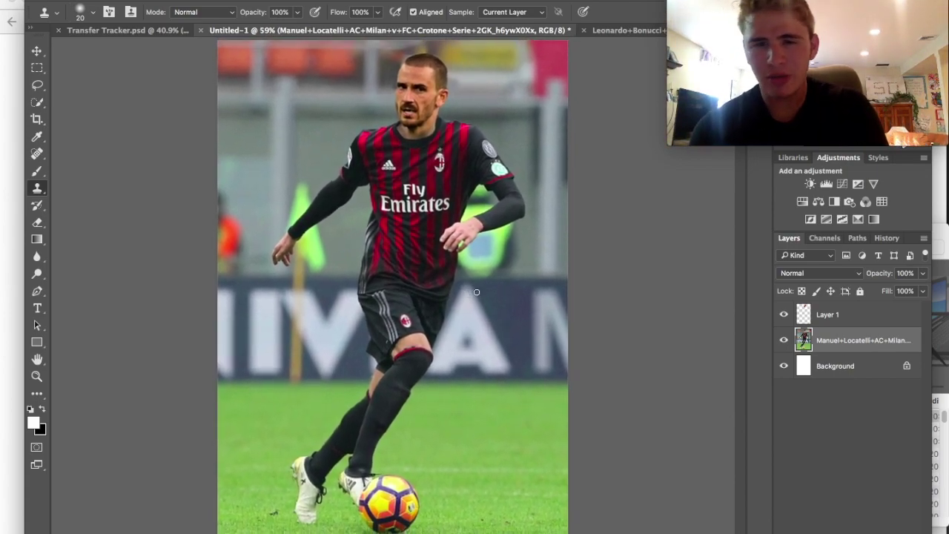
click(847, 316)
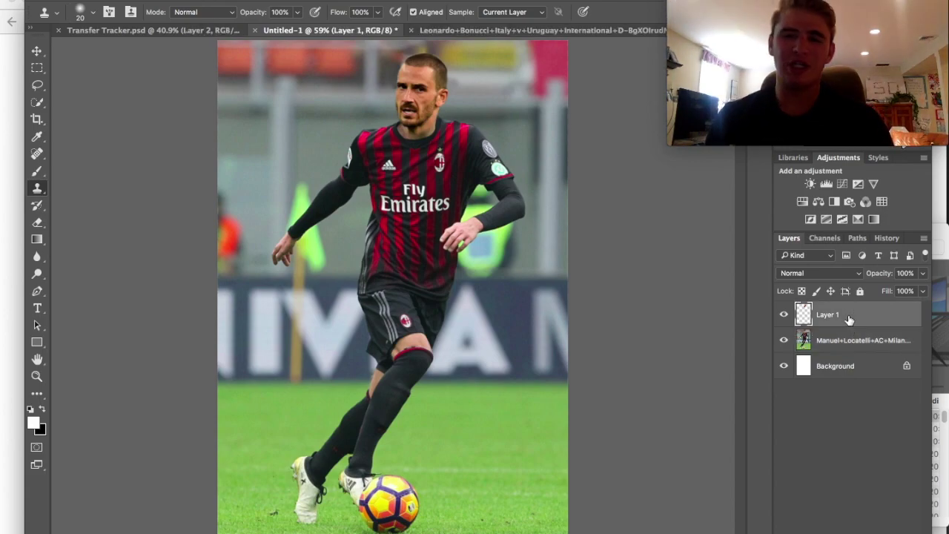
Lower the saturation of the head on Layer 1 slightly with a Hue/Saturation adjustment.
key(super+u)
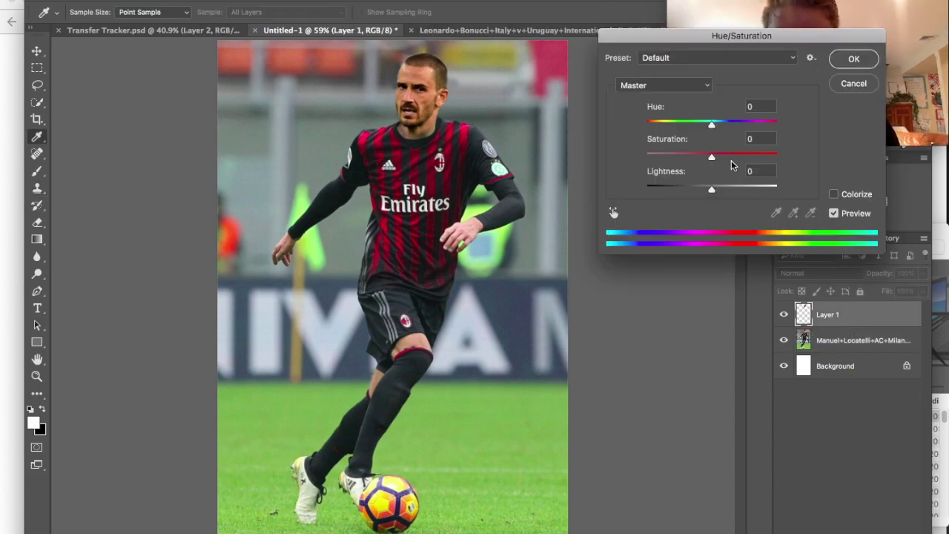
drag(699, 156, 691, 160)
click(854, 59)
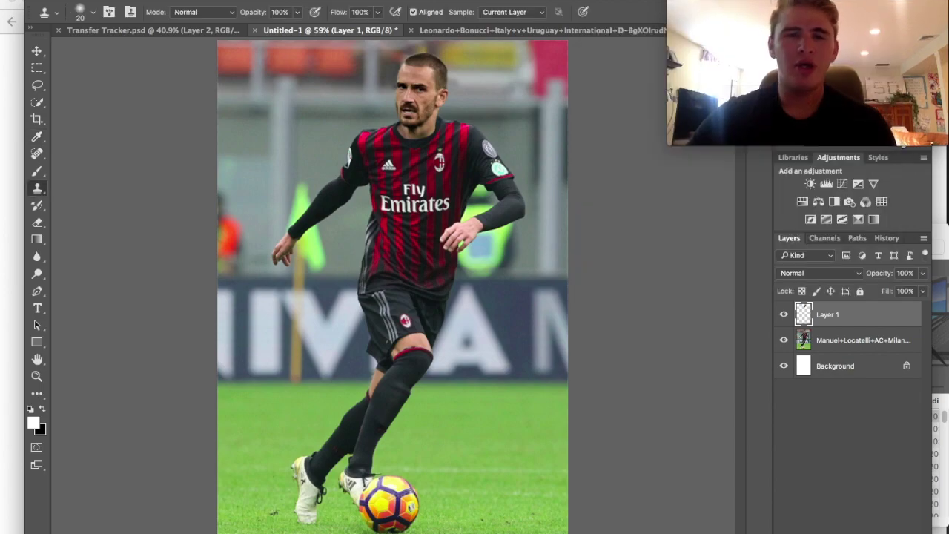
Brighten the head on Layer 1 with a Levels adjustment, setting the midtone input level to 1.06.
click(182, 0)
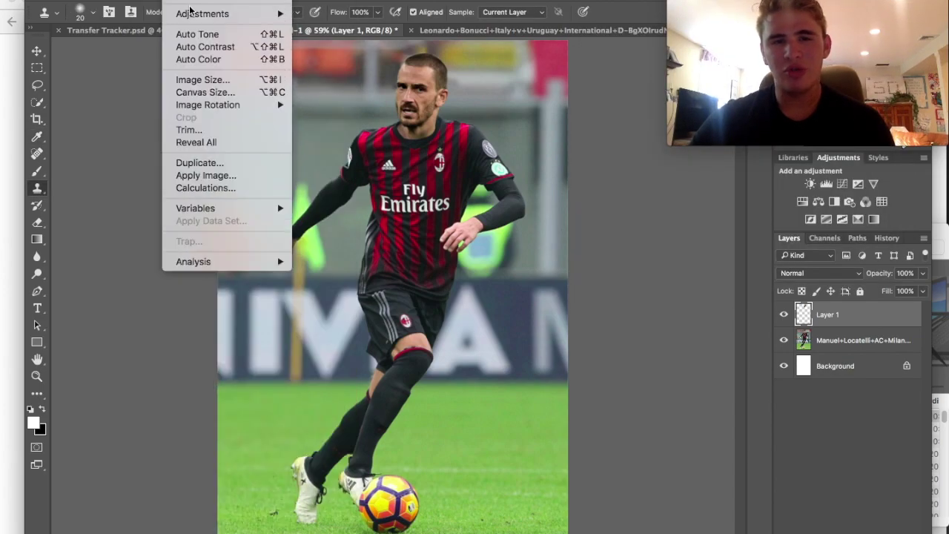
mouse_move(190, 12)
click(383, 28)
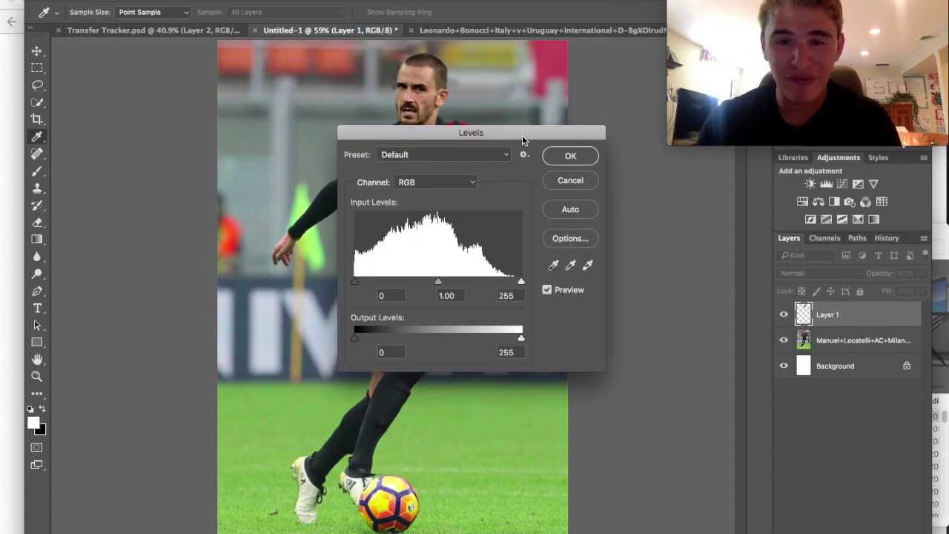
drag(522, 140, 631, 248)
mouse_move(551, 391)
mouse_down()
mouse_move(574, 391)
mouse_move(527, 390)
mouse_move(536, 390)
mouse_up()
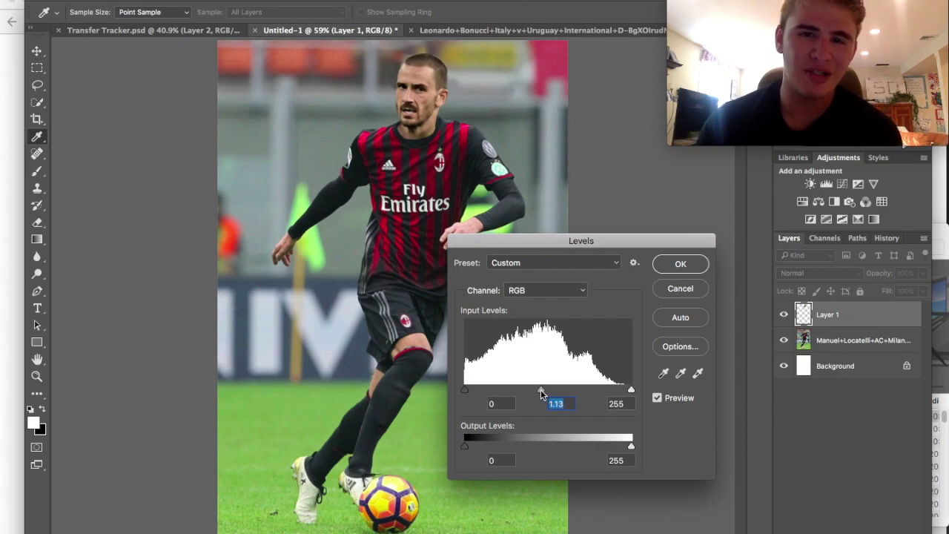
drag(542, 391, 543, 391)
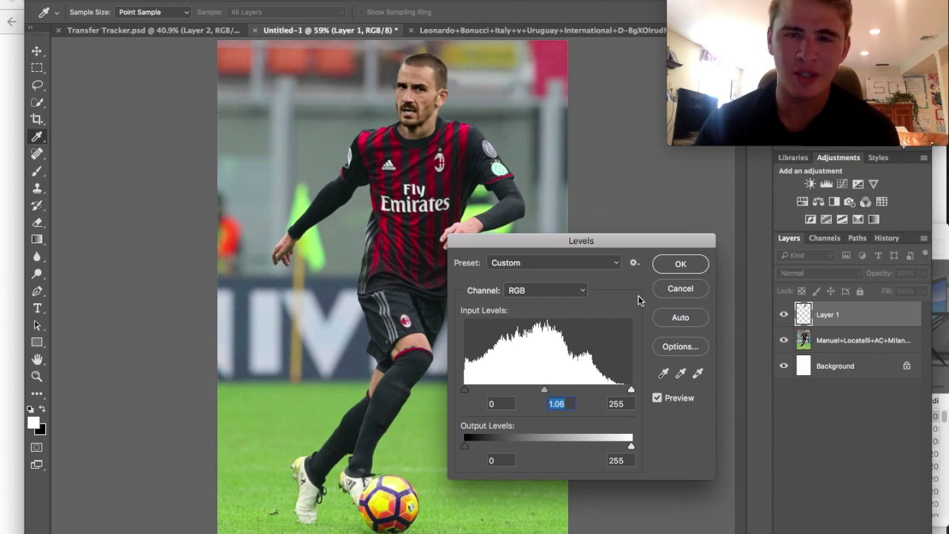
click(671, 263)
Check the head's match against the full player photo and merge all visible layers into the Background.
key(s)
scroll(503, 244, up, 2)
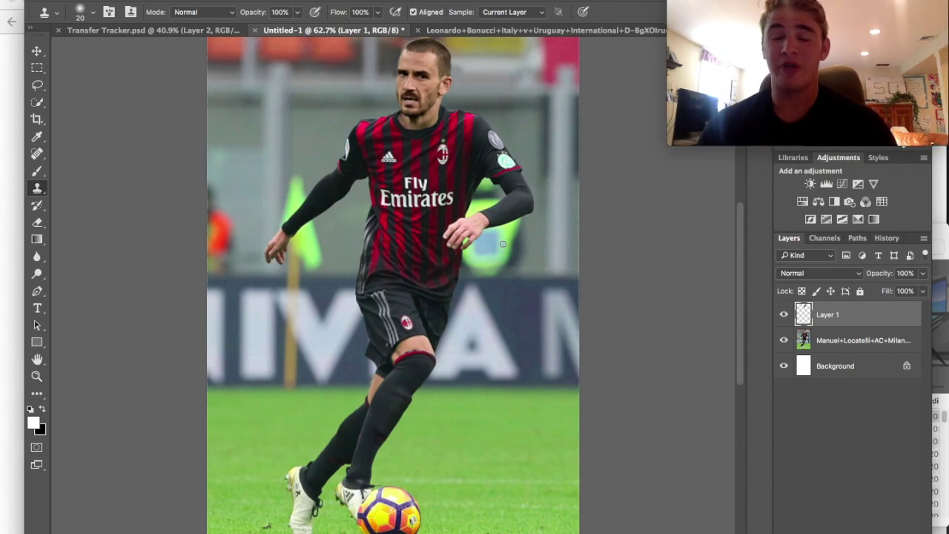
scroll(312, 226, down, 2)
scroll(312, 226, up, 3)
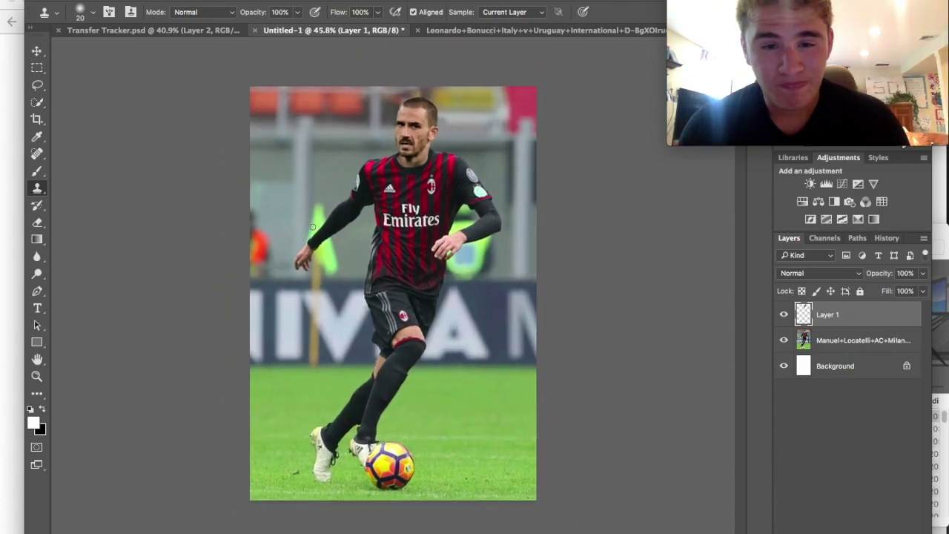
scroll(312, 227, down, 1)
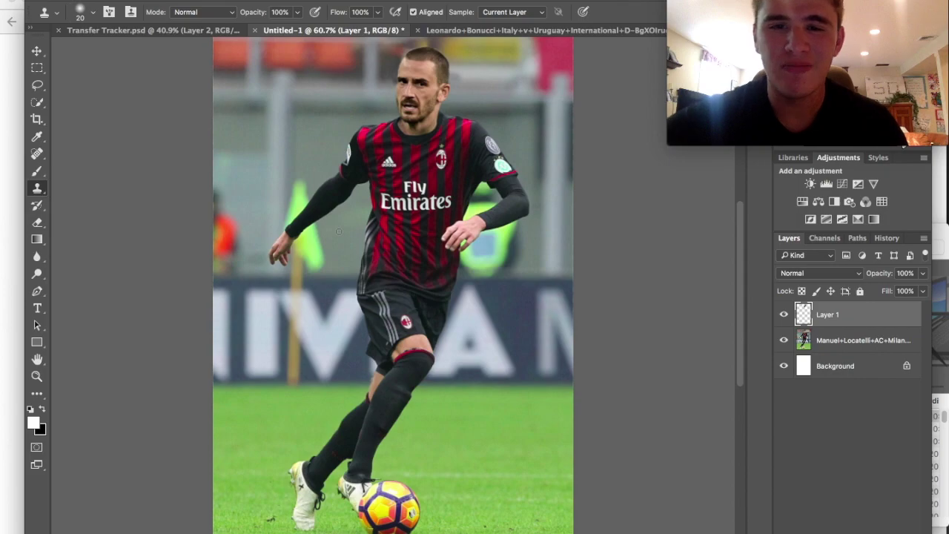
scroll(338, 232, up, 2)
scroll(338, 232, down, 4)
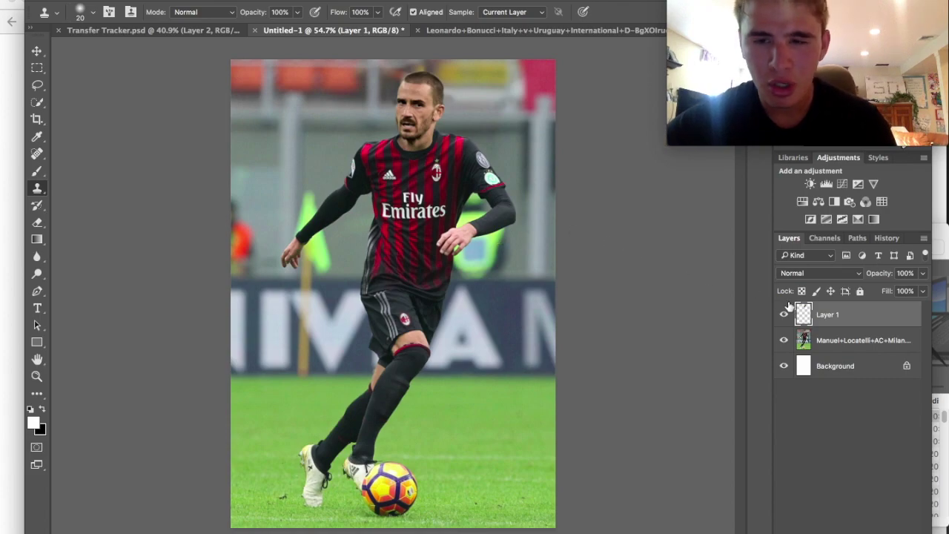
key(super+shift+e)
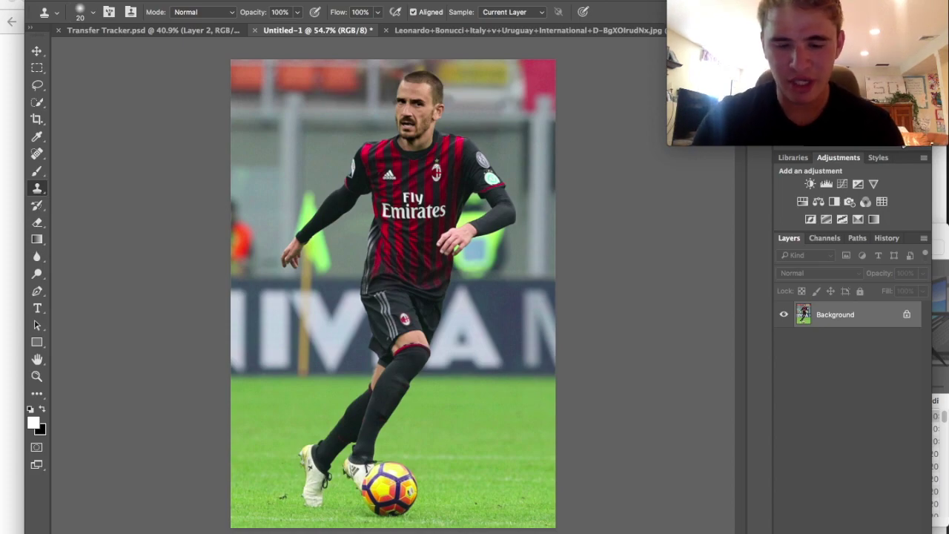
Run Topaz DeNoise 6 on the merged photo with the JPEG - moderate preset and Overall Strength 0.14.
click(326, 0)
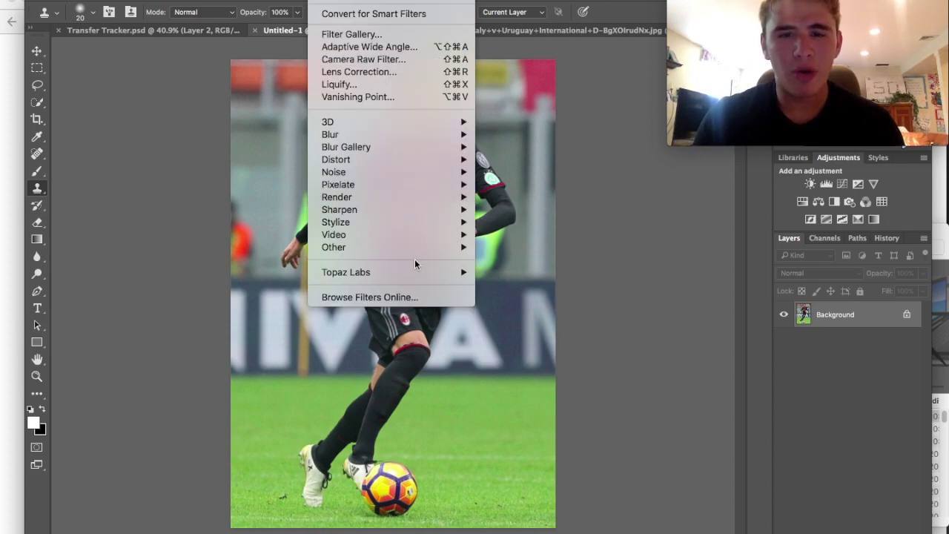
mouse_move(415, 272)
click(530, 298)
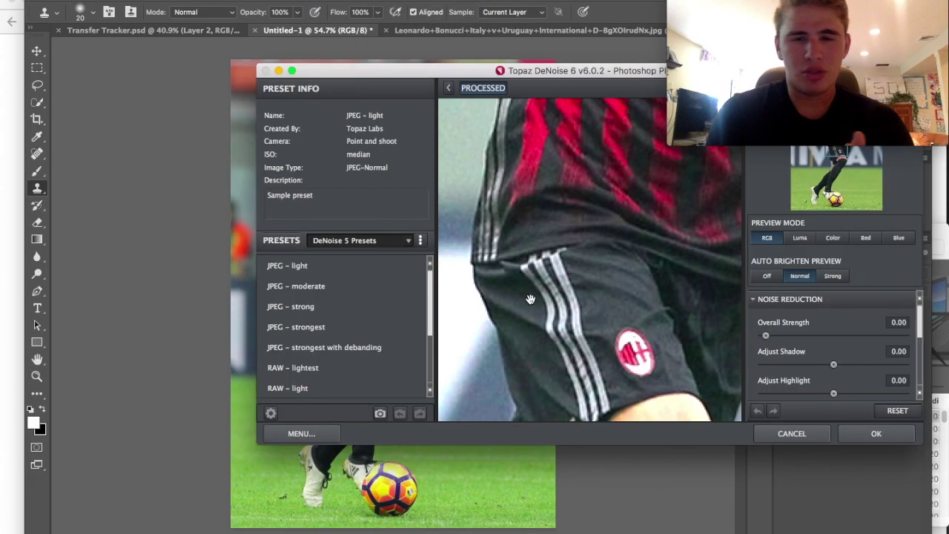
drag(616, 74, 479, 192)
drag(658, 282, 670, 231)
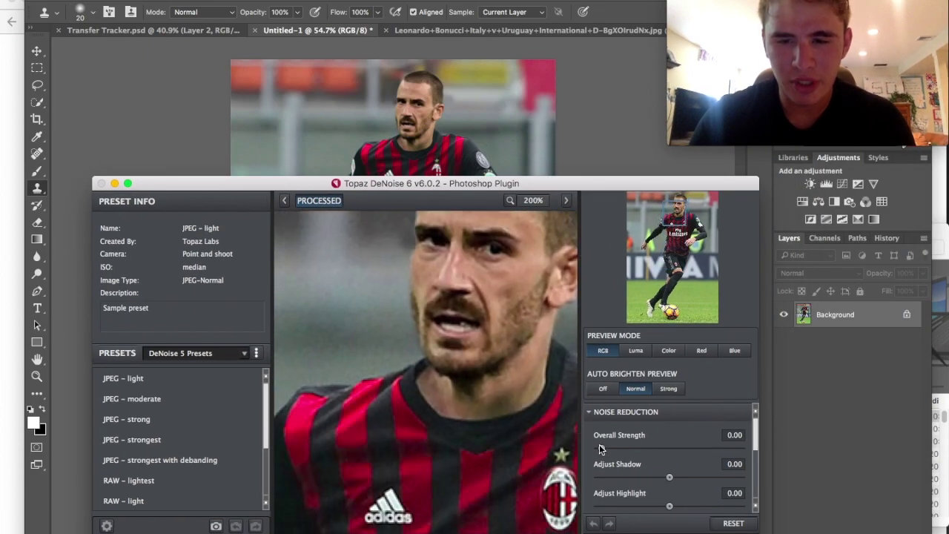
click(214, 393)
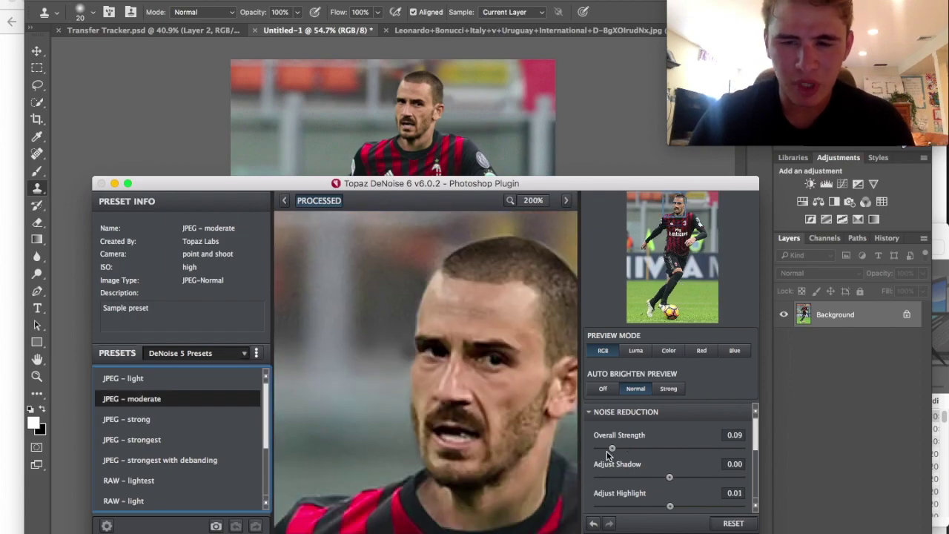
drag(609, 449, 615, 451)
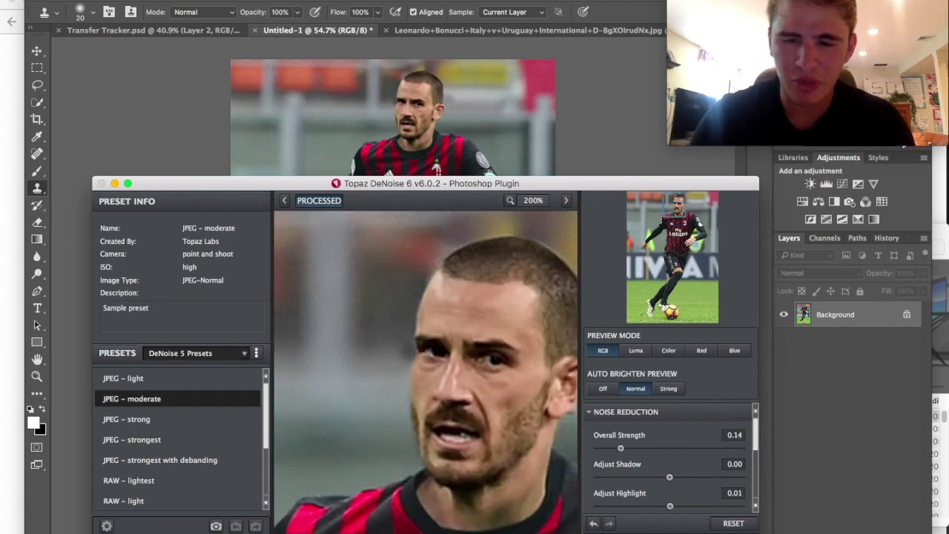
key(Return)
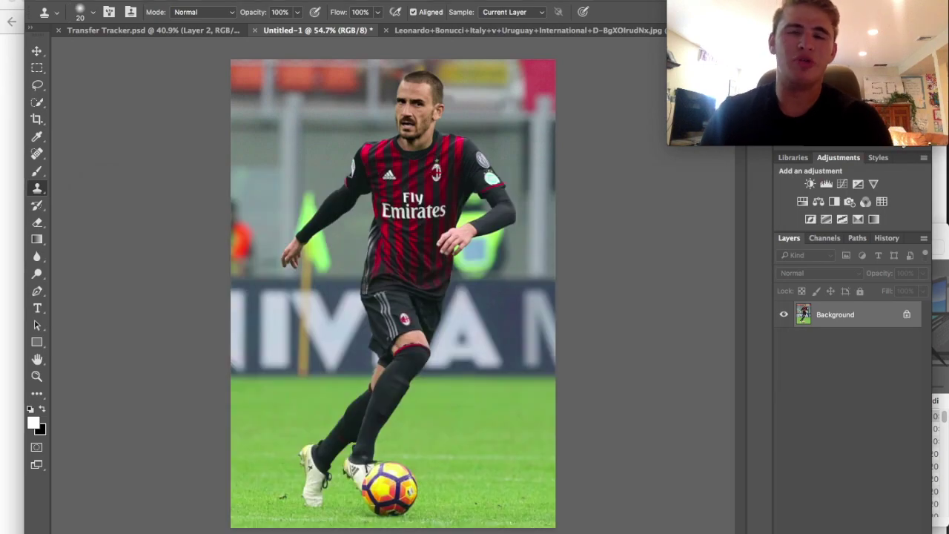
Run Topaz Adjust 5 on the photo with a Dynamic Pop preset from the HDR Collection, softened by raising Overall Transparency.
mouse_move(641, 529)
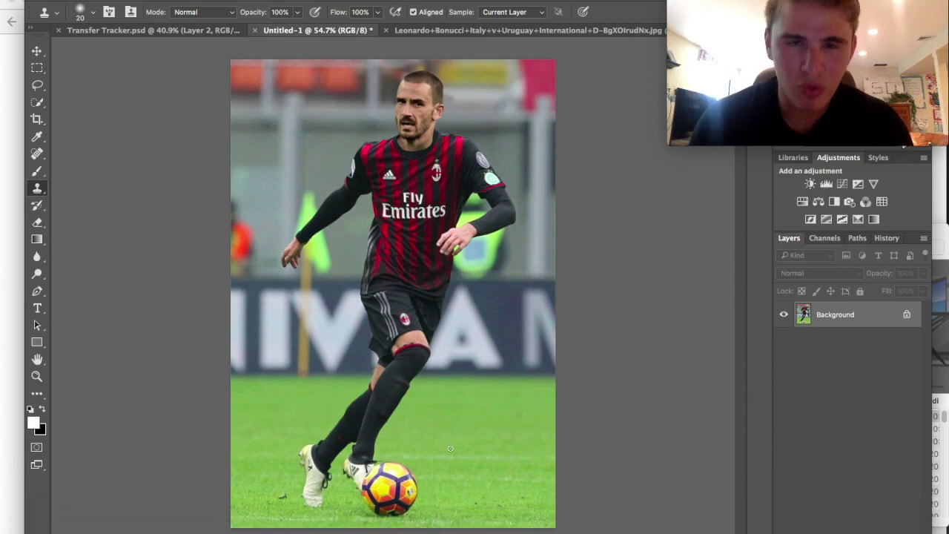
click(330, 1)
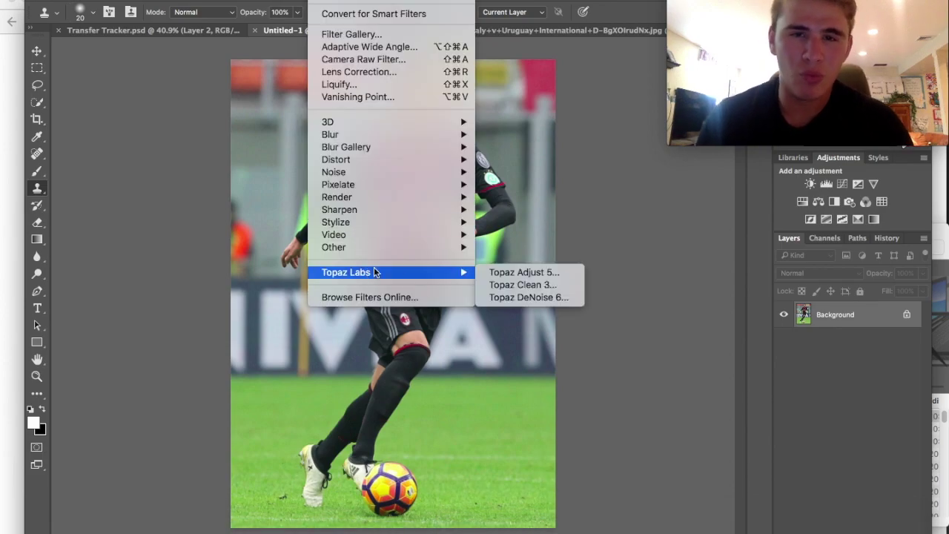
mouse_move(419, 270)
click(524, 270)
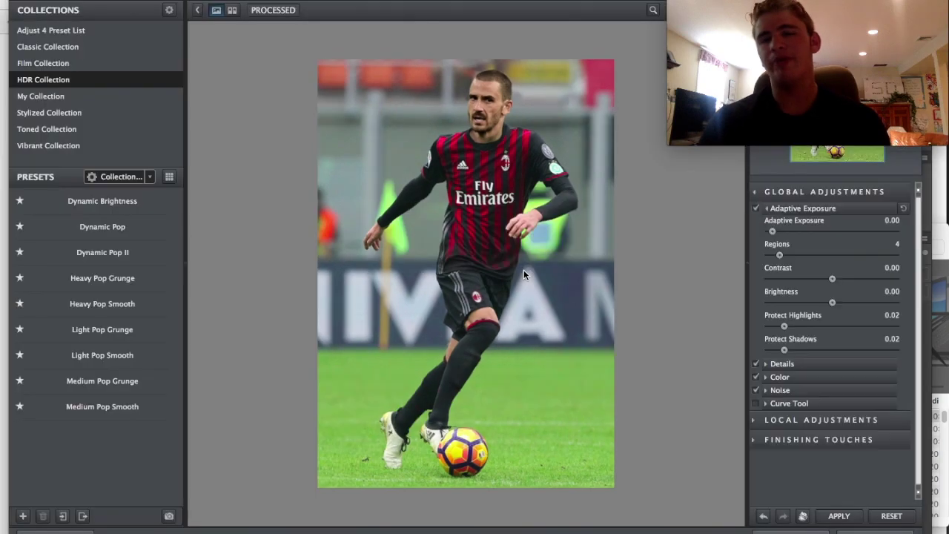
click(125, 227)
click(852, 515)
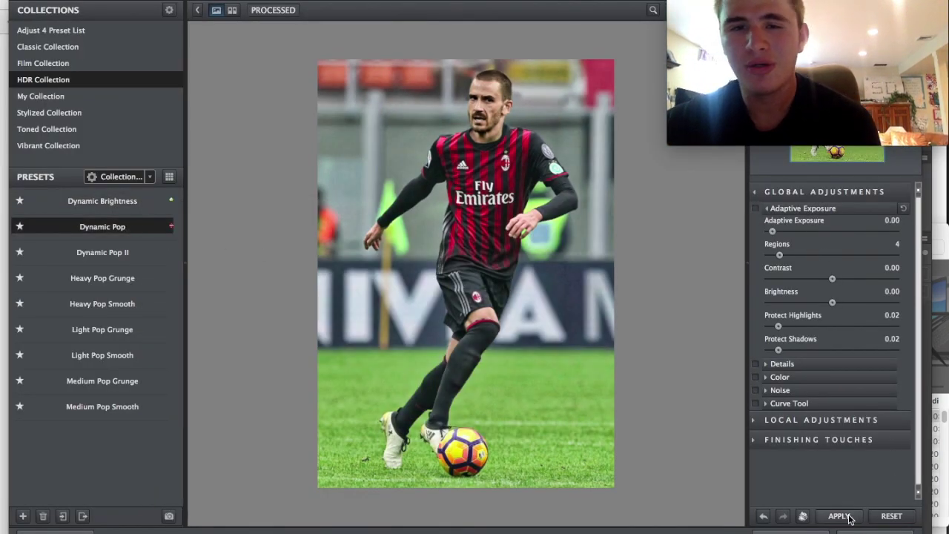
click(78, 233)
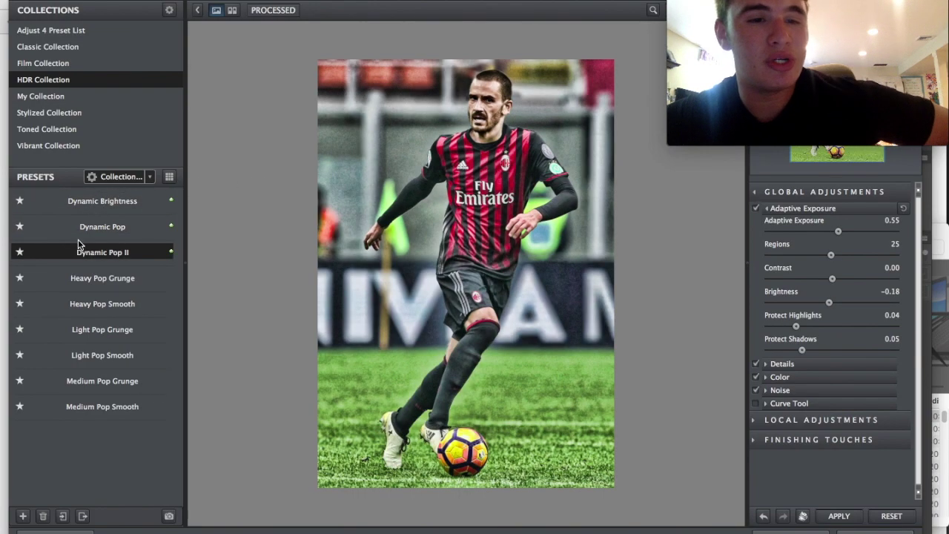
click(804, 439)
click(804, 441)
drag(772, 464, 861, 462)
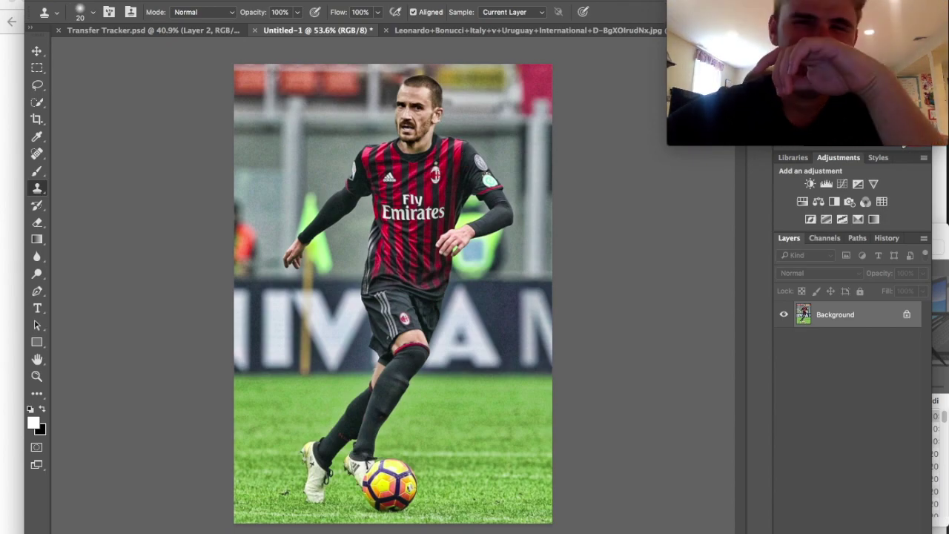
Run Topaz Clean 3 with the Curly Smooth preset, setting the edge Accent to 2, Radius to 1.87 and Sharpness to 0.57.
click(326, 0)
mouse_move(401, 270)
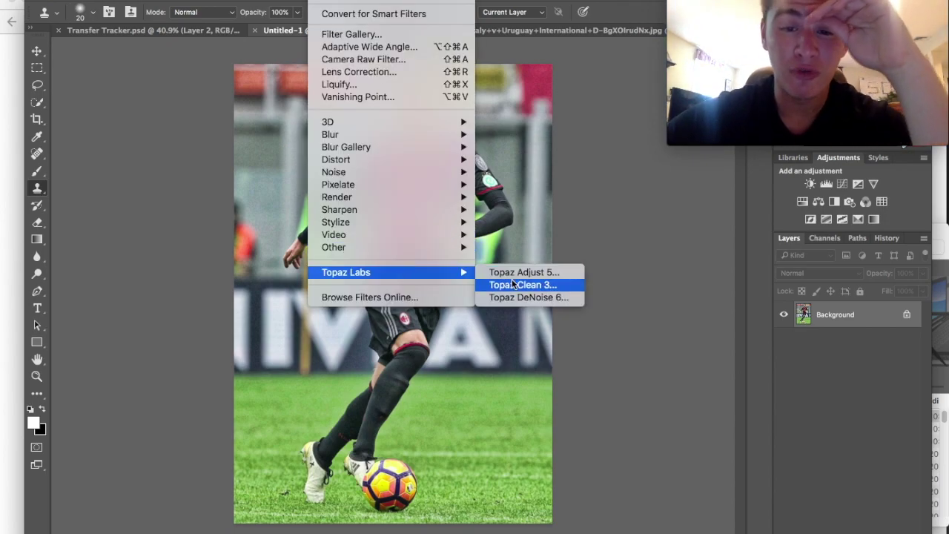
click(511, 284)
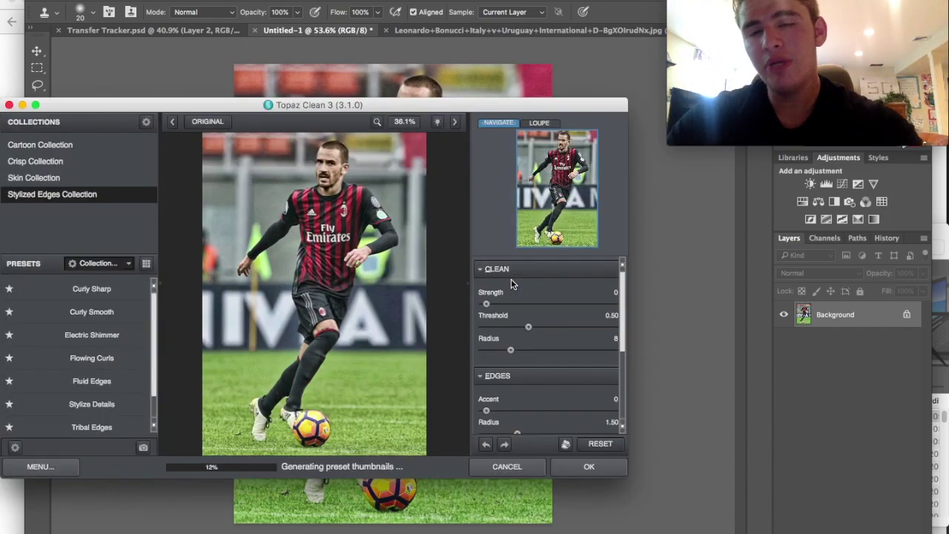
drag(570, 198, 573, 152)
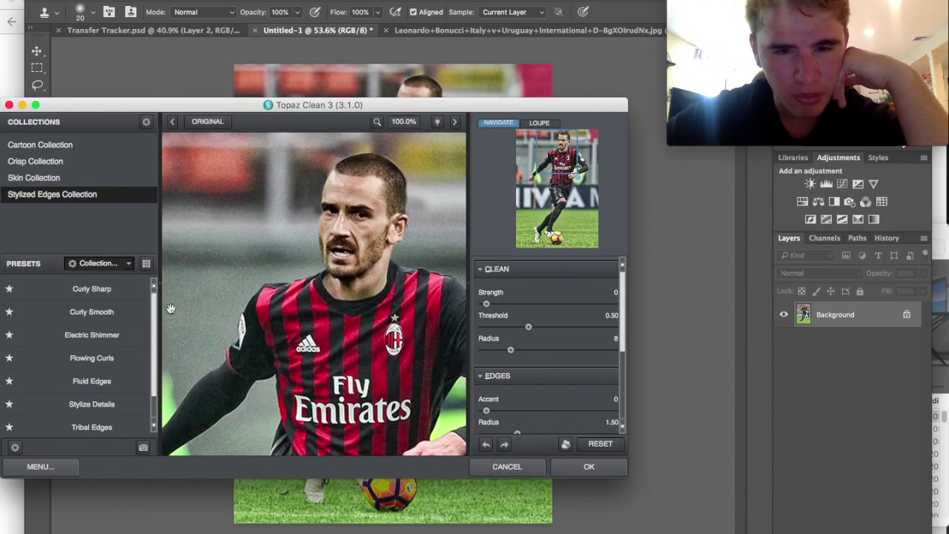
click(108, 315)
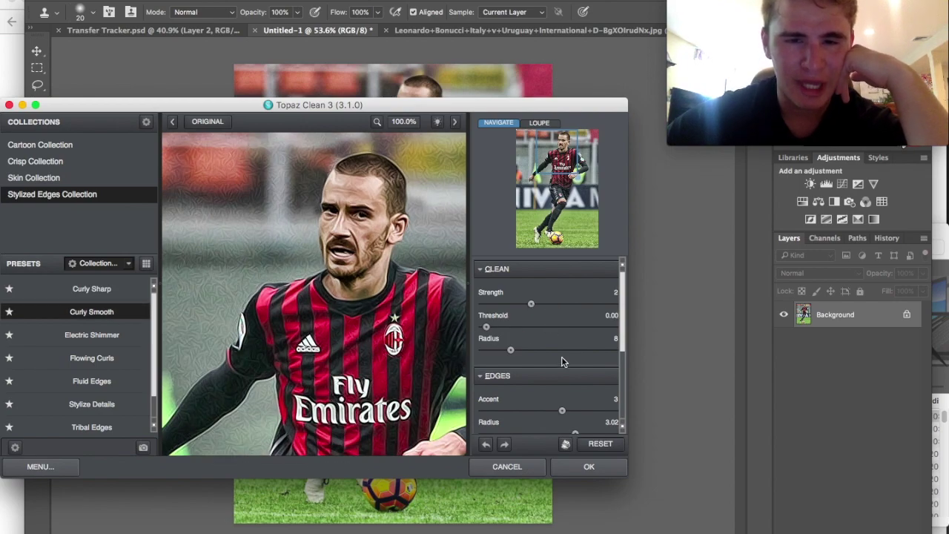
scroll(561, 369, down, 3)
drag(573, 365, 510, 387)
drag(564, 338, 558, 337)
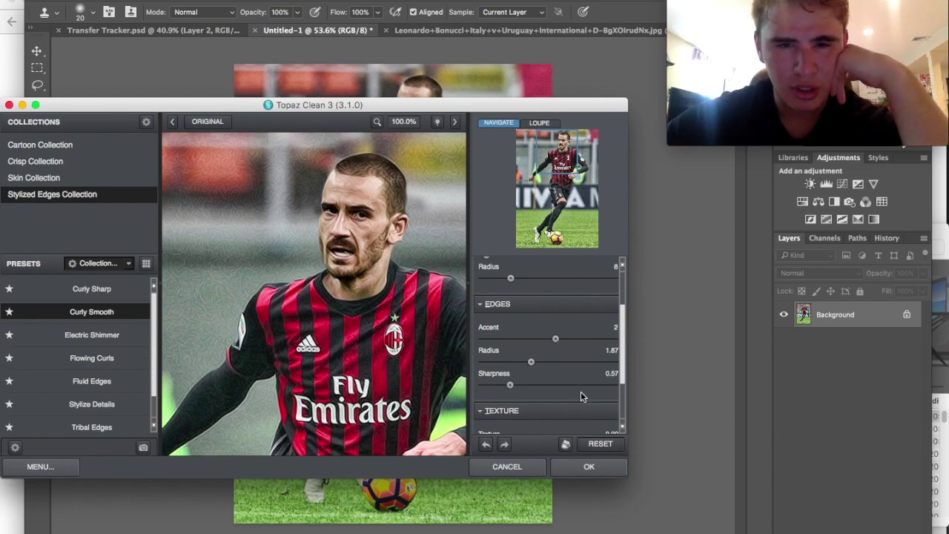
click(588, 467)
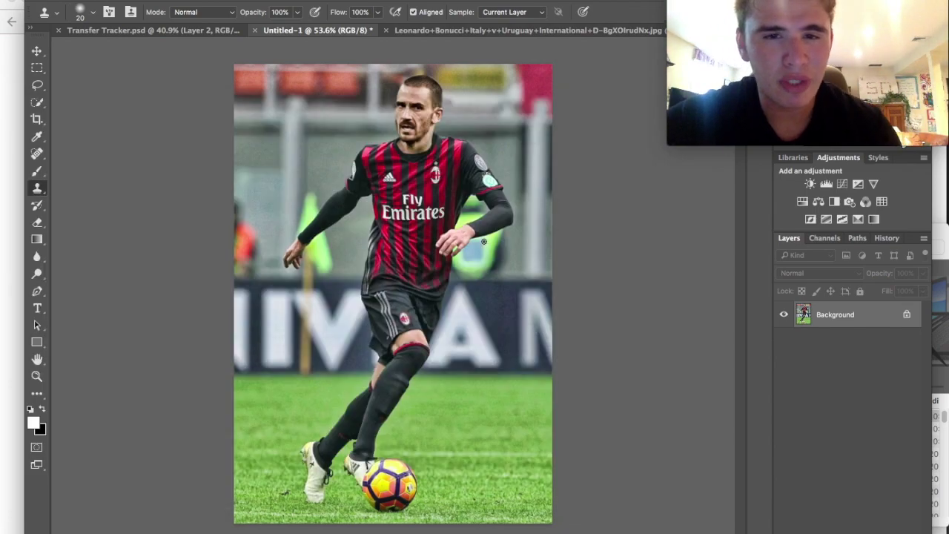
Run Topaz Adjust 5 again with the HDR Collection's Dynamic Pop preset and Overall Transparency at about 0.52.
scroll(486, 243, up, 3)
click(276, 1)
click(399, 376)
click(321, 2)
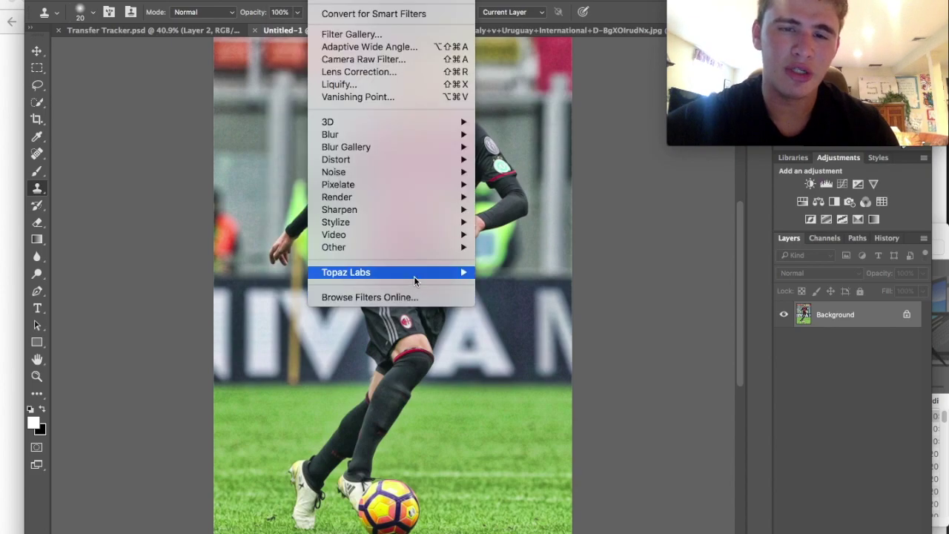
mouse_move(414, 274)
click(532, 273)
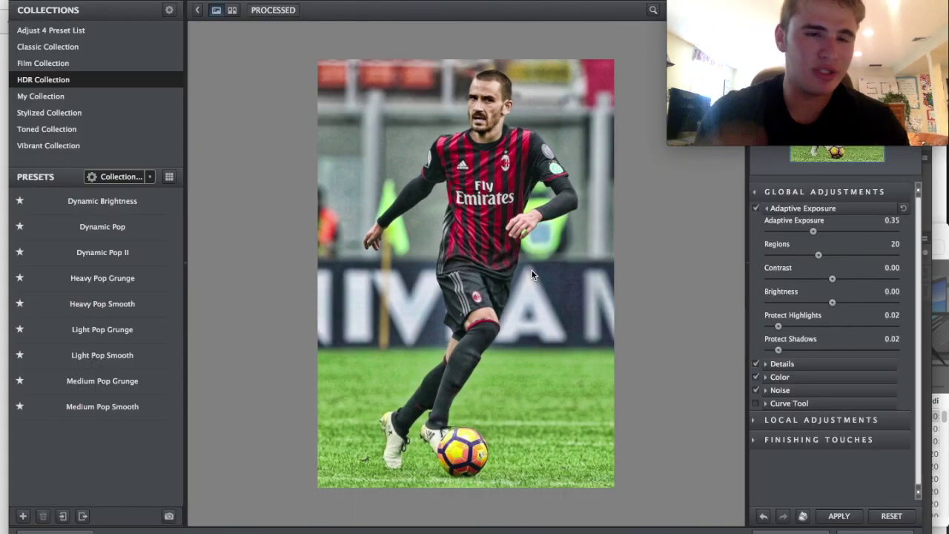
click(111, 226)
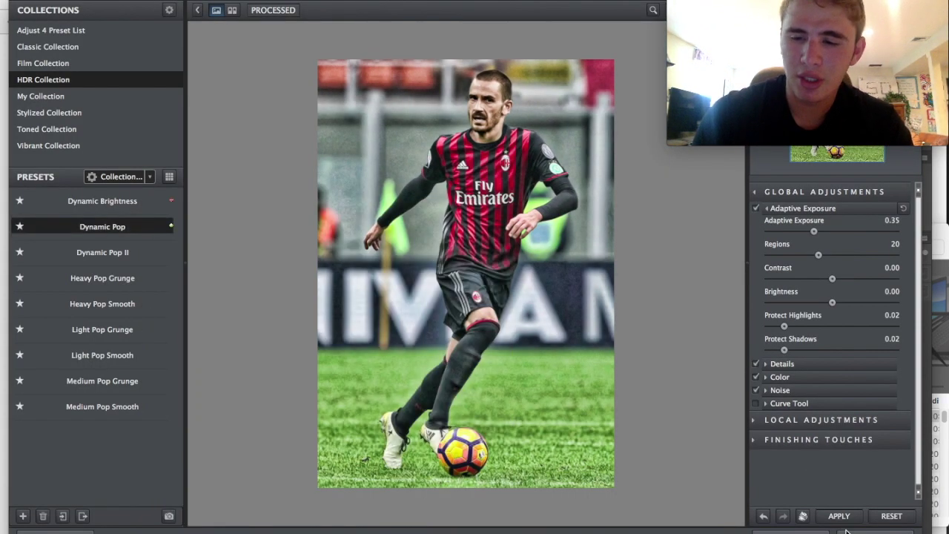
click(840, 441)
click(830, 436)
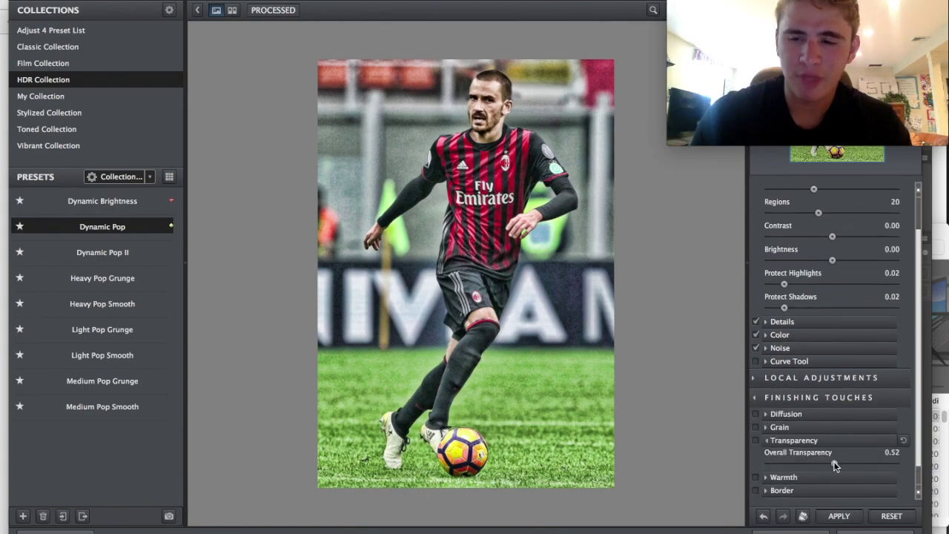
click(841, 516)
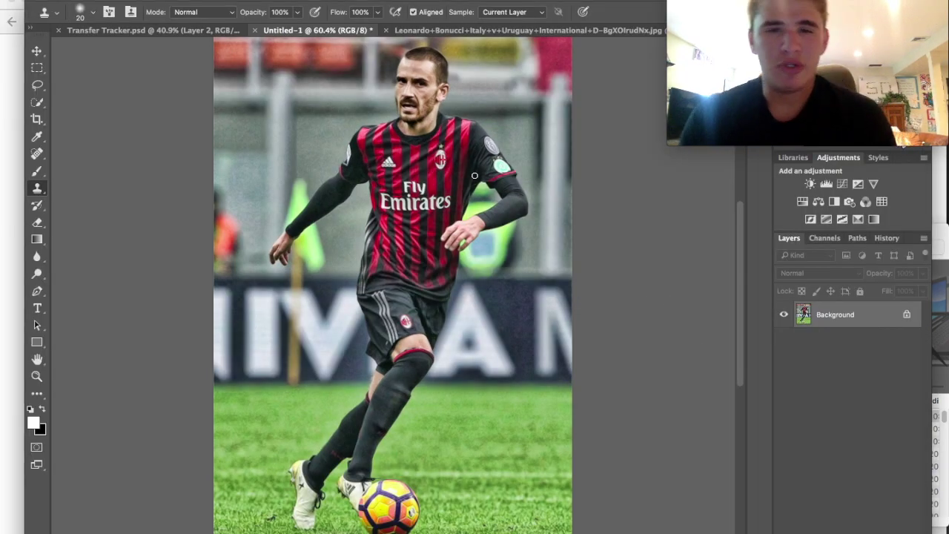
Bring the merged player photo into the Transfer Tracker document and place it on the card's lower right area.
key(super+0)
click(36, 51)
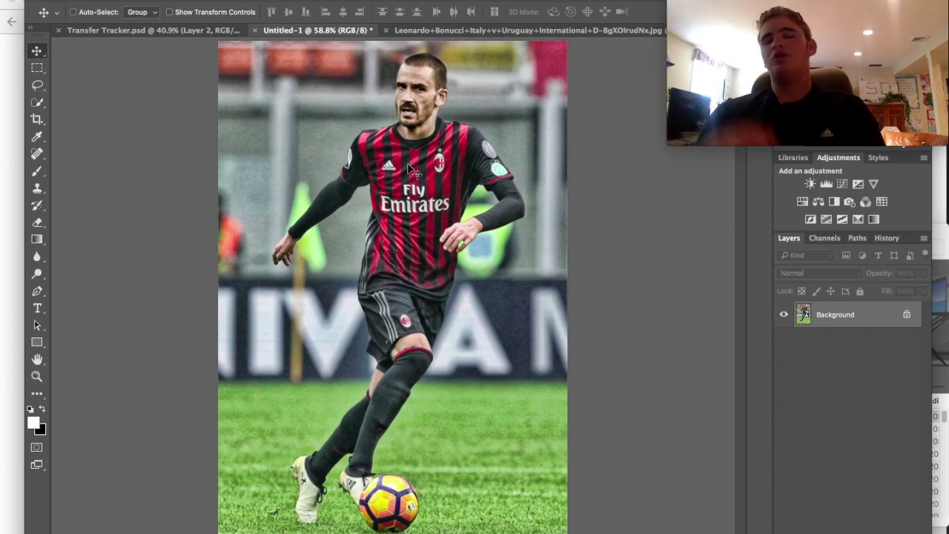
drag(413, 171, 384, 146)
drag(435, 182, 531, 264)
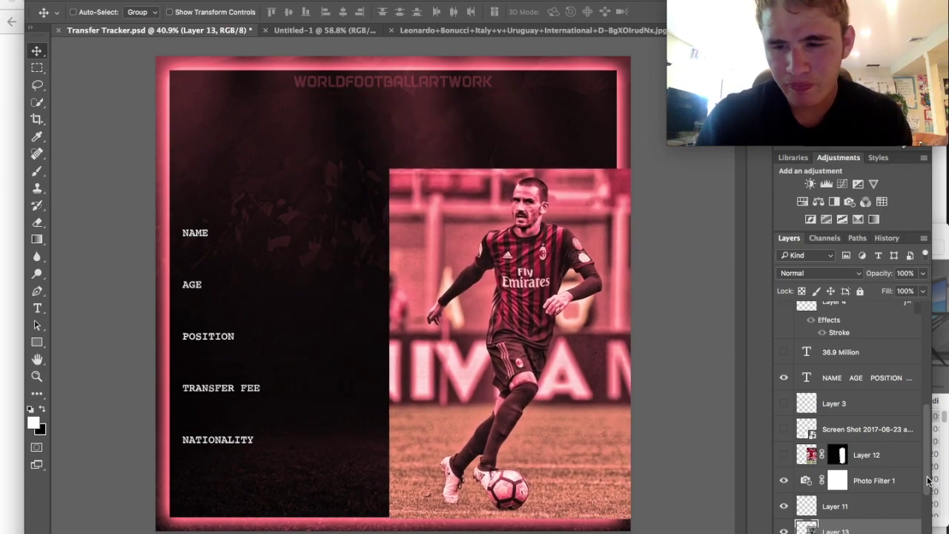
Move the player photo layer directly above Layer 12 in the layer stack and hide Layer 12.
drag(865, 529, 853, 454)
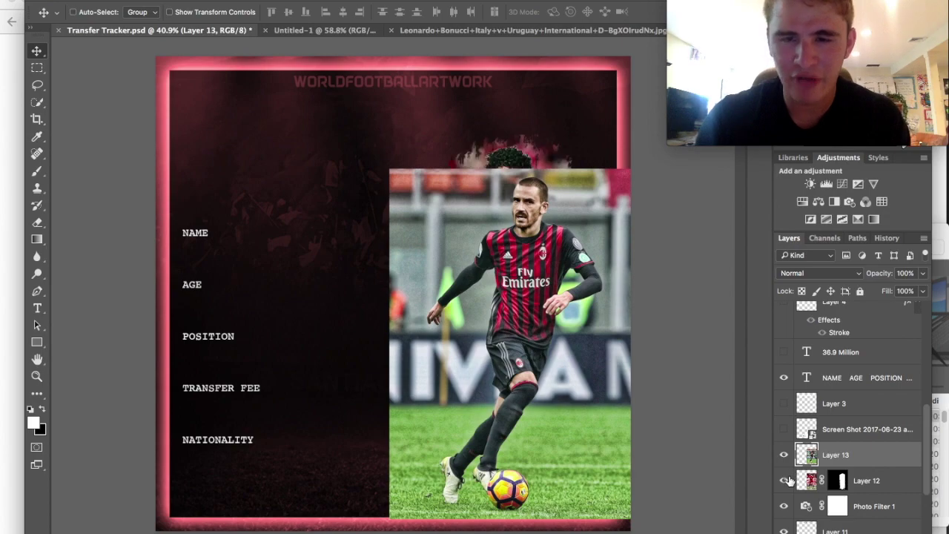
click(783, 455)
click(784, 480)
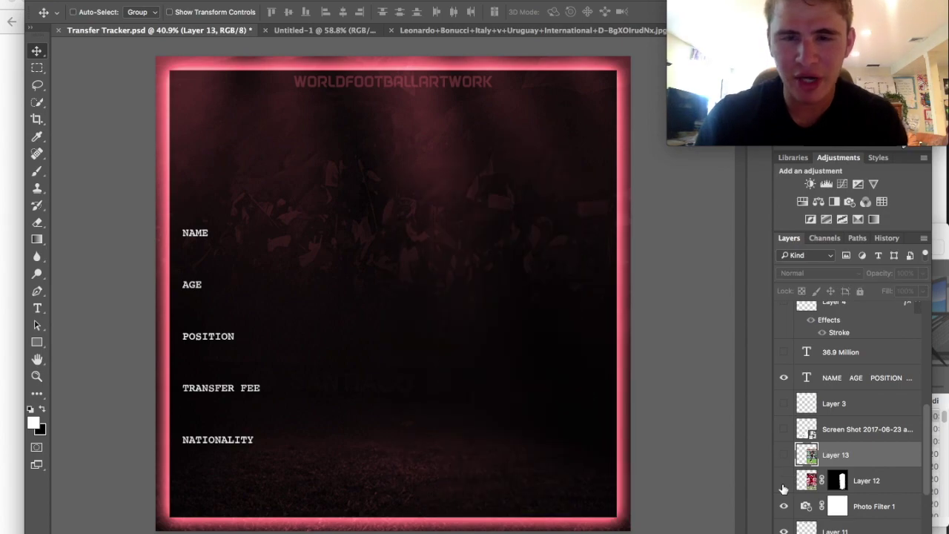
click(784, 455)
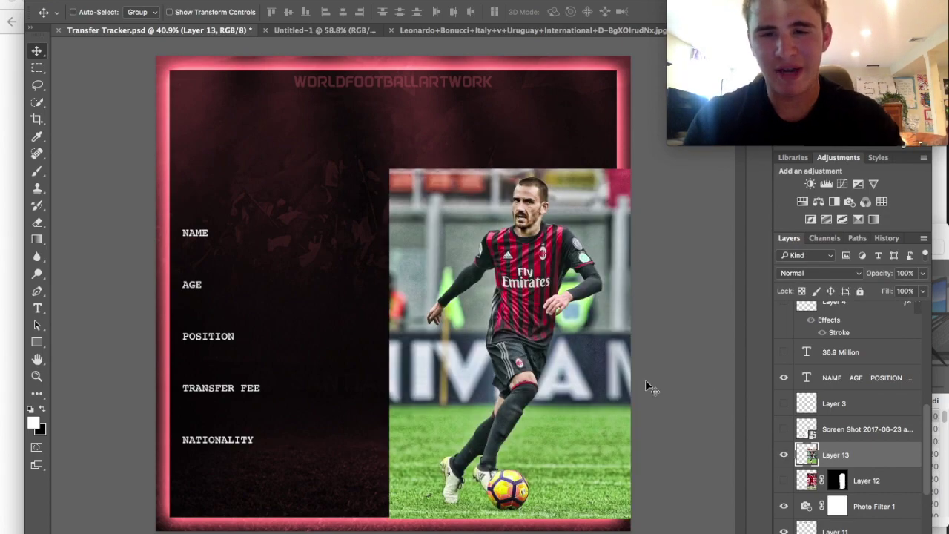
Enlarge the player photo proportionally and shift it so it fills most of the card's right side.
key(super+t)
drag(389, 169, 344, 102)
drag(417, 181, 439, 173)
key(Return)
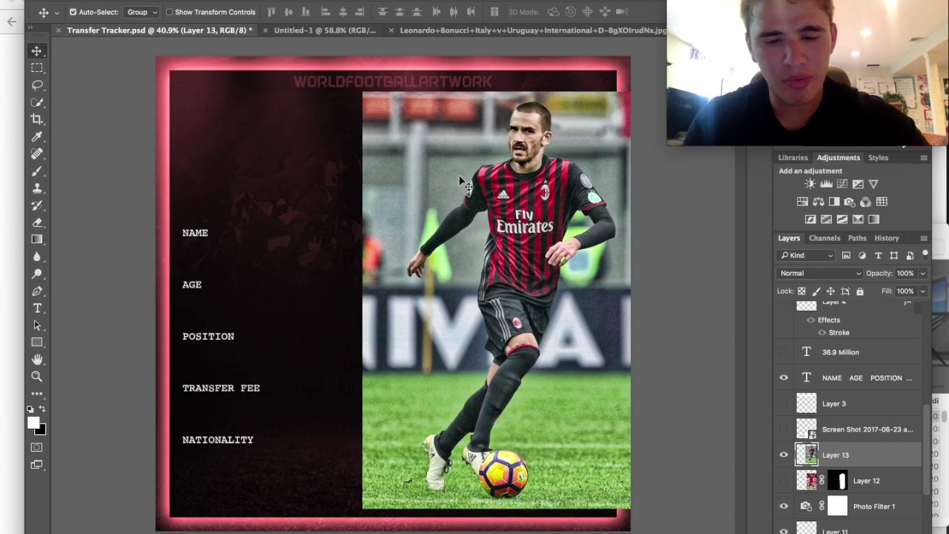
Scale the player photo to about 91%, nudge it down toward the card's lower edge and hide its layer.
key(super+t)
drag(362, 91, 398, 121)
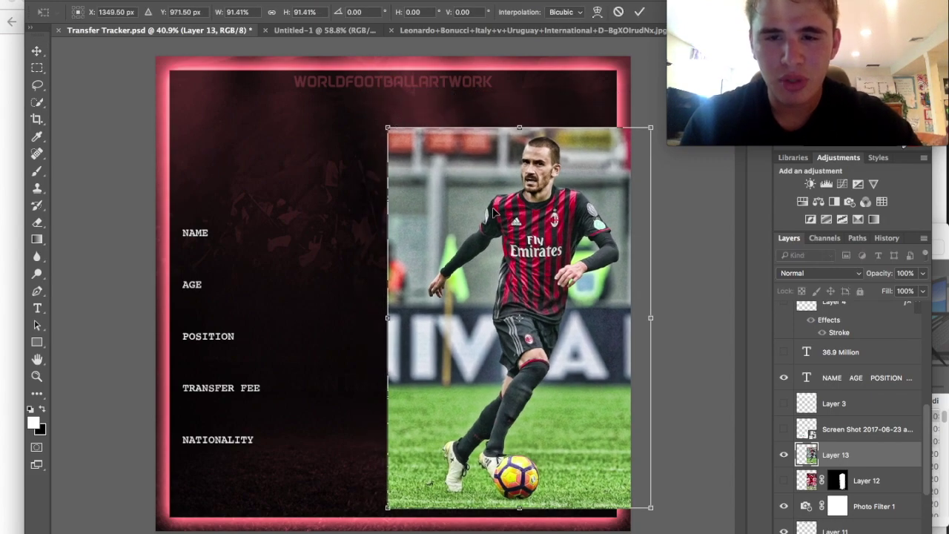
drag(494, 213, 495, 223)
key(Return)
click(784, 455)
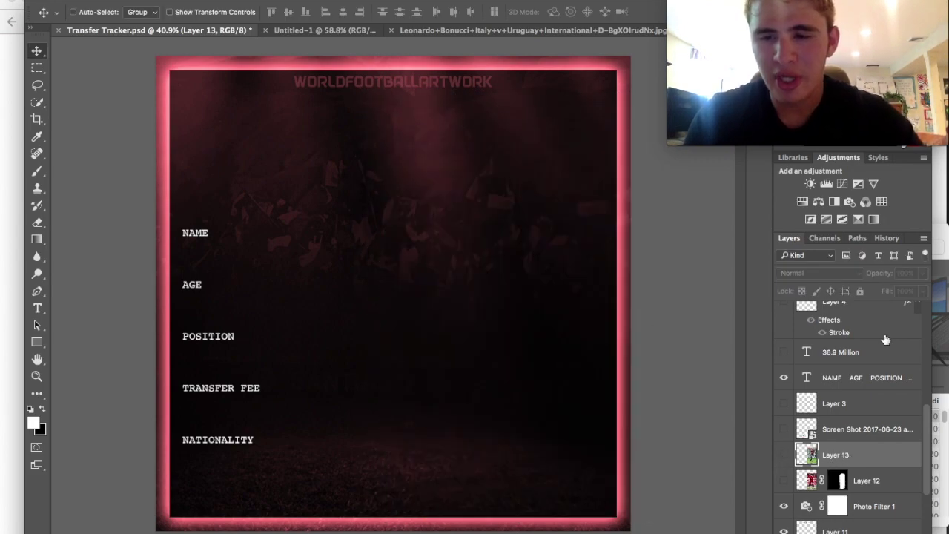
Look through the hidden template layers, previewing Layer 3 and Layer 5 to see what each contains.
scroll(884, 339, up, 5)
scroll(852, 397, down, 6)
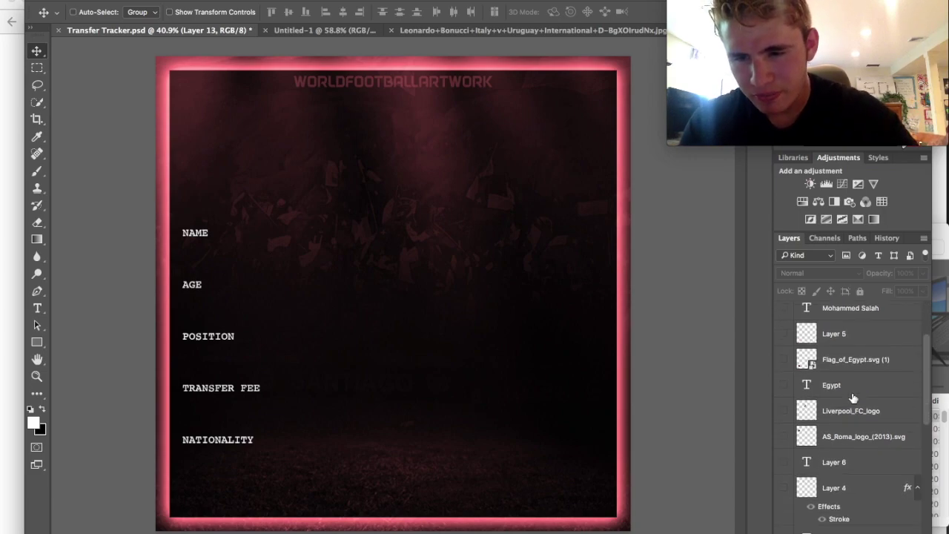
click(784, 416)
click(783, 416)
scroll(832, 354, up, 6)
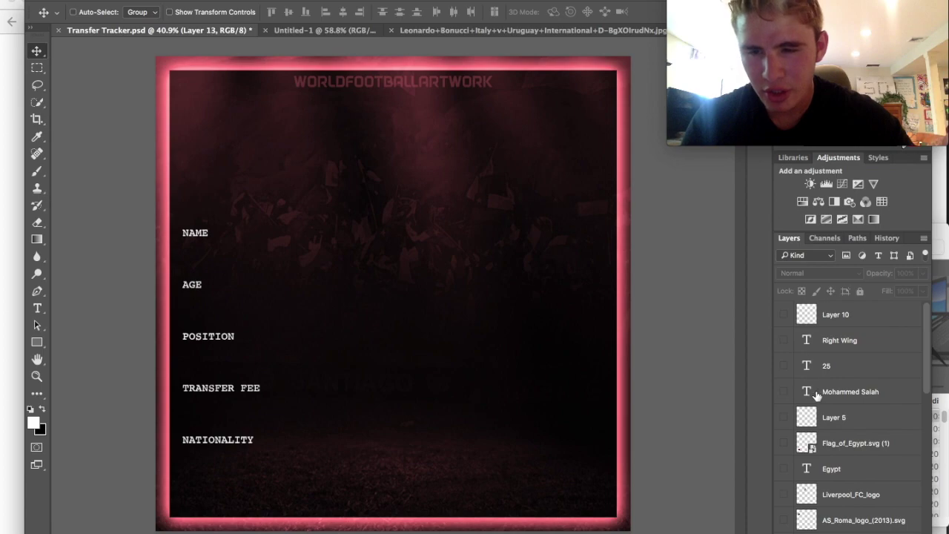
scroll(815, 395, down, 5)
scroll(816, 396, down, 4)
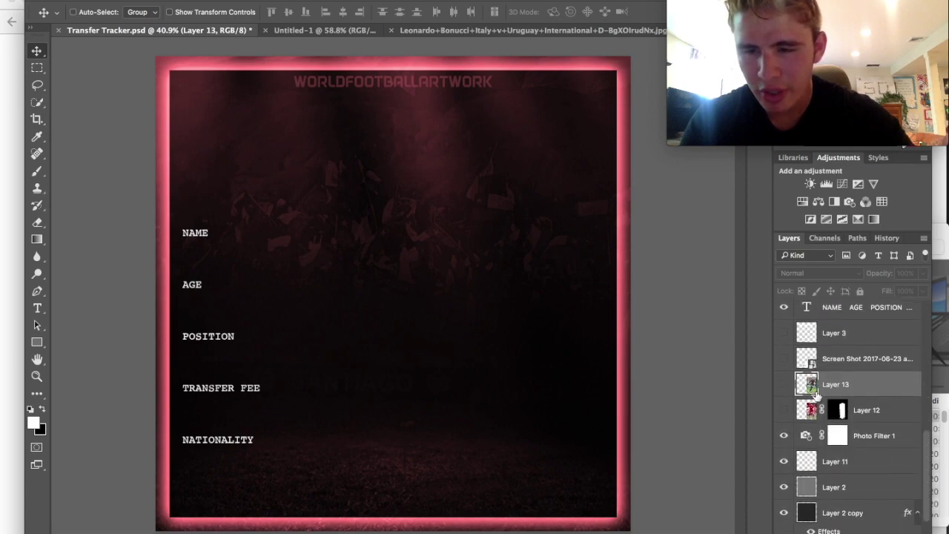
scroll(816, 395, up, 3)
click(783, 395)
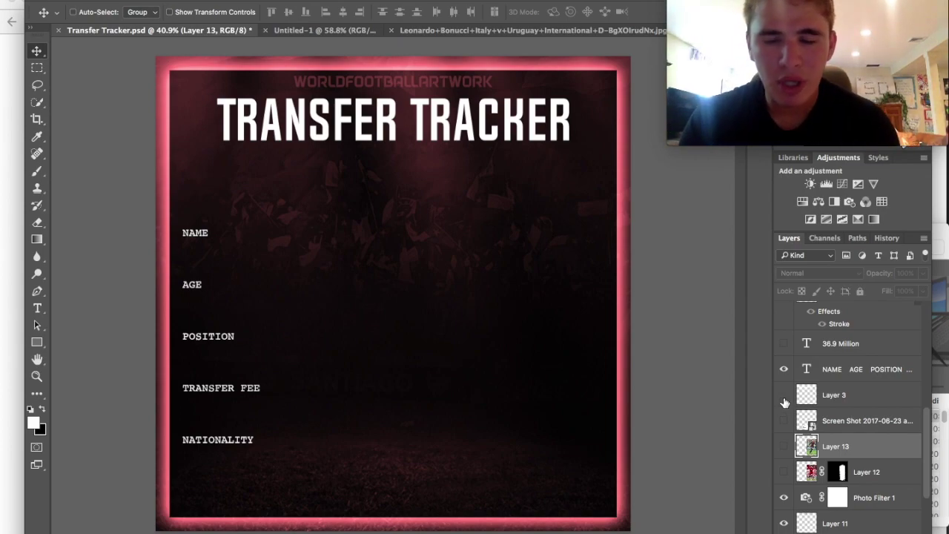
click(784, 397)
scroll(786, 370, up, 3)
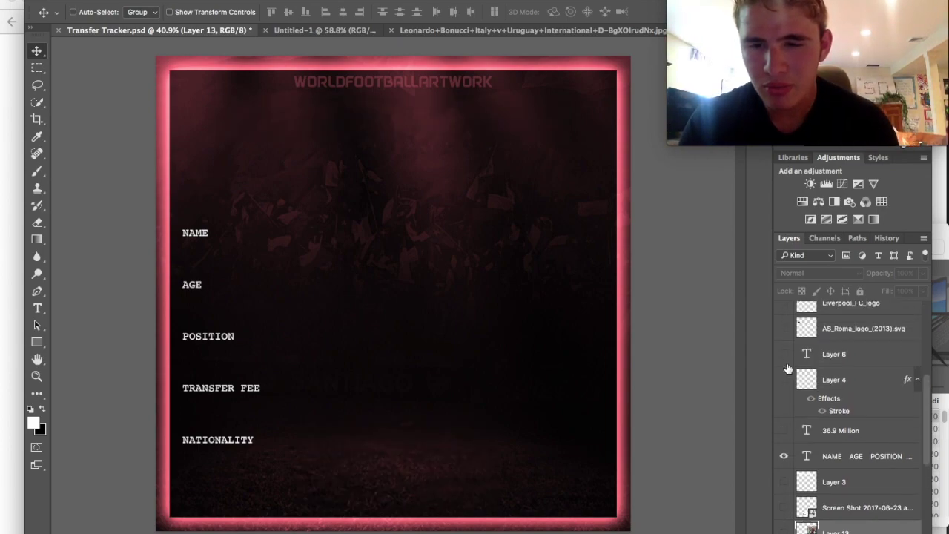
scroll(786, 380, up, 2)
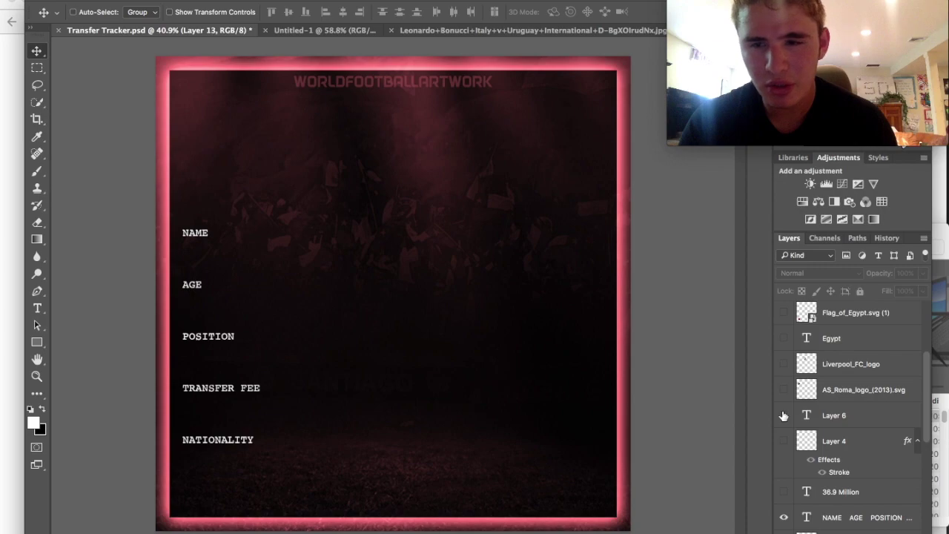
scroll(784, 415, up, 4)
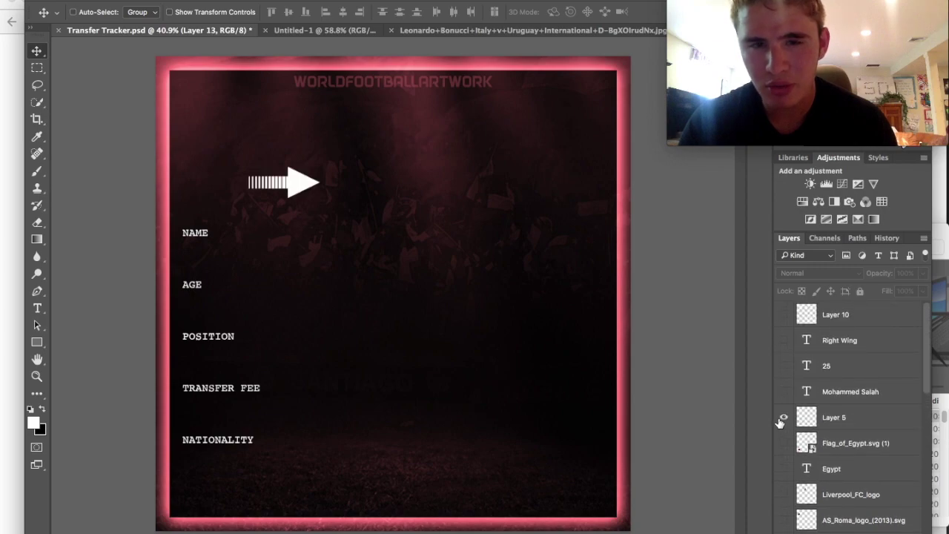
Show the Transfer Tracker title on Layer 10 and the arrow graphic on Layer 5.
click(784, 315)
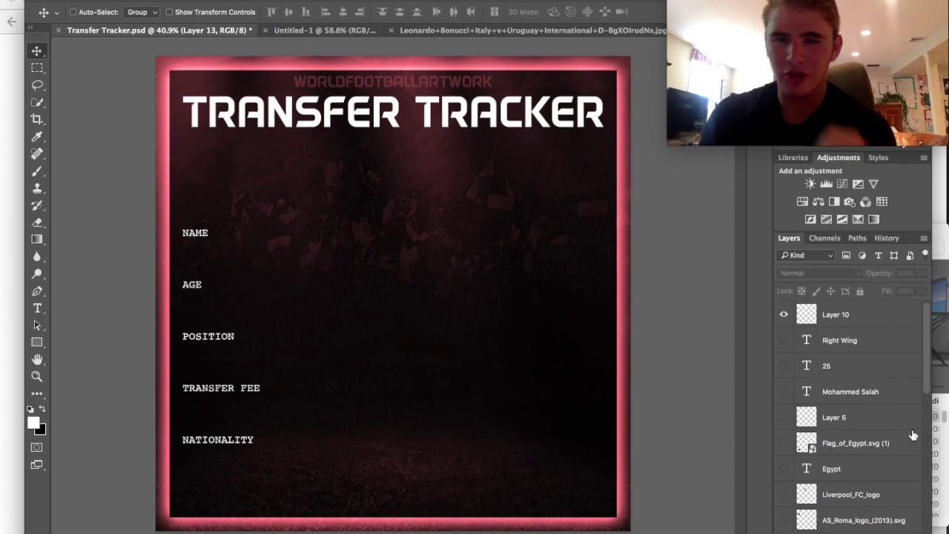
scroll(890, 424, down, 10)
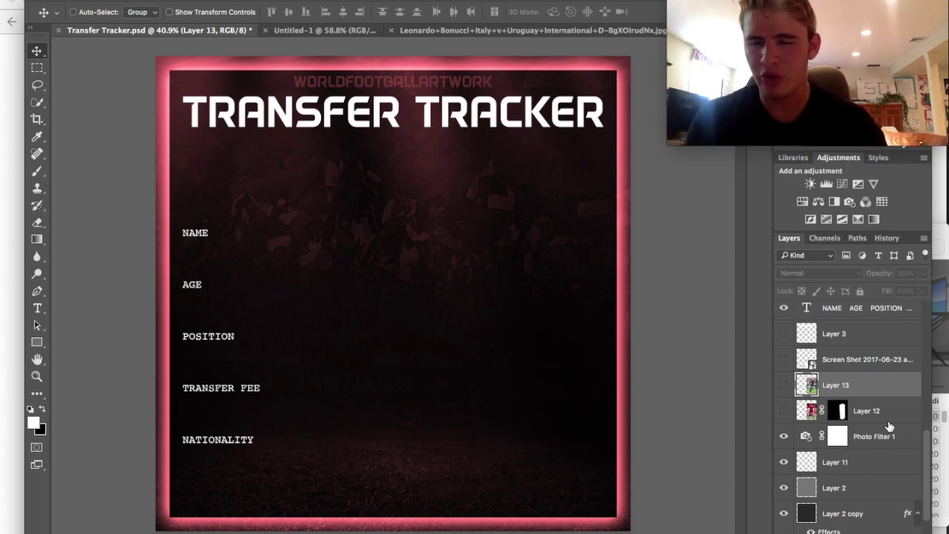
scroll(890, 424, up, 1)
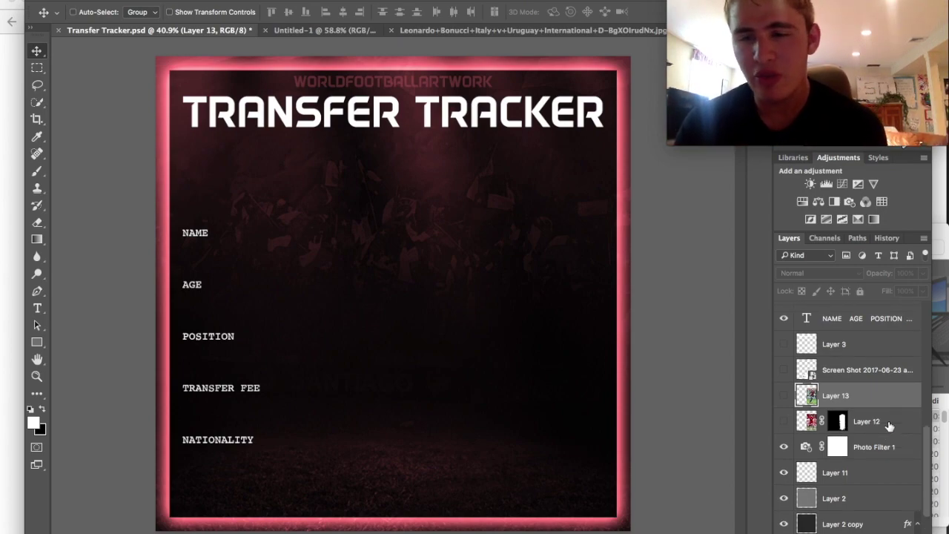
scroll(890, 424, up, 10)
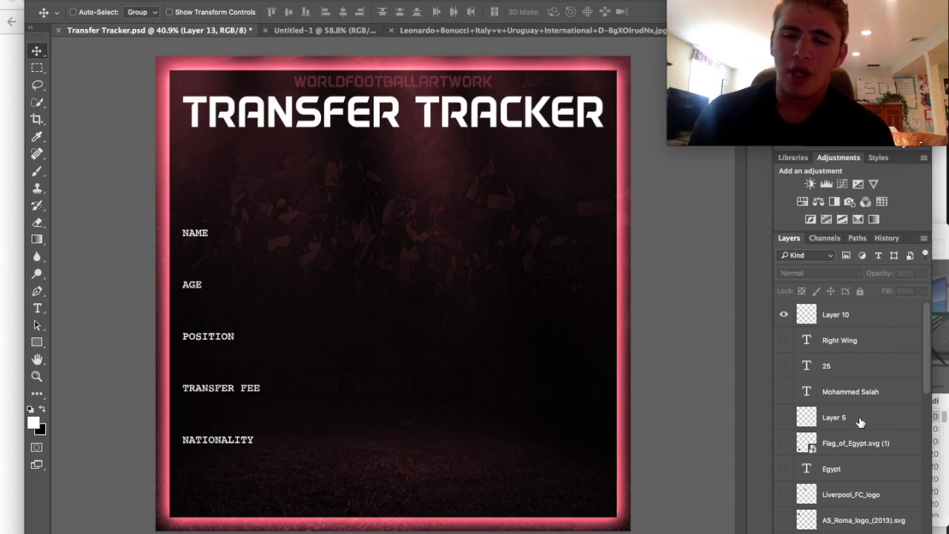
click(784, 418)
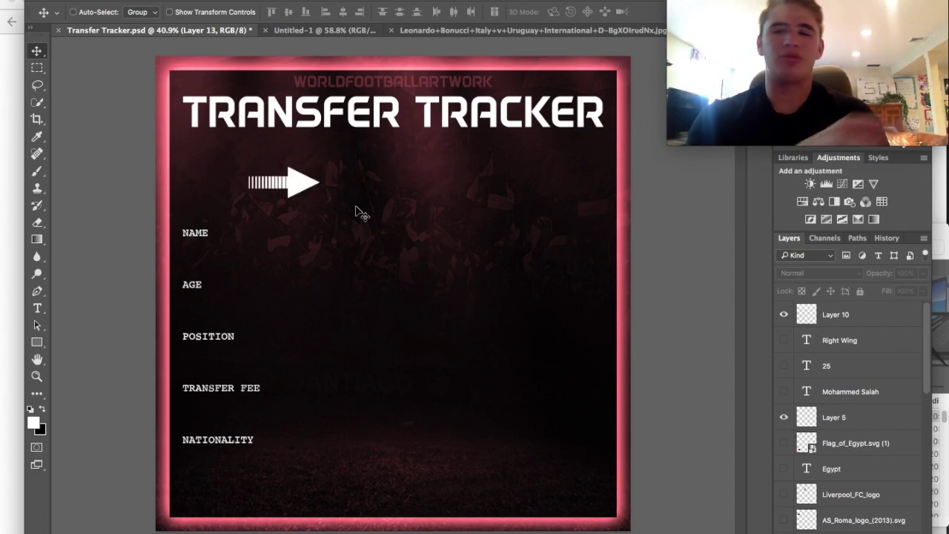
scroll(875, 408, down, 4)
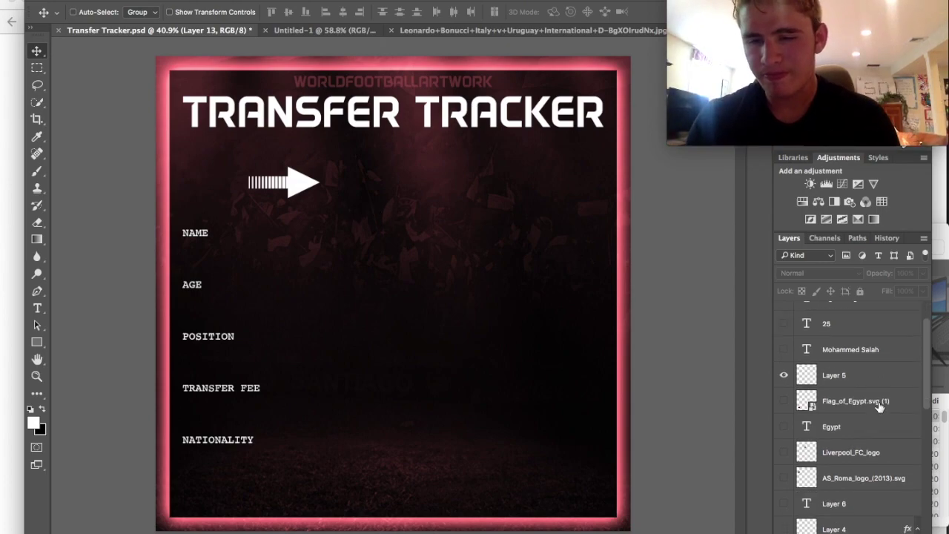
click(783, 392)
click(785, 418)
click(784, 391)
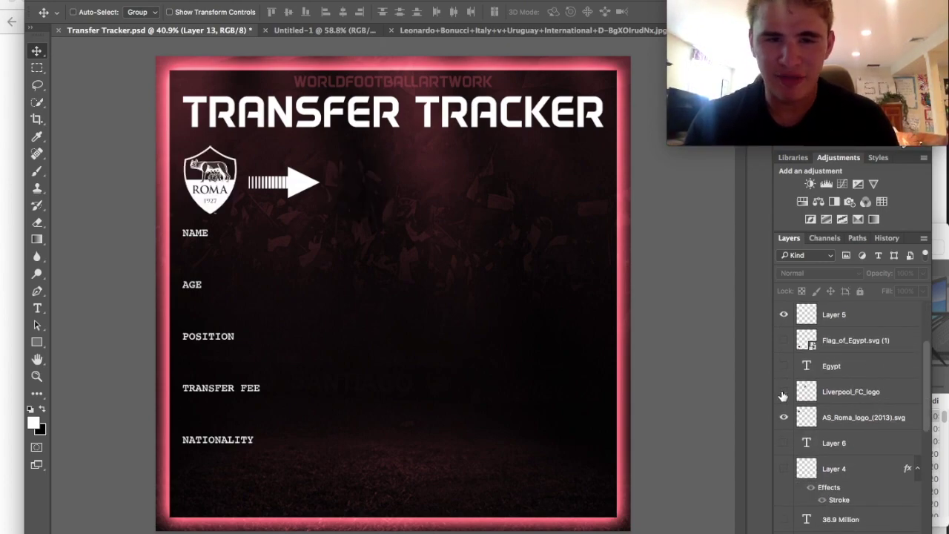
click(785, 418)
Make the player photo on Layer 13 visible again.
scroll(798, 422, down, 5)
scroll(797, 422, up, 2)
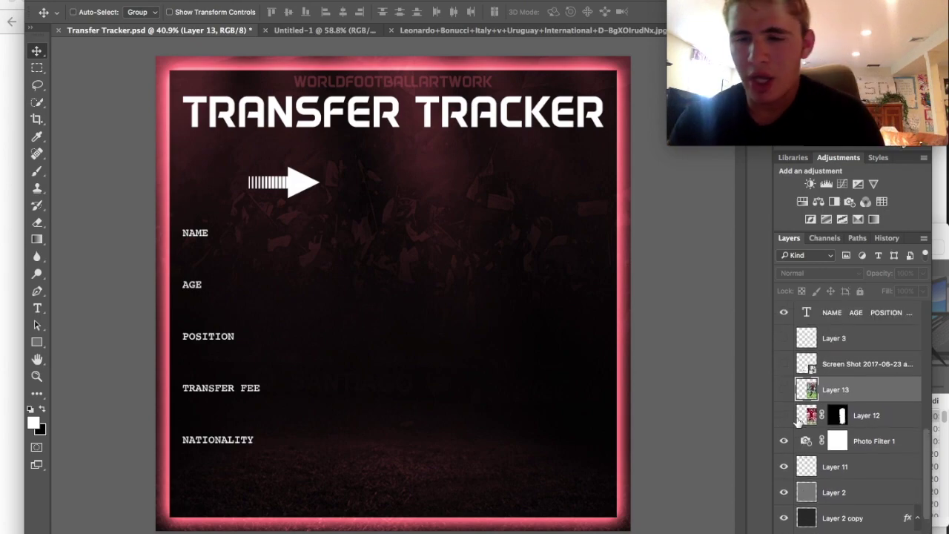
click(783, 390)
click(783, 391)
click(783, 391)
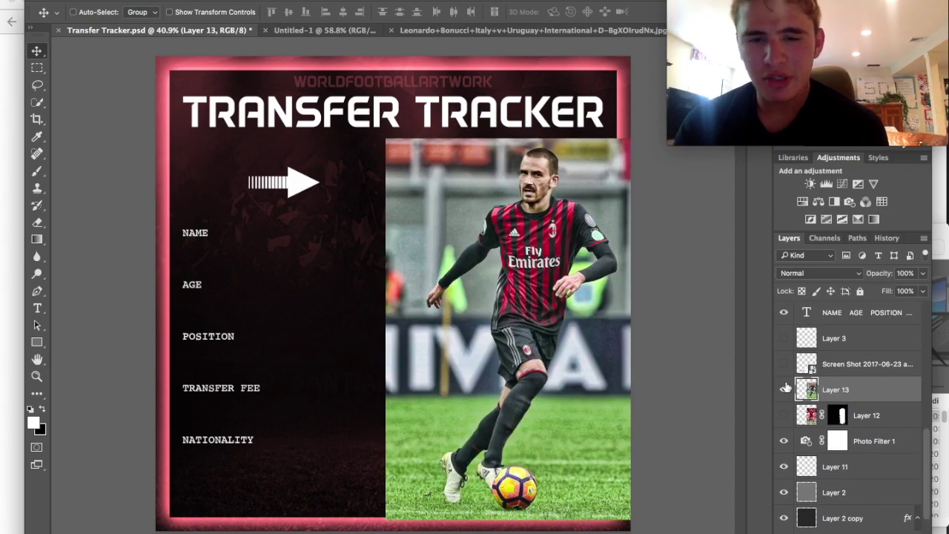
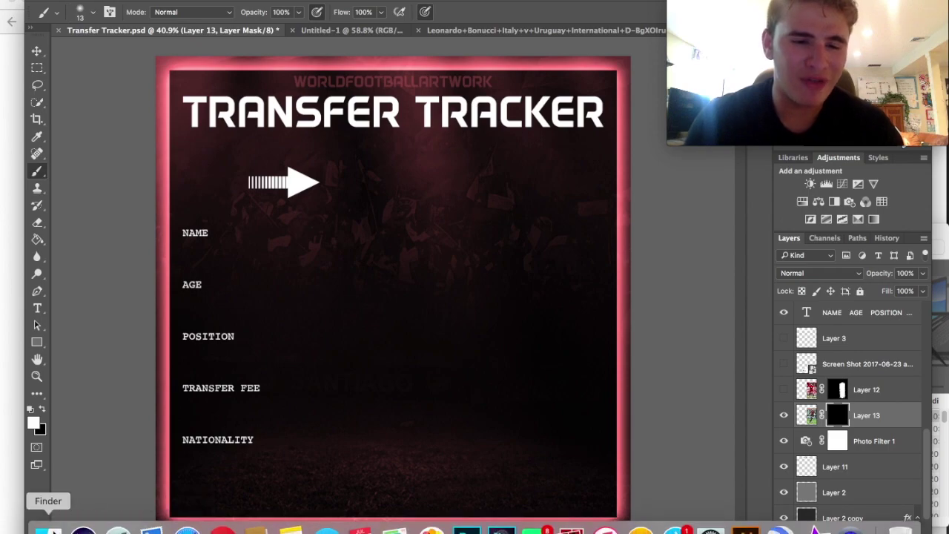
In Finder, search the computer for ".abr" and load the brush file SpoonGraphics-DryBrush-Set 2.abr into Photoshop.
click(849, 248)
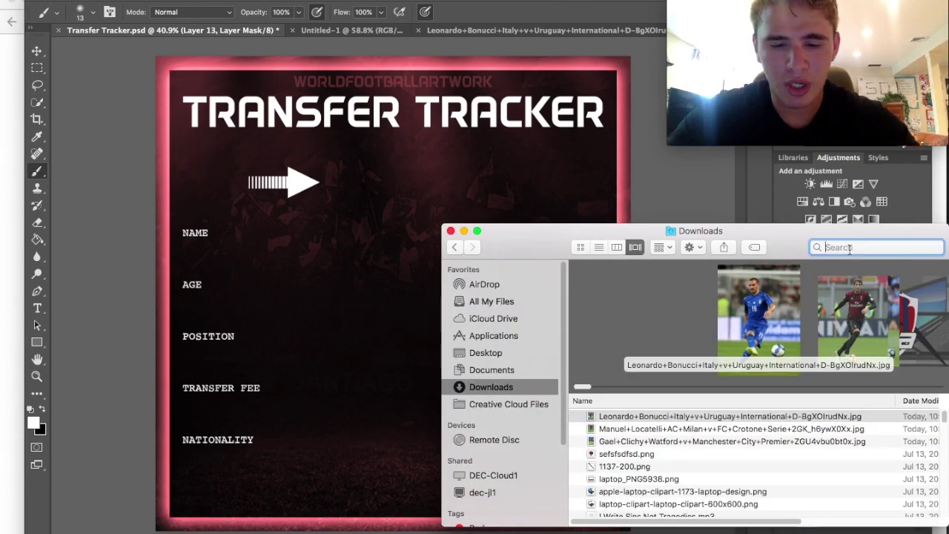
text(.abr)
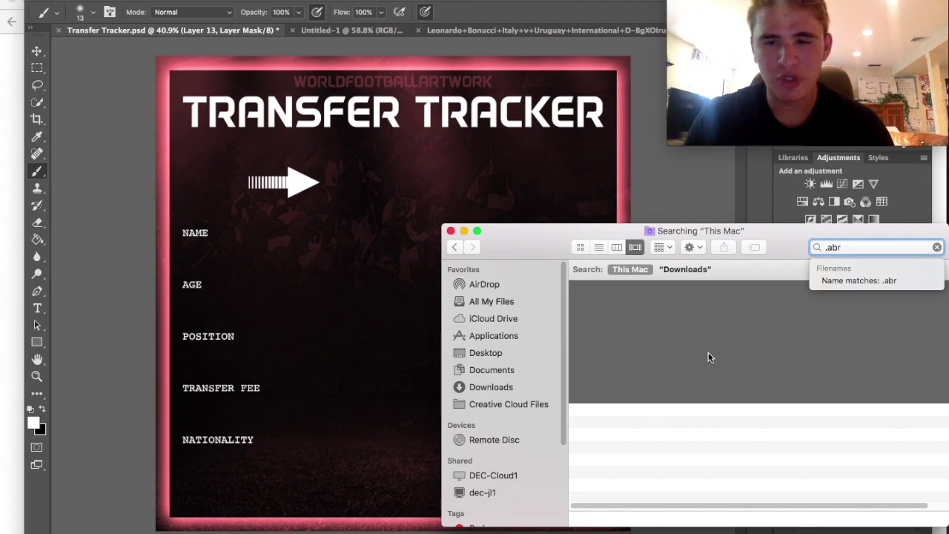
click(538, 391)
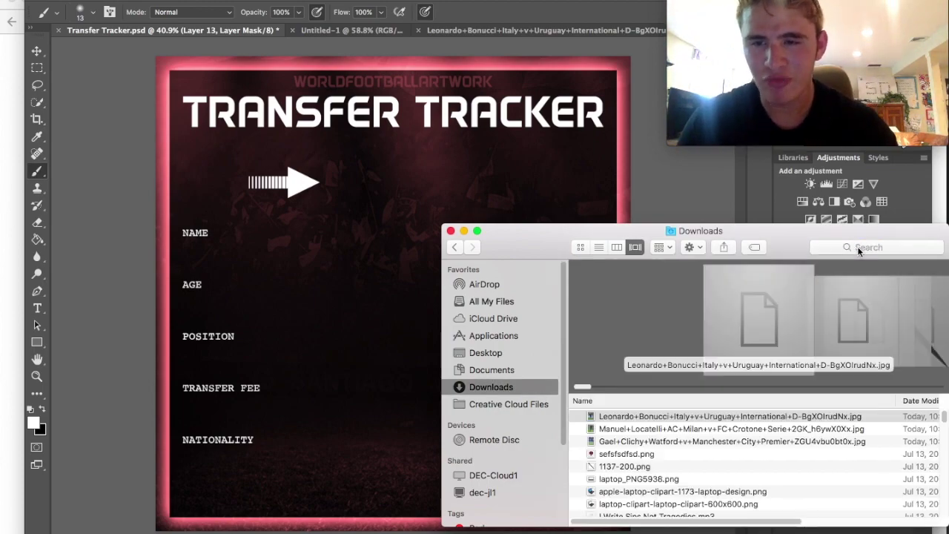
click(857, 246)
text(.abr)
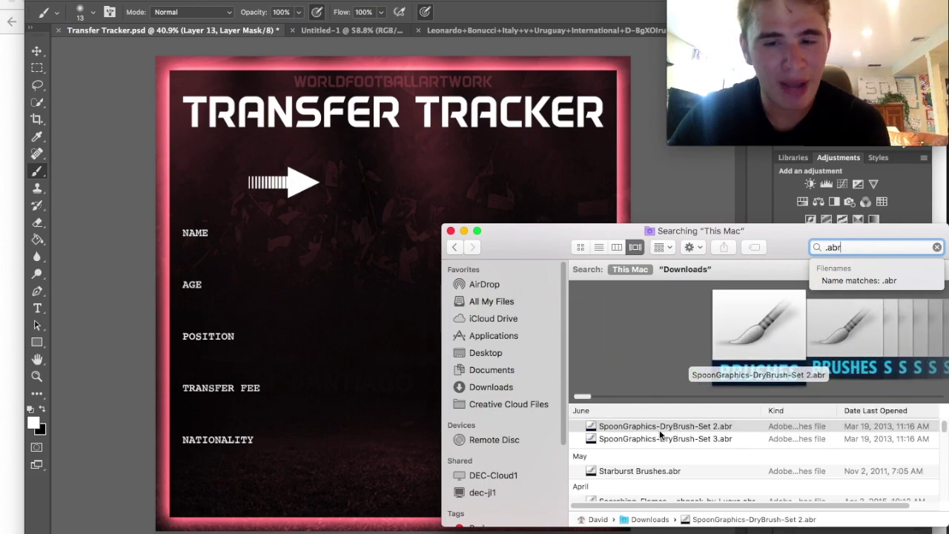
double_click(656, 426)
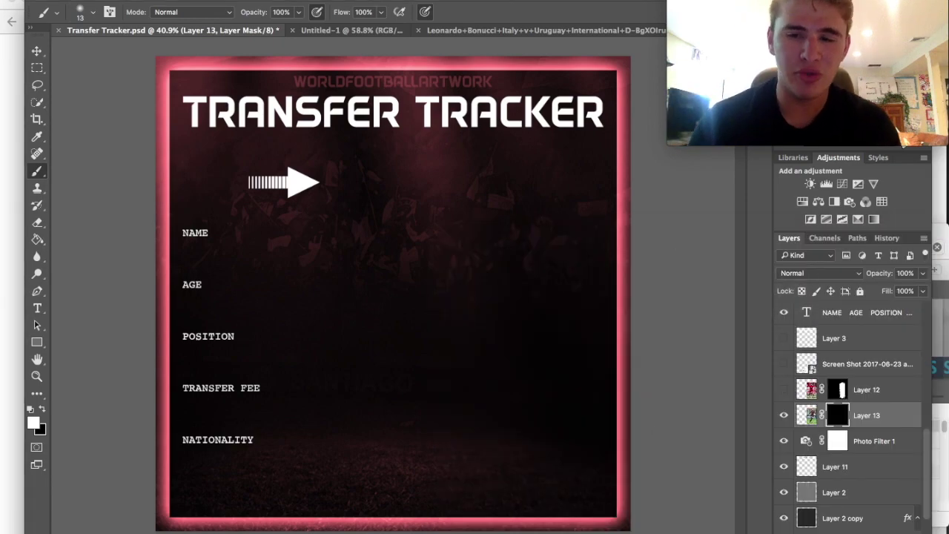
Choose the 1695 px dry brush tip for the Brush tool and rotate it to a vertical angle.
click(88, 16)
drag(184, 145, 187, 332)
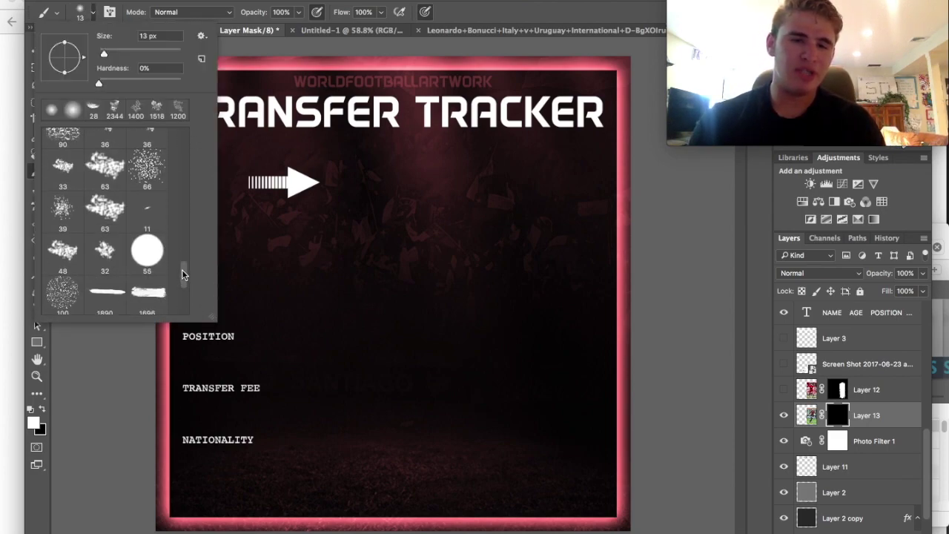
scroll(184, 299, down, 4)
click(105, 219)
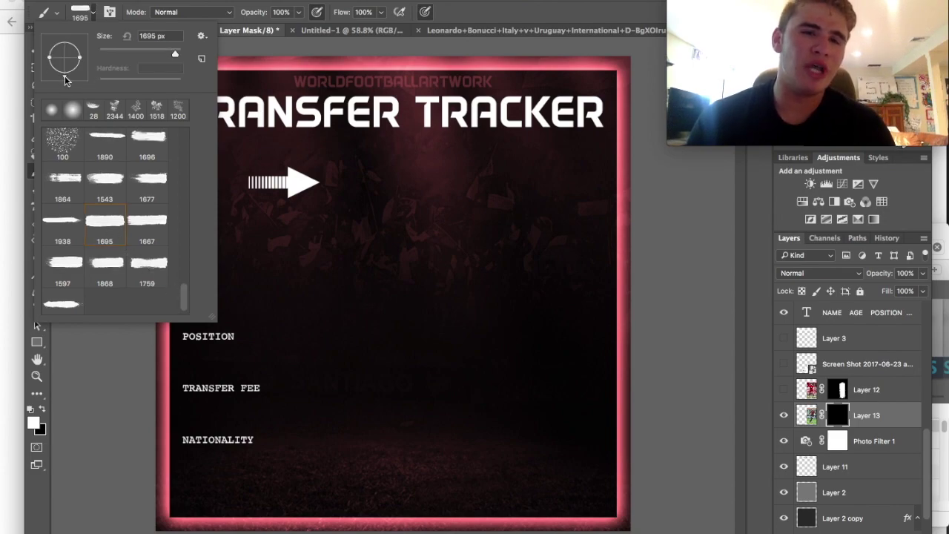
key(Return)
Reduce the brush size to 1300 px and paint white on Layer 13's mask to reveal the player in a rough vertical strip.
key(bracketleft)
key(bracketleft)
key(bracketleft)
key(bracketleft)
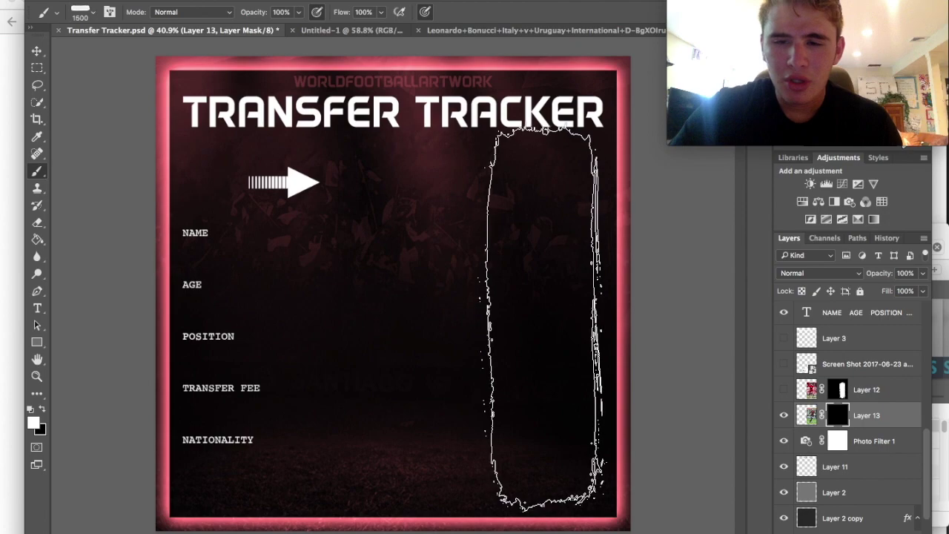
click(538, 324)
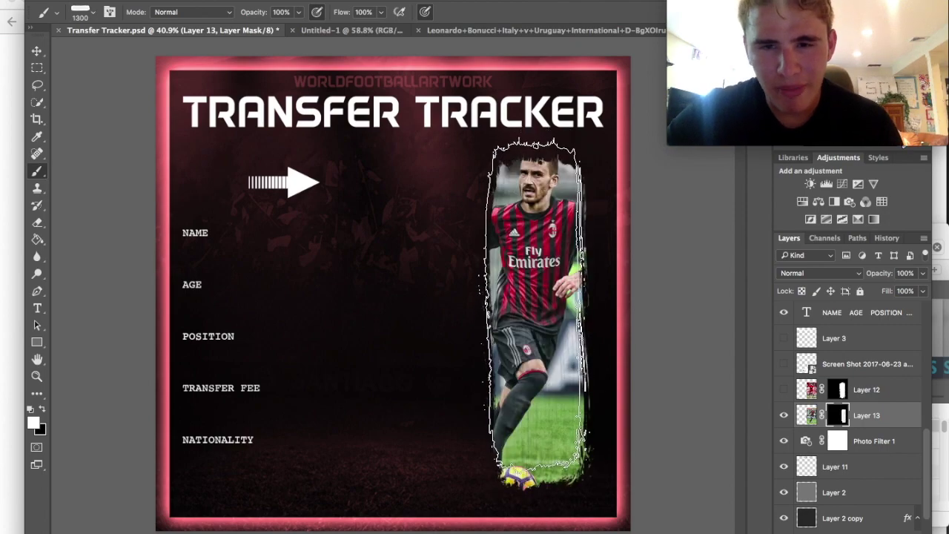
click(533, 319)
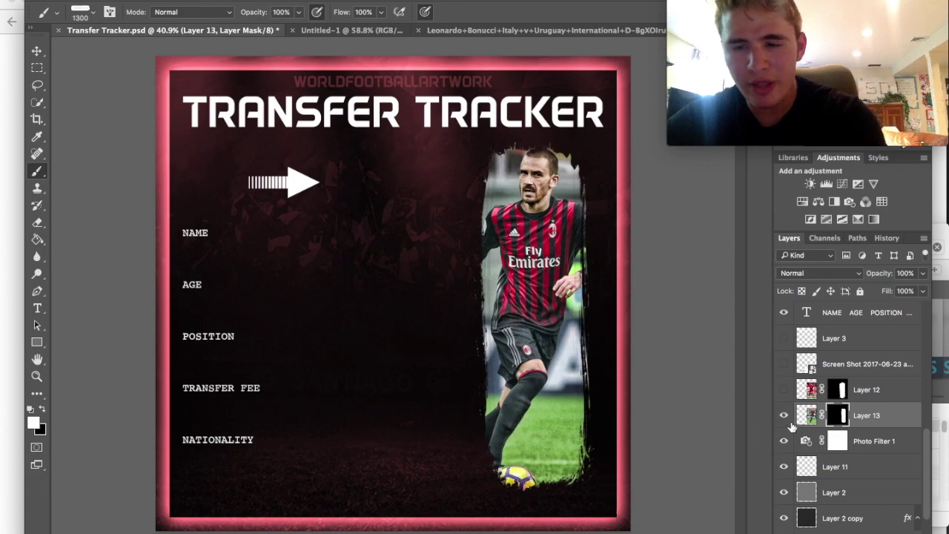
Widen the revealed player strip by painting white on Layer 13's mask with the 1543 px dry brush tip at a vertical angle.
click(811, 415)
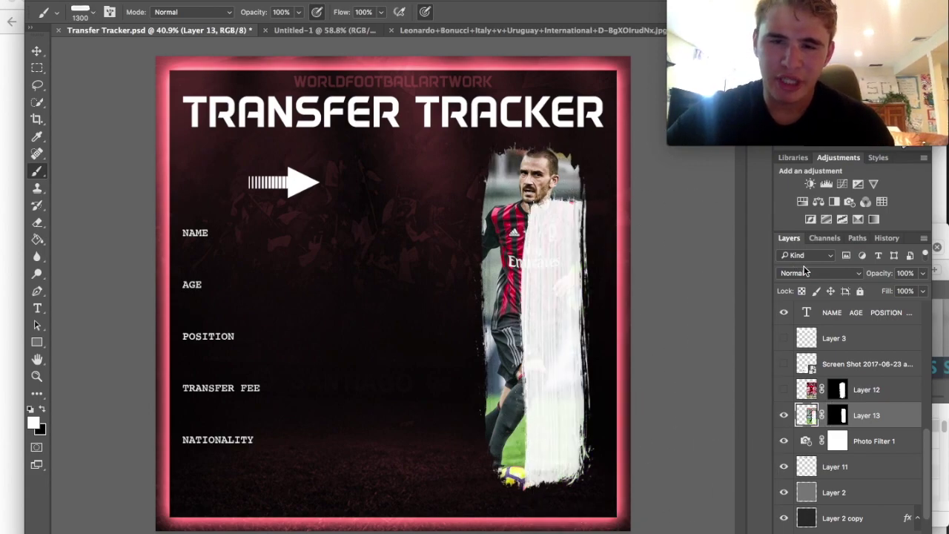
click(837, 415)
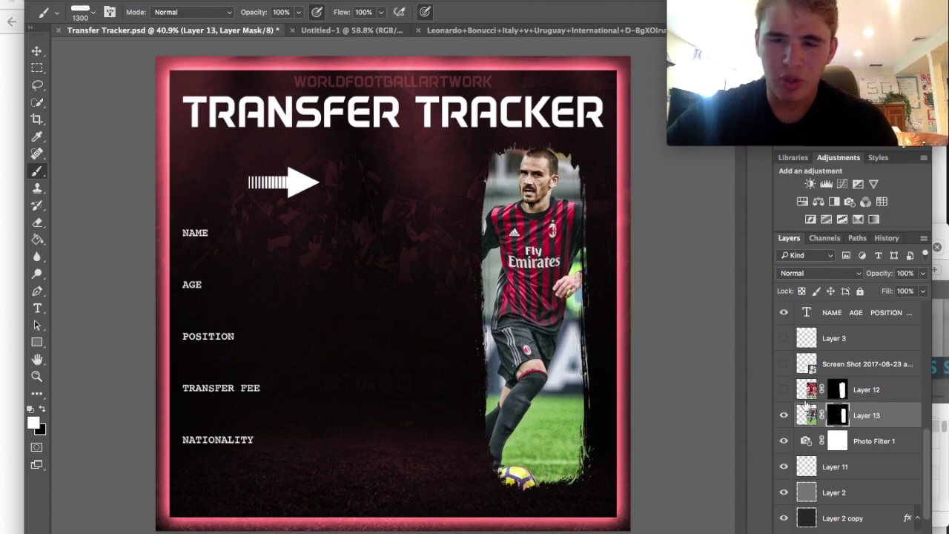
click(87, 15)
click(94, 190)
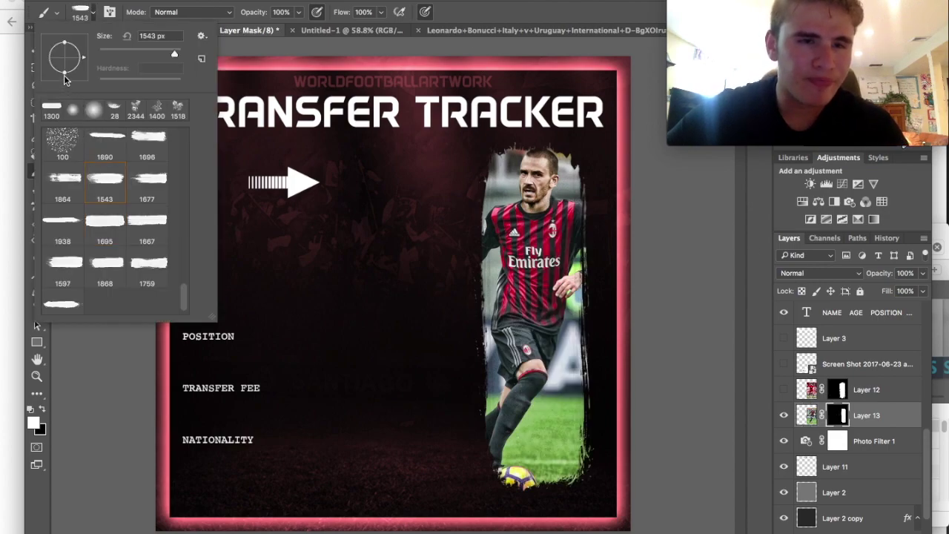
click(186, 26)
mouse_move(537, 148)
mouse_down()
mouse_move(530, 519)
mouse_move(530, 134)
mouse_up()
mouse_move(528, 319)
mouse_down()
mouse_move(521, 289)
mouse_move(667, 297)
mouse_move(579, 200)
mouse_move(579, 338)
mouse_move(540, 337)
mouse_move(537, 260)
mouse_up()
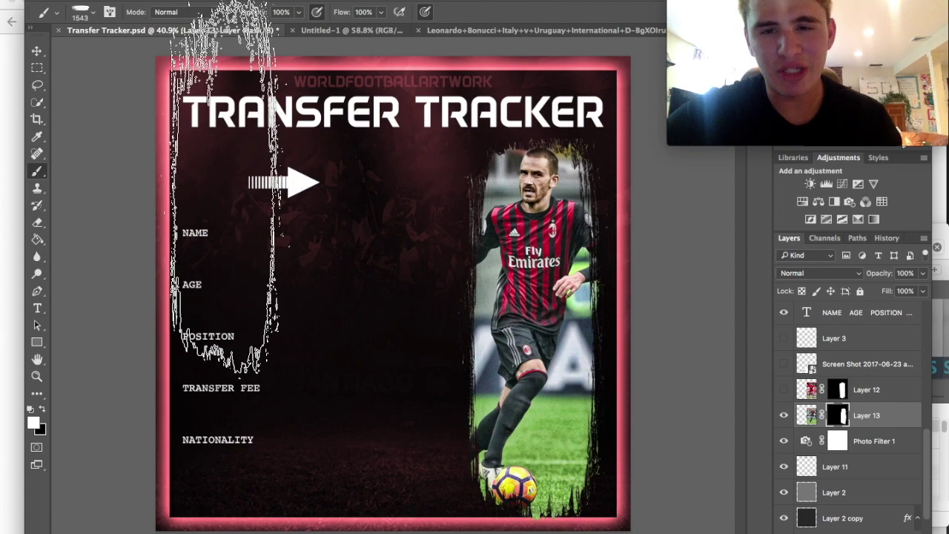
Preview the hidden Layer 3 by switching its visibility on and off.
scroll(200, 260, up, 2)
scroll(851, 422, up, 3)
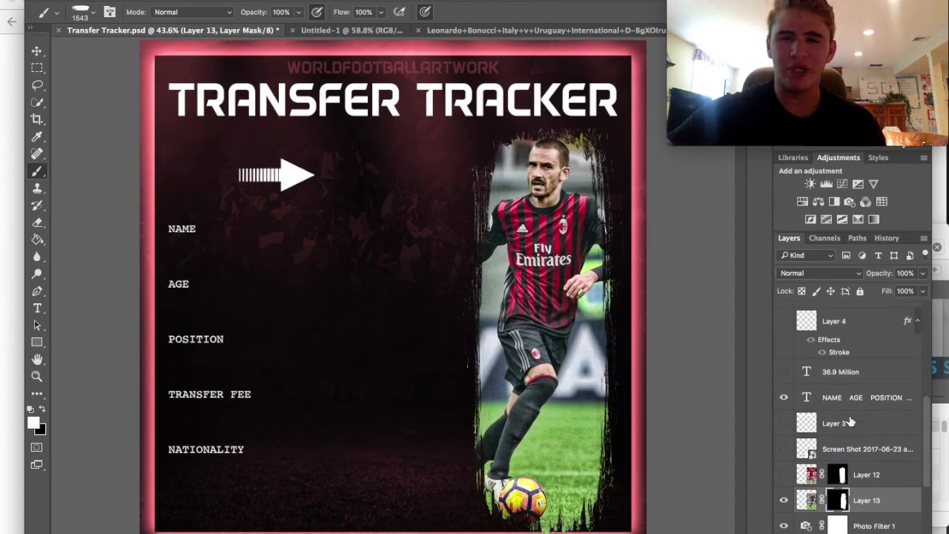
scroll(851, 421, up, 3)
scroll(841, 415, down, 4)
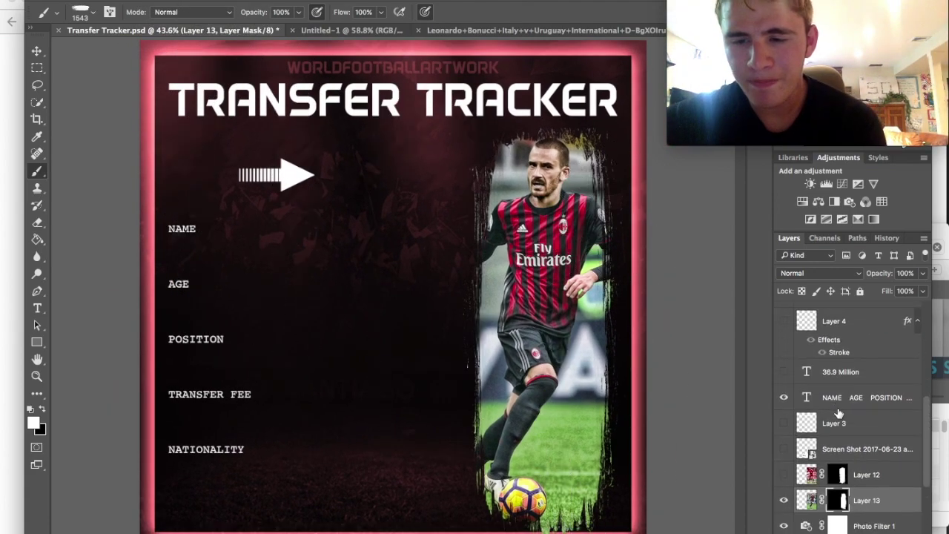
click(784, 430)
click(783, 430)
click(782, 432)
click(782, 431)
Make the text layers Right Wing, 25, Mohammed Salah and Egypt visible.
scroll(784, 429, up, 3)
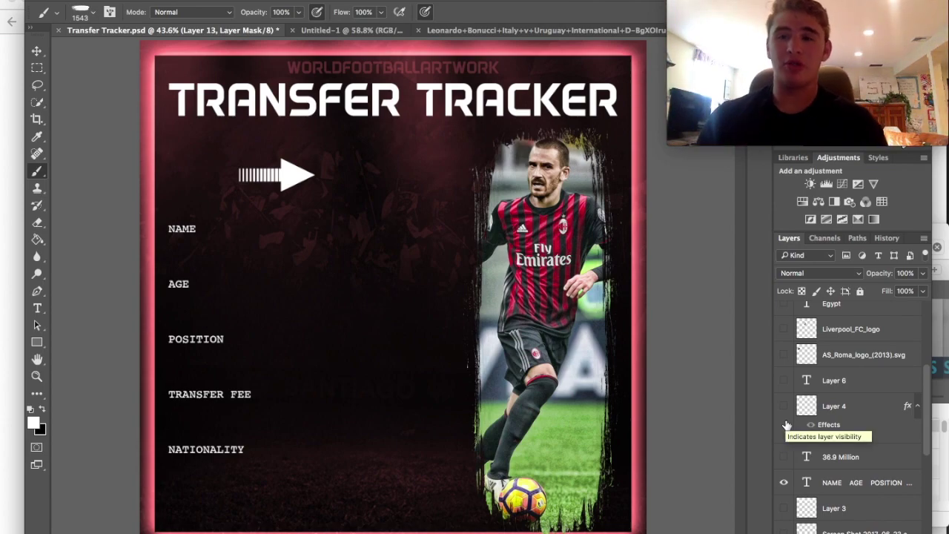
scroll(786, 425, up, 3)
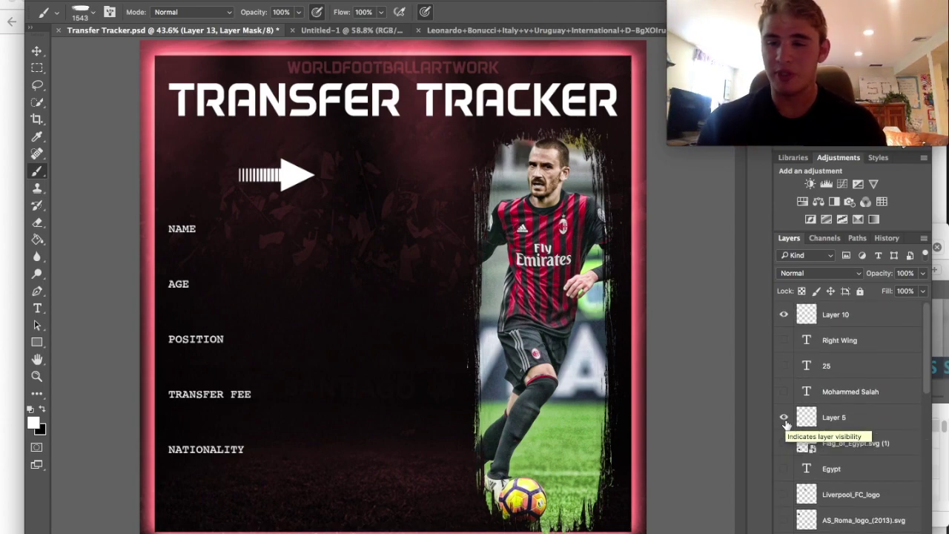
click(784, 340)
click(784, 366)
click(784, 391)
scroll(803, 441, down, 3)
click(783, 398)
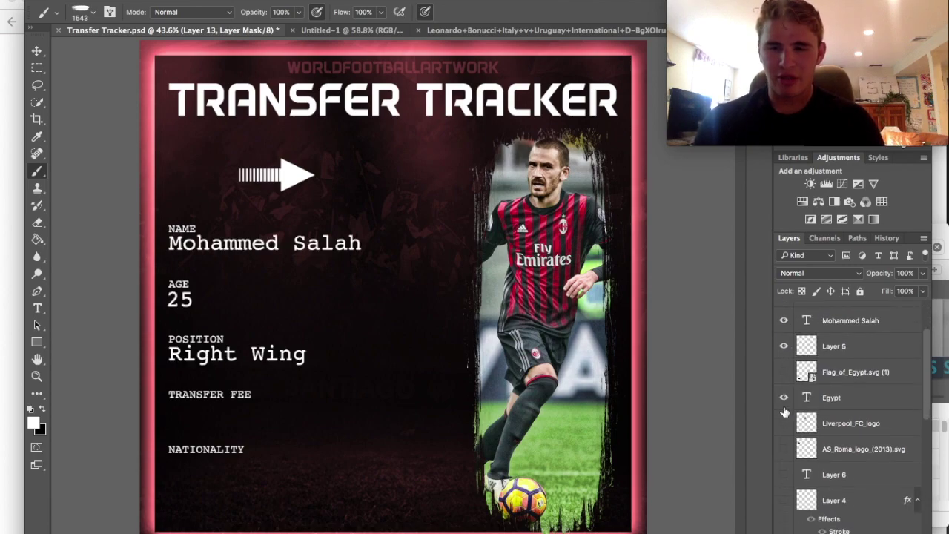
Make the 36.9 Million text layer and the pound sign on Layer 4 visible.
scroll(785, 412, down, 4)
scroll(784, 412, down, 1)
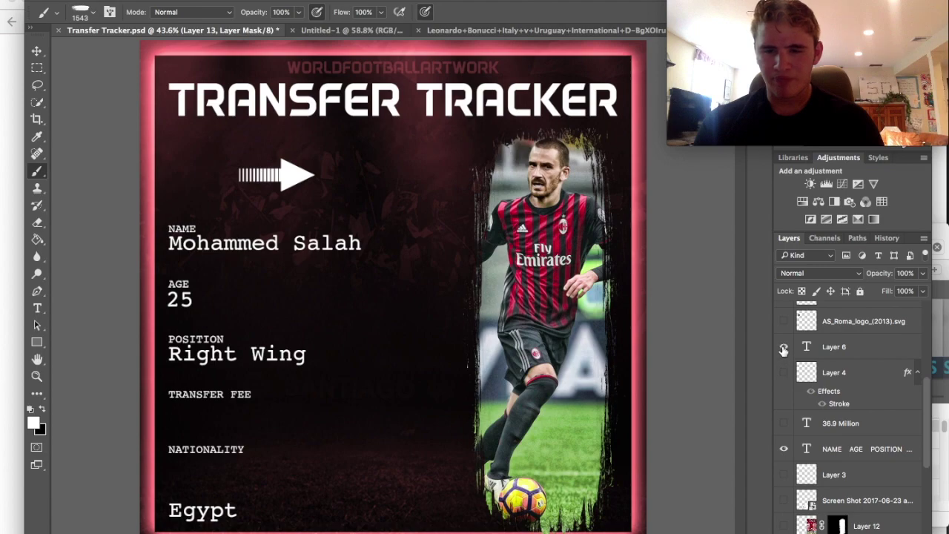
click(784, 423)
scroll(784, 421, down, 8)
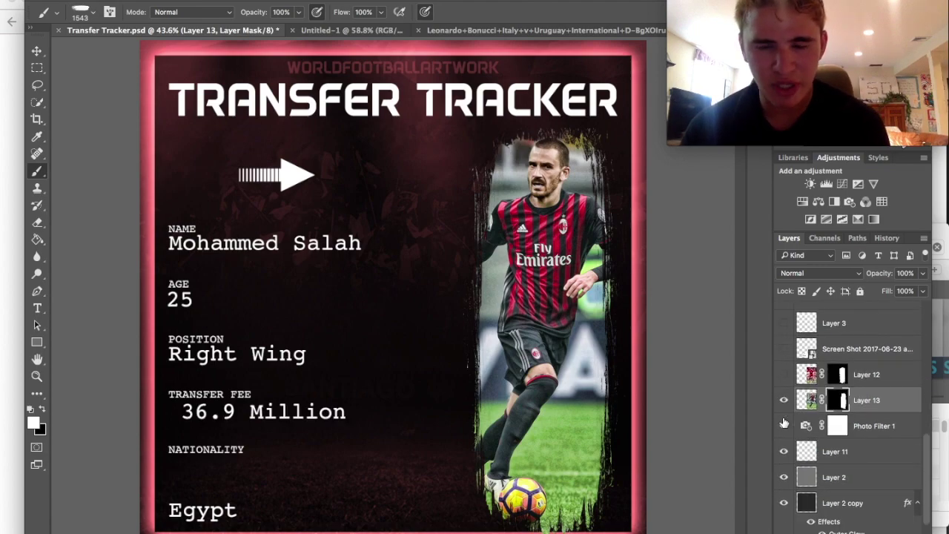
scroll(783, 422, up, 7)
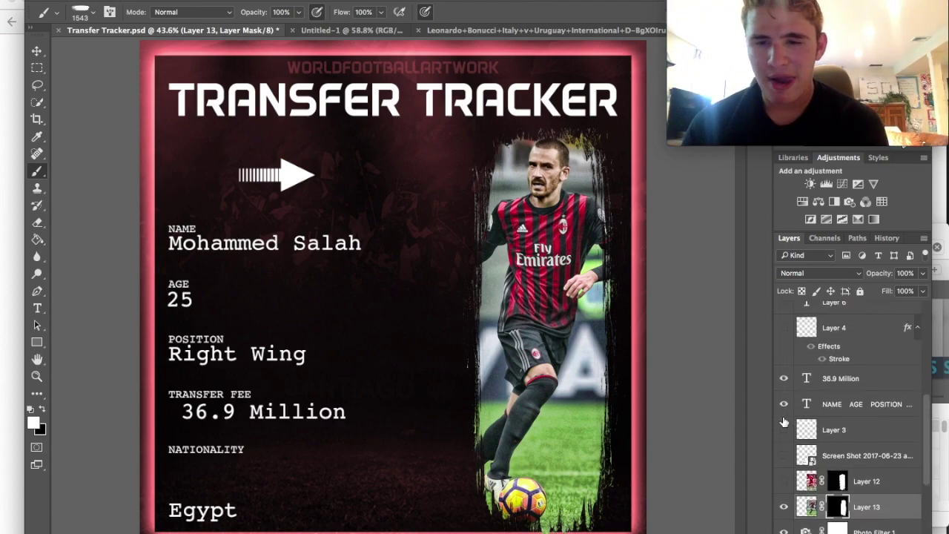
scroll(789, 398, up, 4)
click(784, 408)
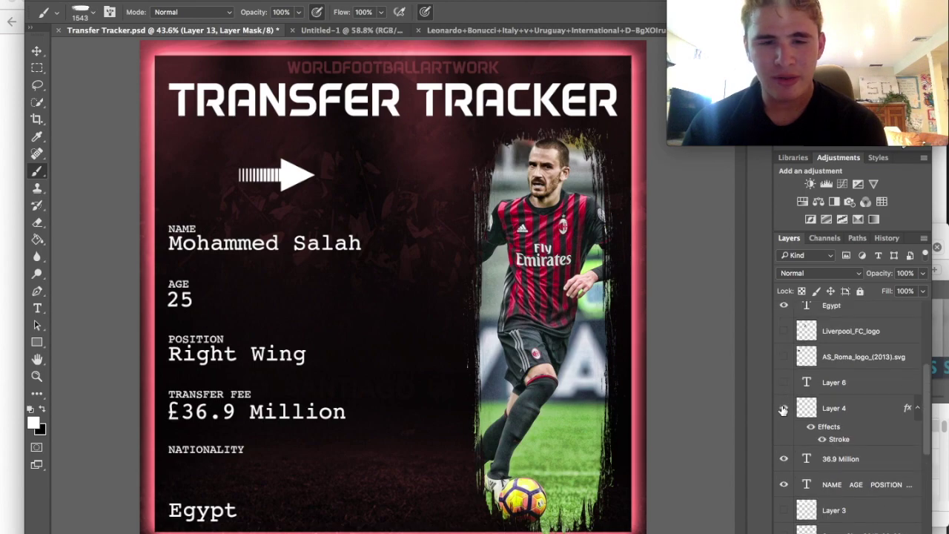
click(783, 409)
click(784, 409)
Make the Egyptian flag layer and the Liverpool and AS Roma logo layers visible.
scroll(783, 411, up, 8)
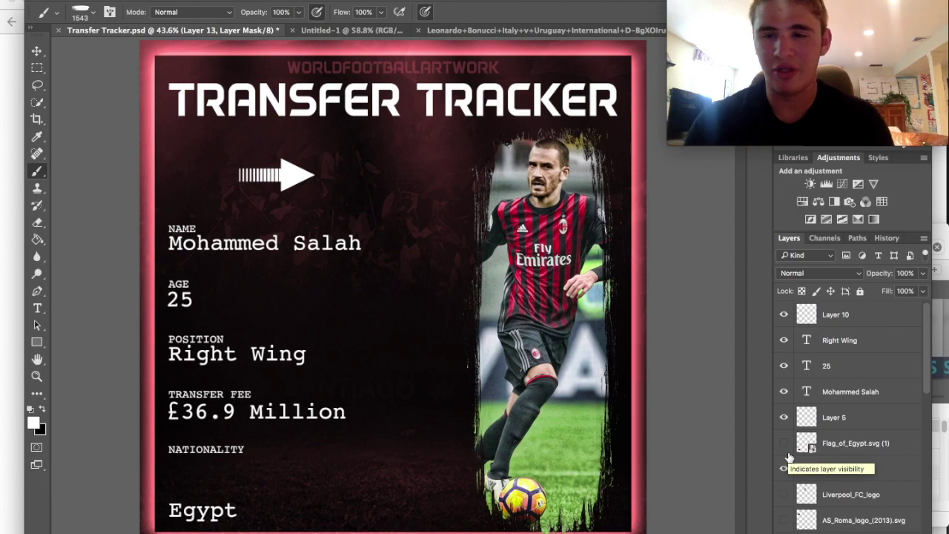
click(784, 443)
scroll(783, 448, down, 2)
scroll(783, 448, down, 1)
scroll(783, 449, down, 4)
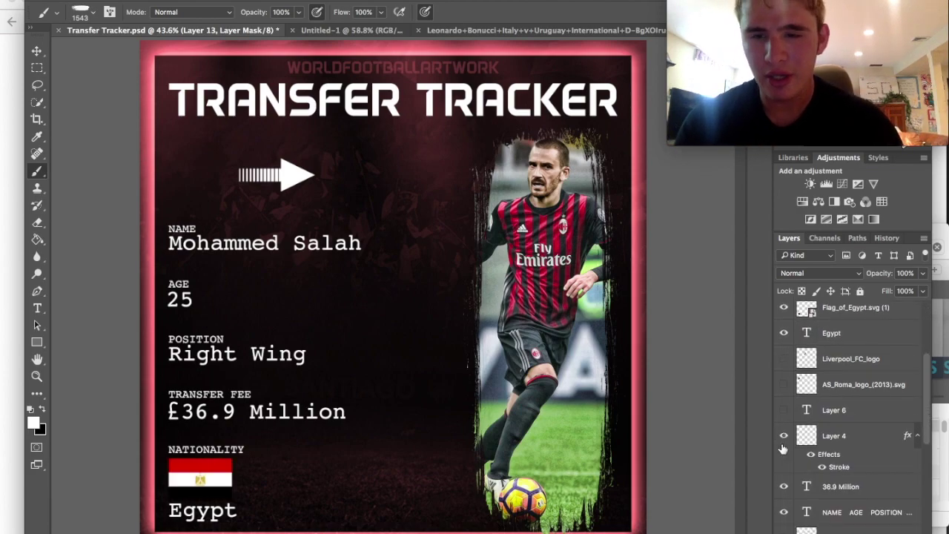
scroll(791, 373, up, 1)
click(784, 337)
click(784, 362)
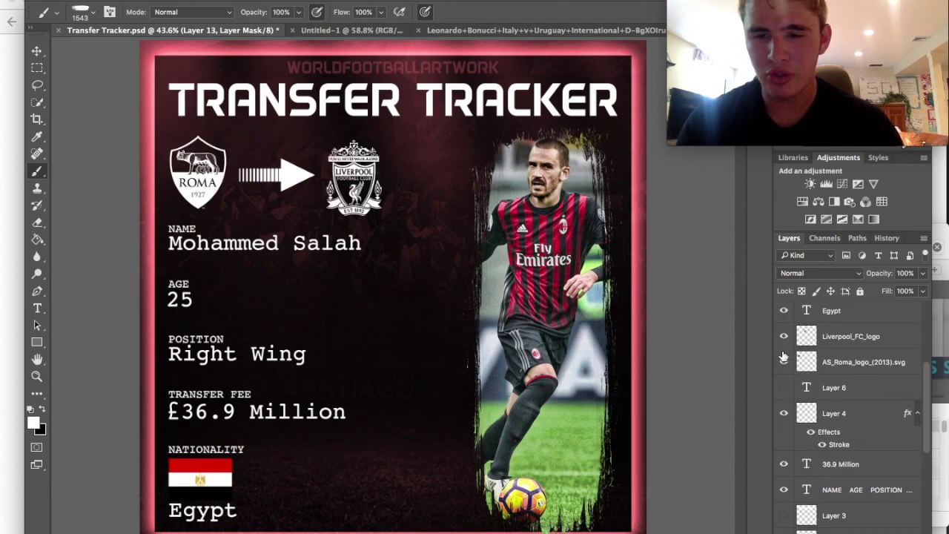
Make the Screen Shot 2017-06-23 layer with the club tweet visible.
scroll(786, 397, down, 1)
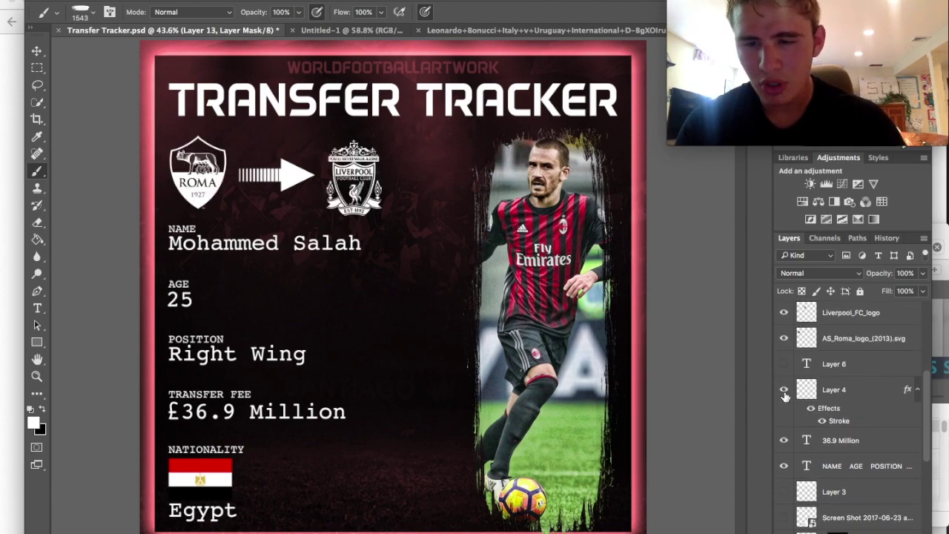
scroll(785, 397, down, 3)
click(785, 432)
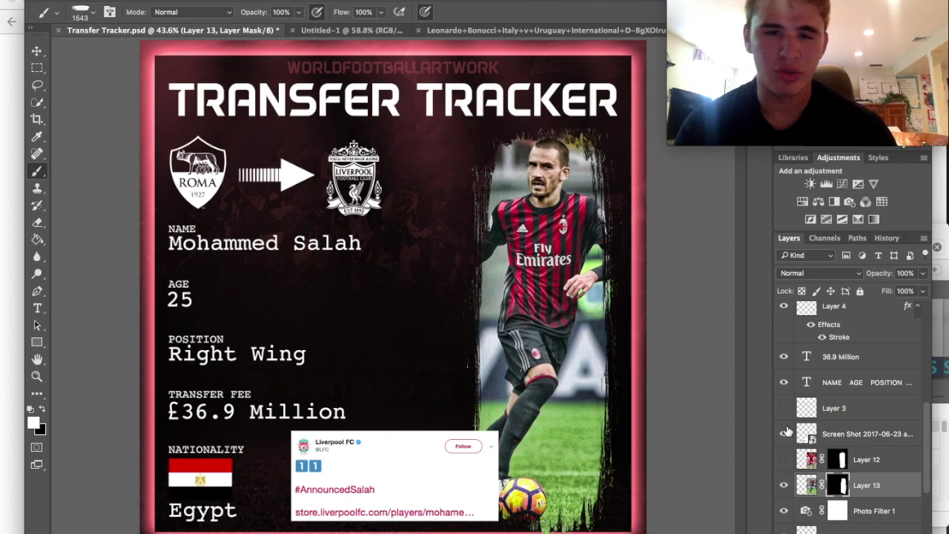
scroll(834, 337, up, 3)
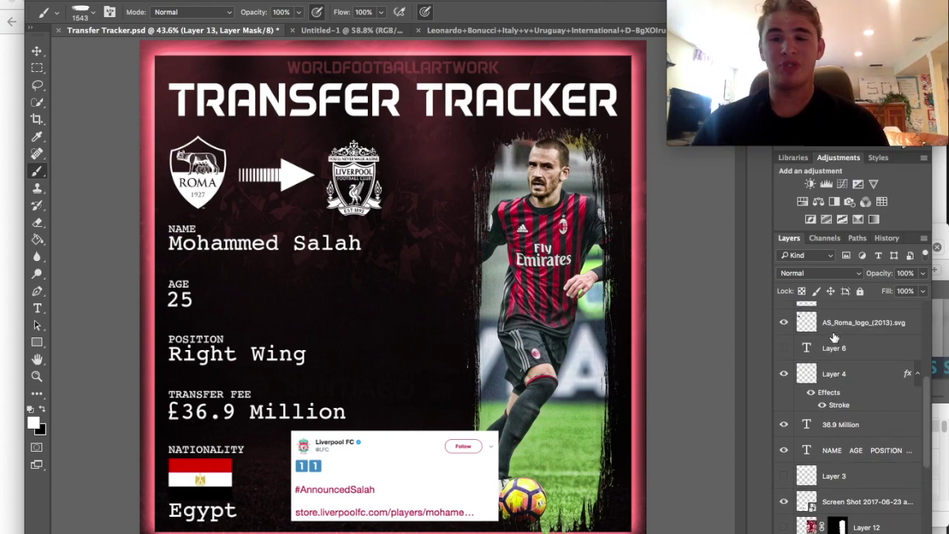
Switch to Google Chrome, search Google for "leonardo bonucci" and copy his name from the results page.
scroll(834, 337, up, 8)
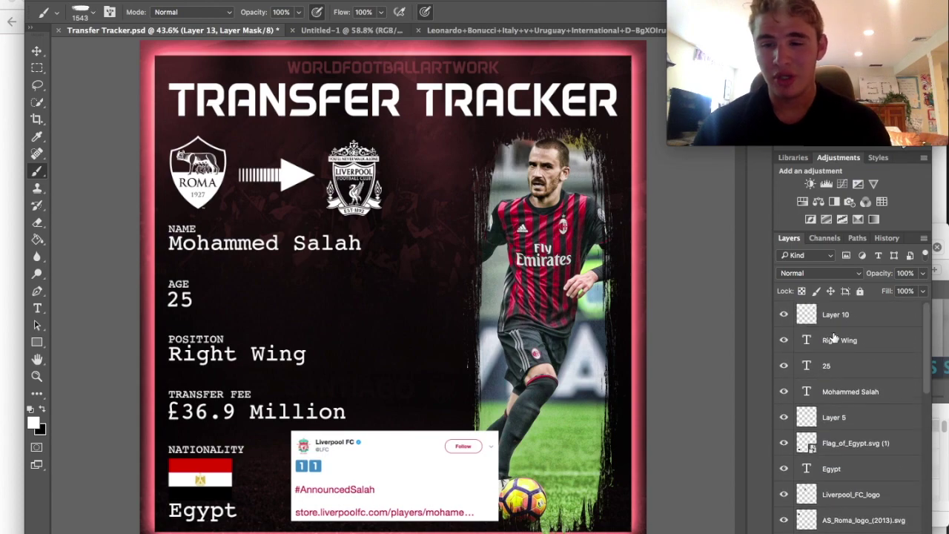
click(838, 393)
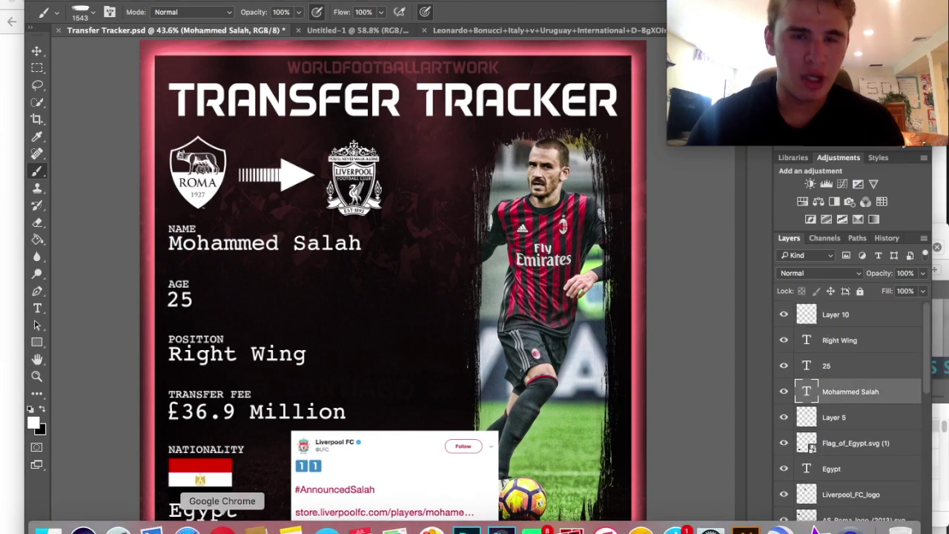
click(222, 528)
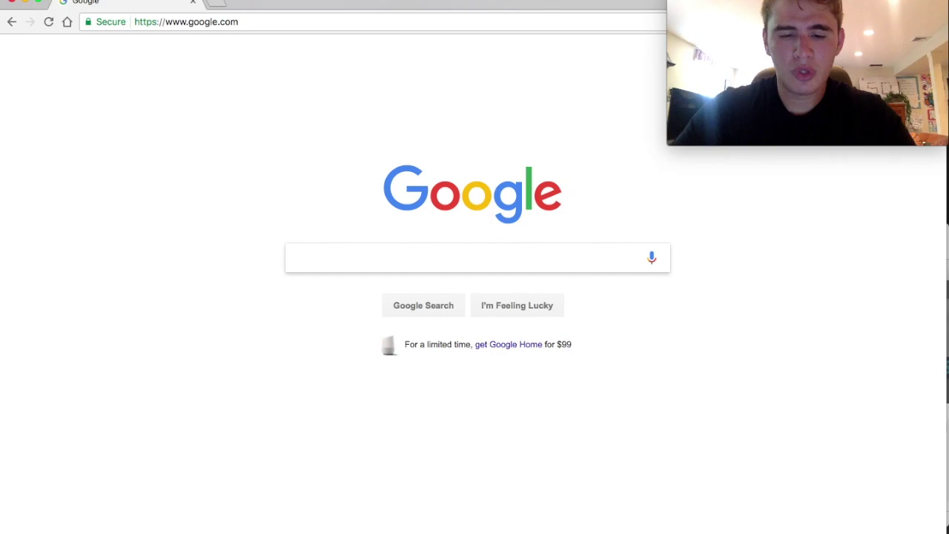
text(leonardo bon)
text(acci)
key(BackSpace)
key(BackSpace)
key(BackSpace)
key(BackSpace)
text(ucci)
key(Return)
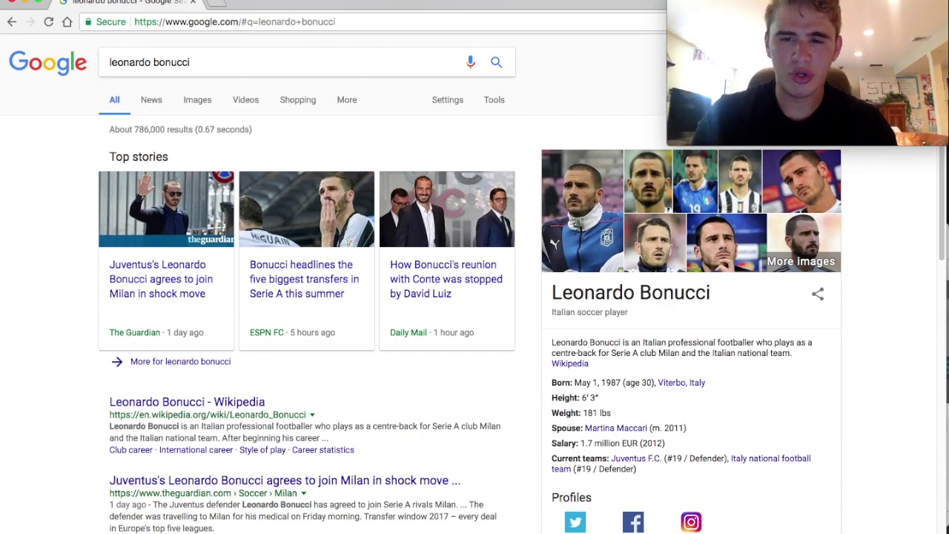
drag(718, 295, 545, 295)
key(super+c)
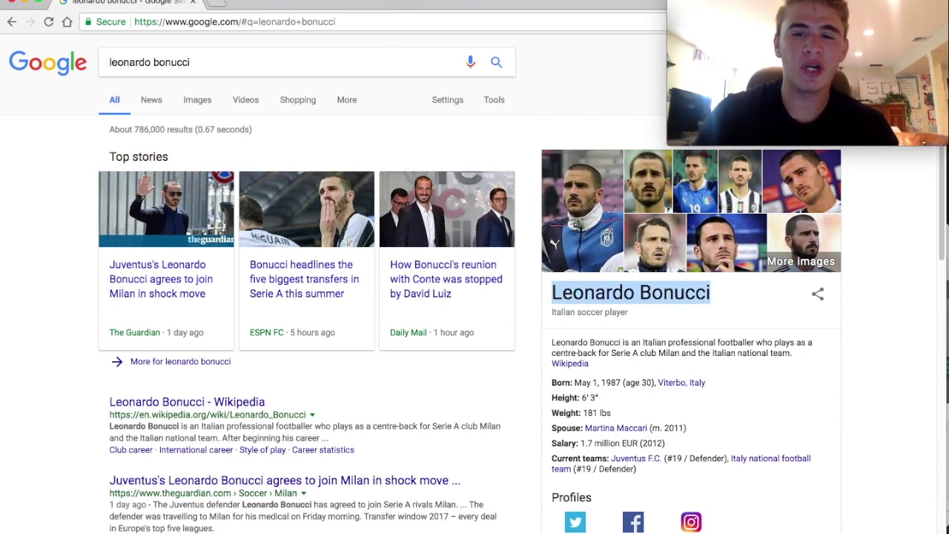
Back in Photoshop, replace the text Mohammed Salah under NAME with the copied name Leonardo Bonucci.
mouse_move(630, 528)
click(466, 529)
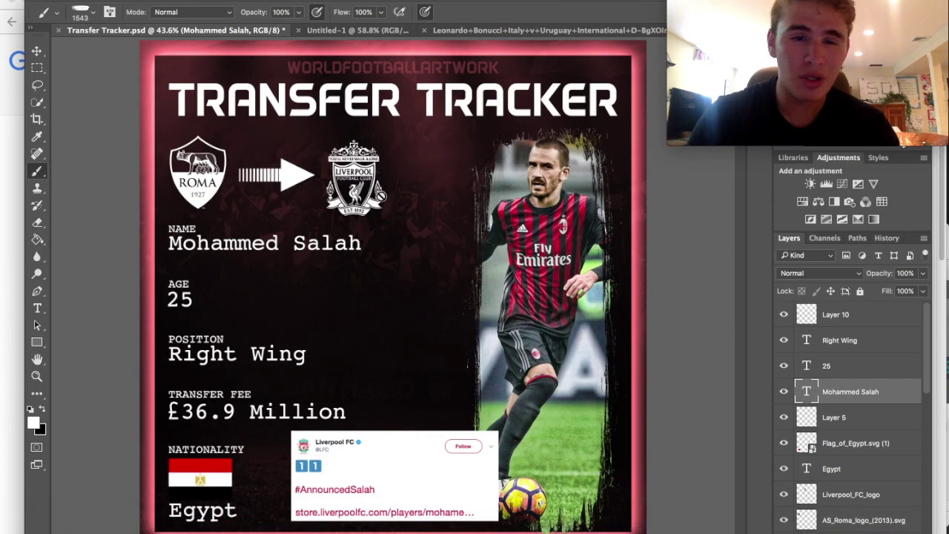
click(38, 308)
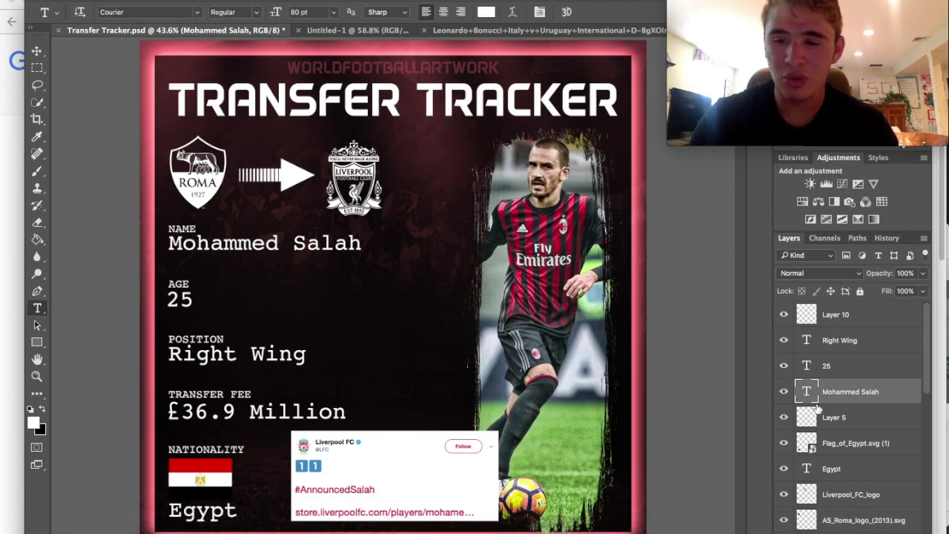
click(308, 261)
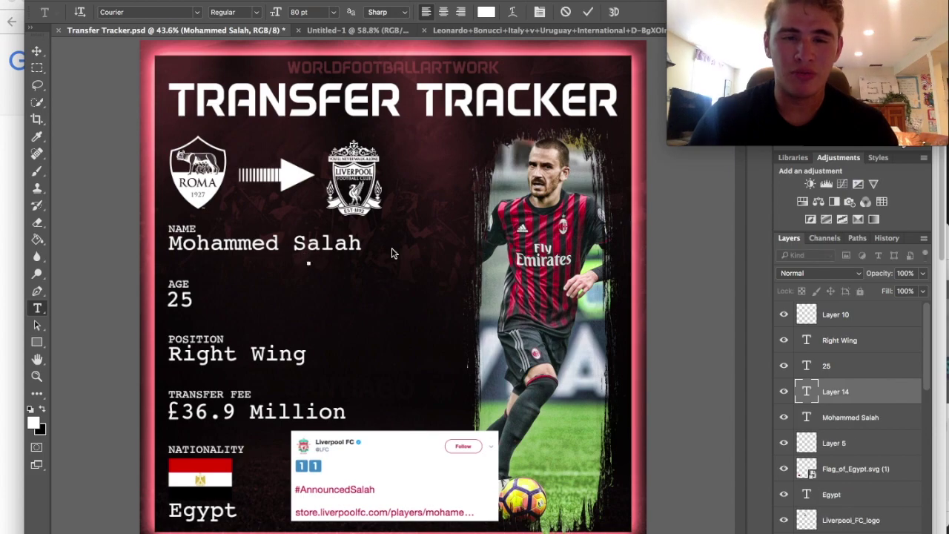
click(820, 387)
click(336, 250)
key(super+a)
key(BackSpace)
key(super+v)
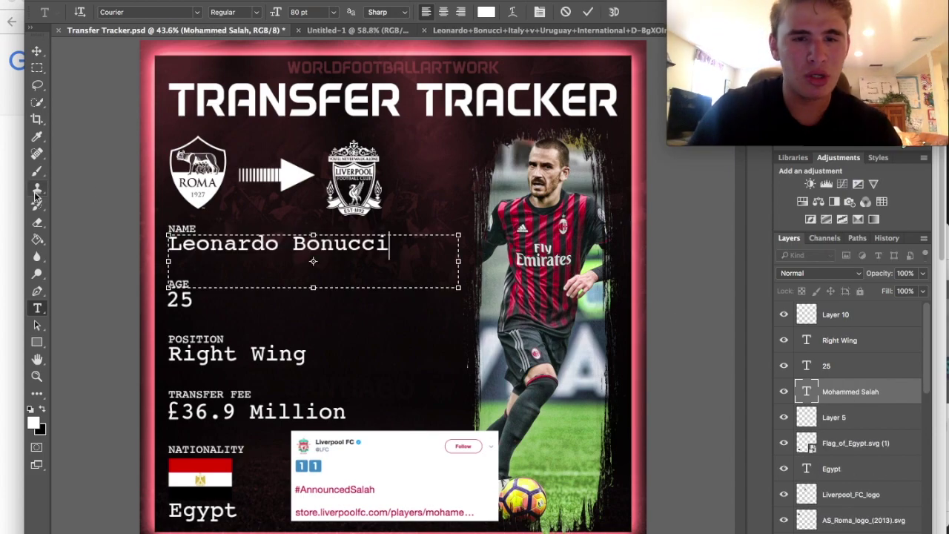
click(38, 49)
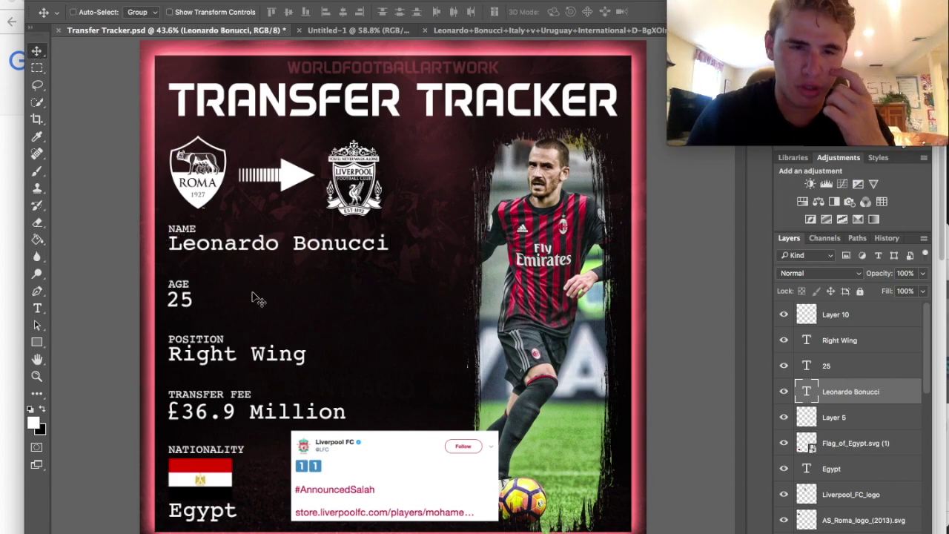
Look up Bonucci's age on the Chrome results page and change the AGE text in Photoshop to 30.
click(221, 528)
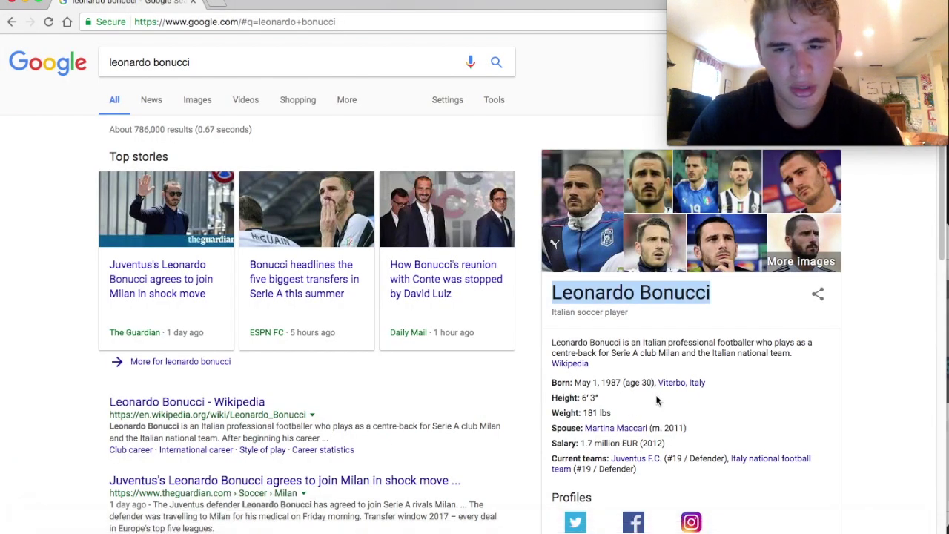
click(456, 523)
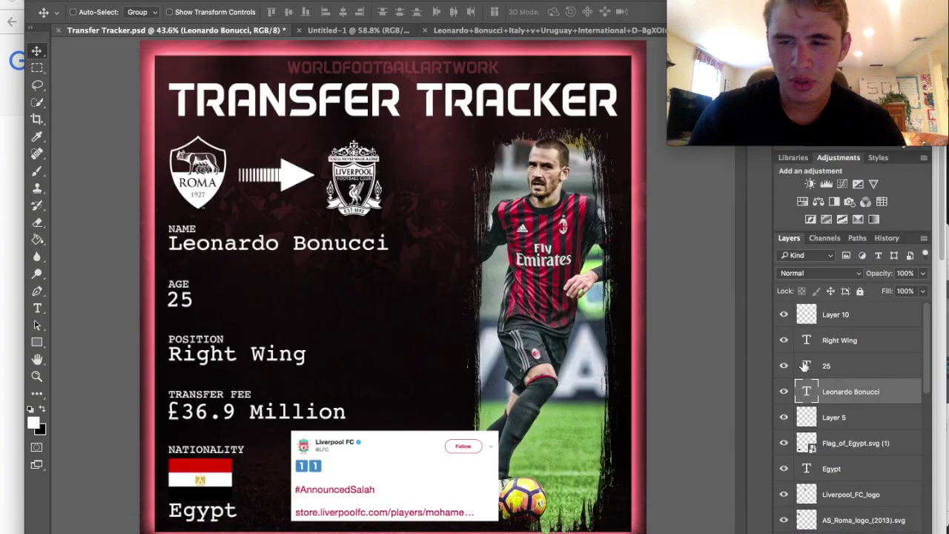
click(840, 372)
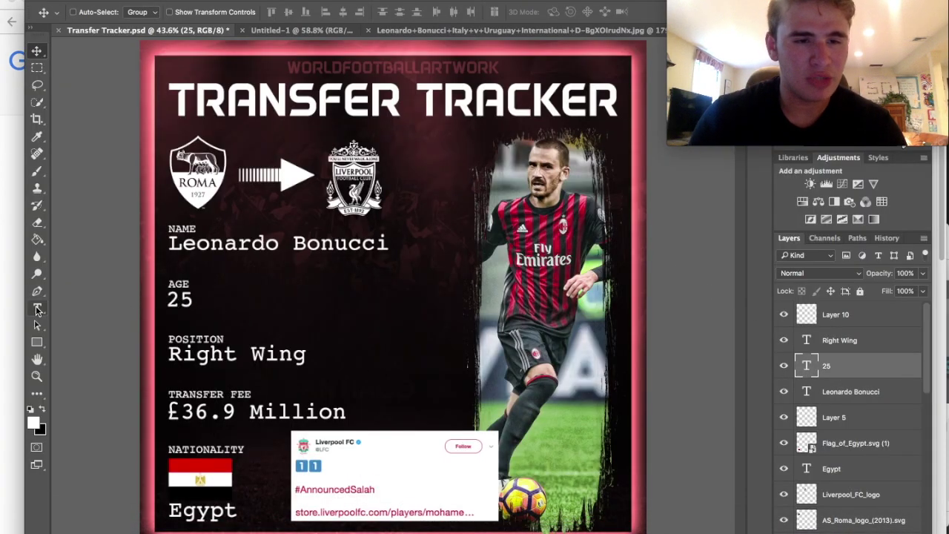
click(37, 308)
click(179, 297)
key(ctrl+a)
text(30)
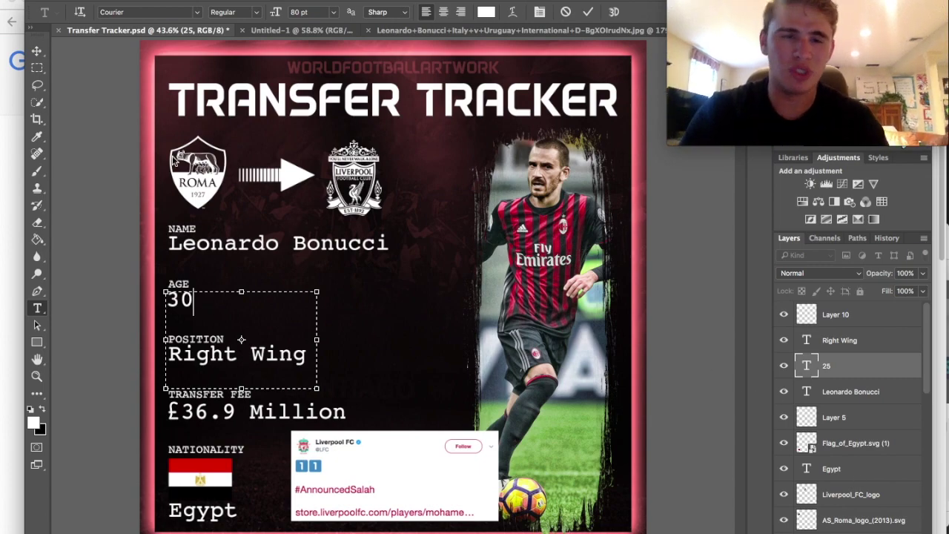
click(37, 50)
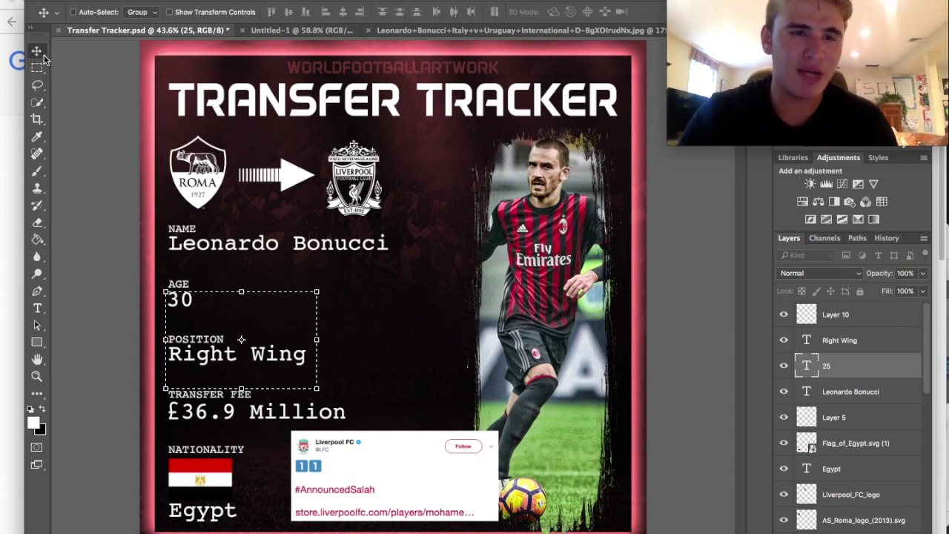
Replace the text Right Wing under POSITION with Center Back.
click(842, 349)
key(t)
click(283, 356)
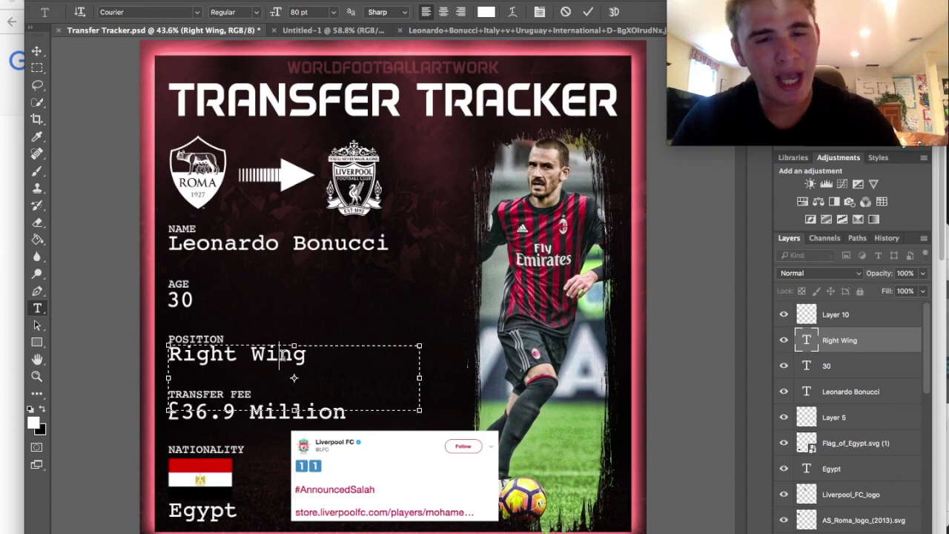
key(ctrl+a)
key(BackSpace)
text(Cente)
text(e)
key(BackSpace)
text(r B)
key(BackSpace)
key(BackSpace)
text(b)
key(BackSpace)
text(Bac)
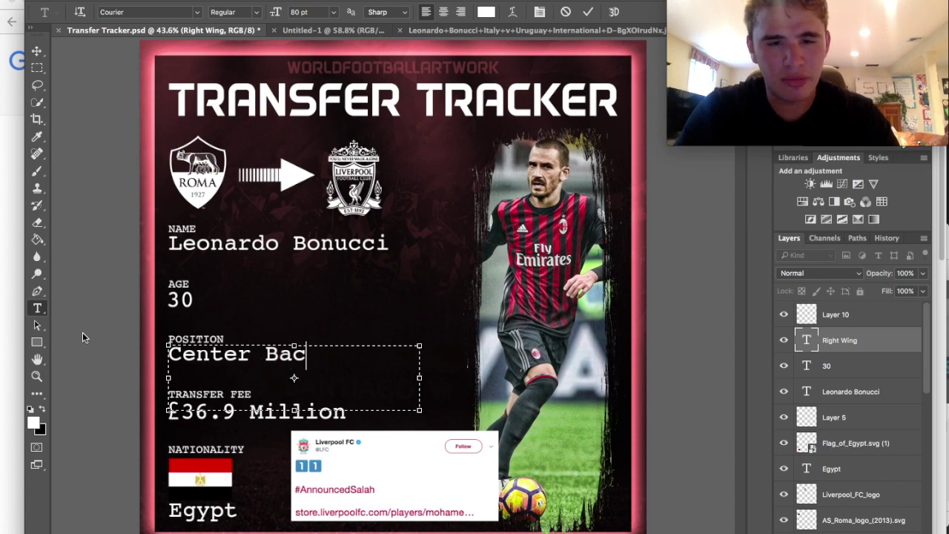
text(k)
click(36, 50)
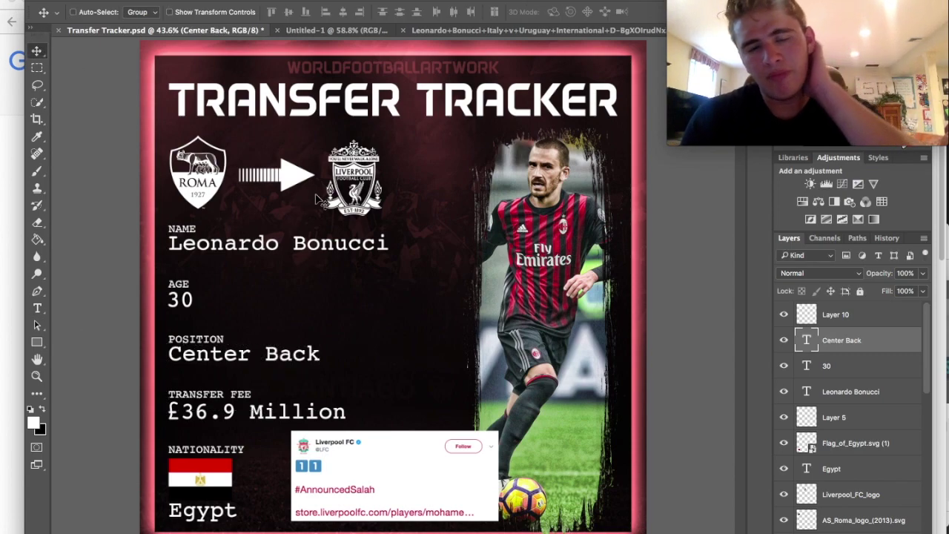
Change the TRANSFER FEE text to £37 Million.
scroll(878, 370, down, 10)
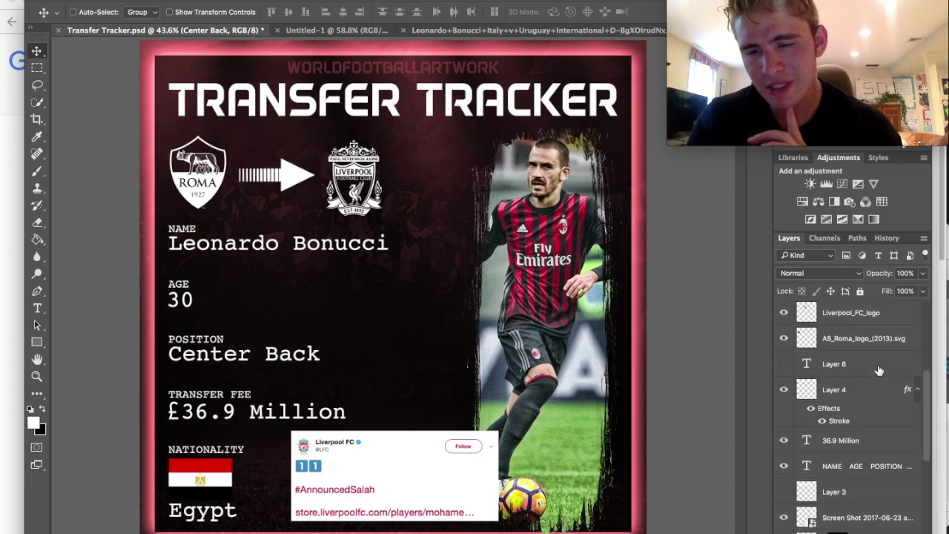
click(860, 399)
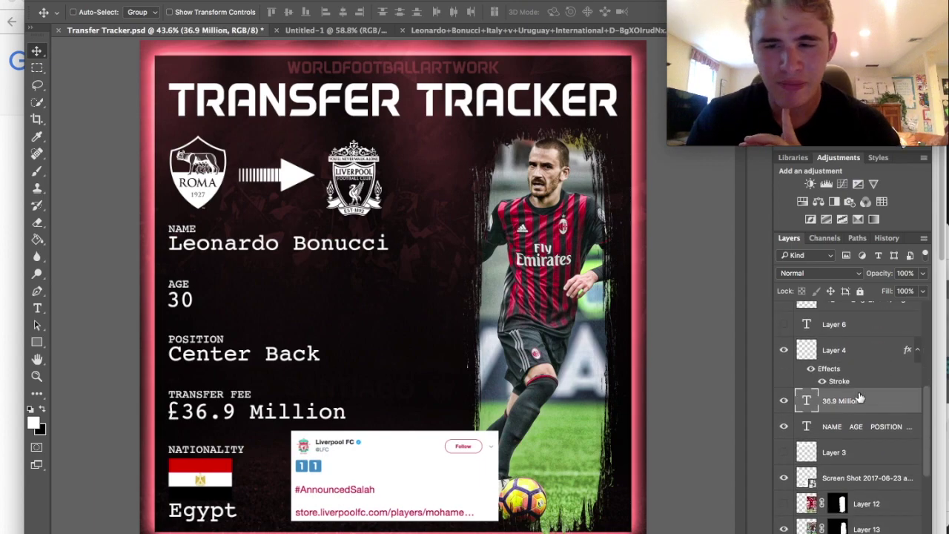
click(38, 308)
click(191, 410)
drag(376, 415, 194, 416)
key(BackSpace)
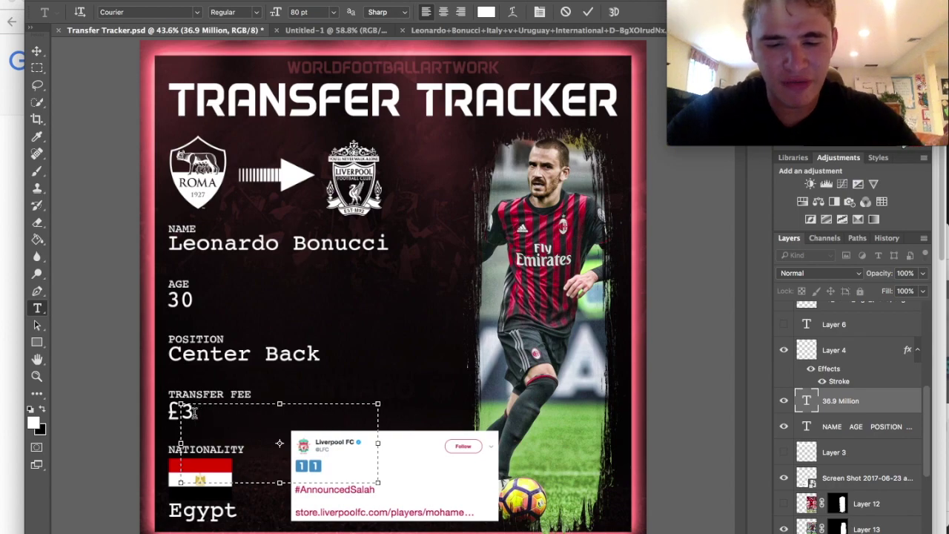
text(7 )
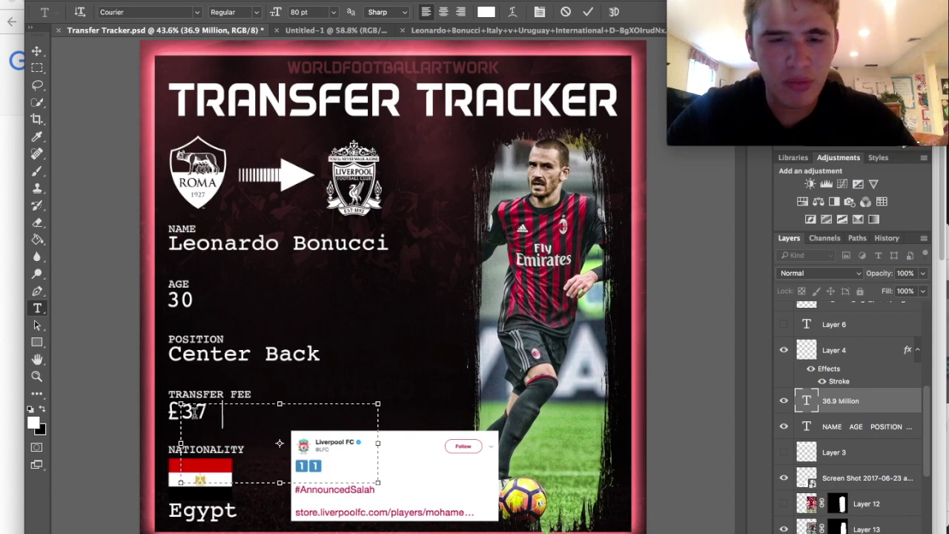
text(mM )
text(llion)
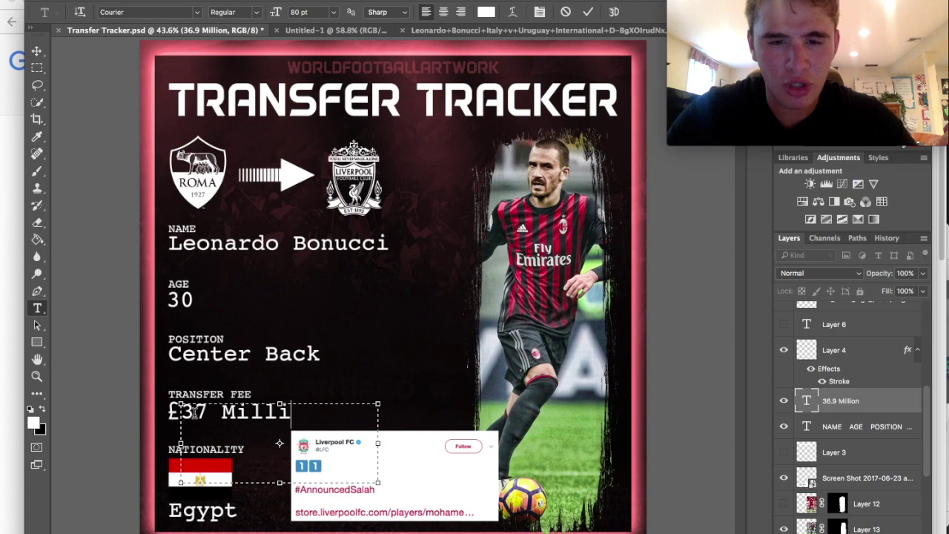
click(42, 52)
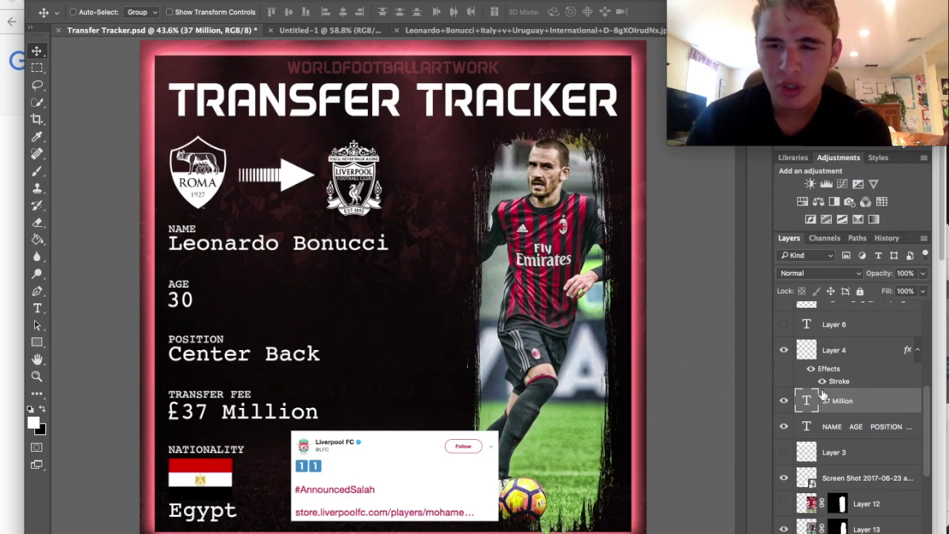
Replace the text Egypt under NATIONALITY with Italy.
scroll(822, 393, up, 5)
scroll(822, 393, up, 1)
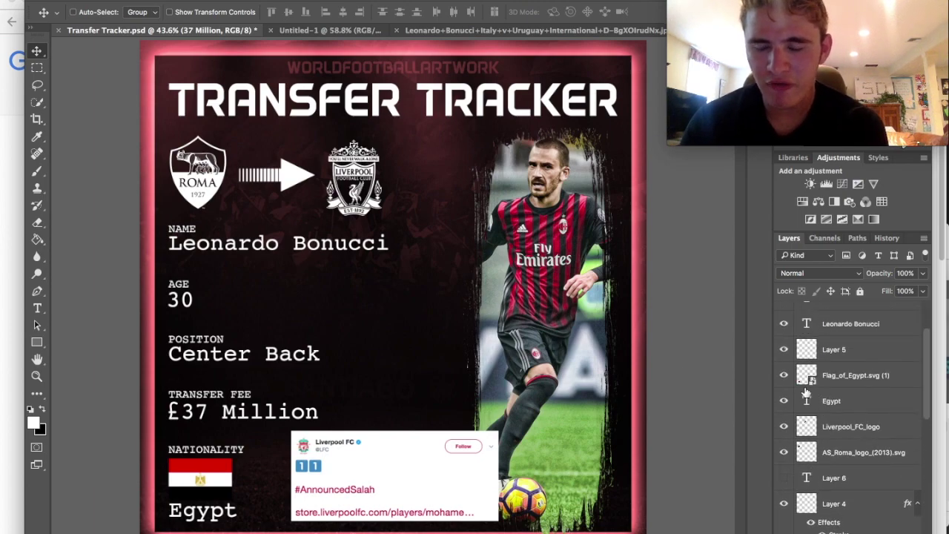
scroll(787, 383, down, 1)
click(819, 391)
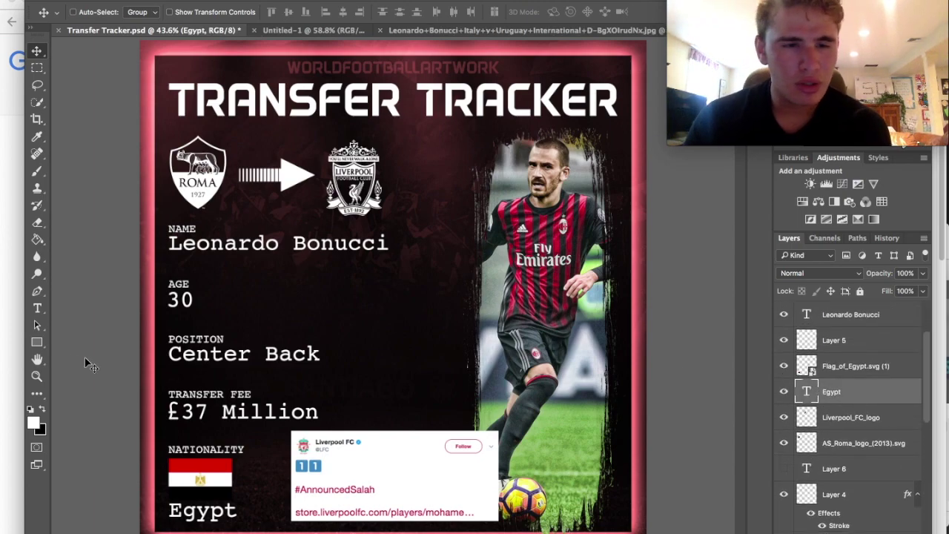
click(38, 310)
click(215, 512)
drag(237, 511, 74, 501)
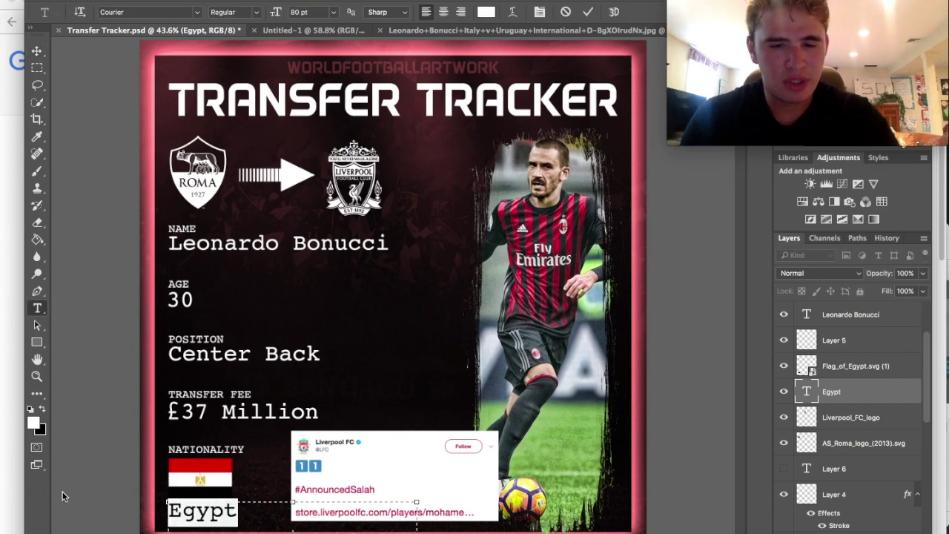
key(BackSpace)
text(Italy)
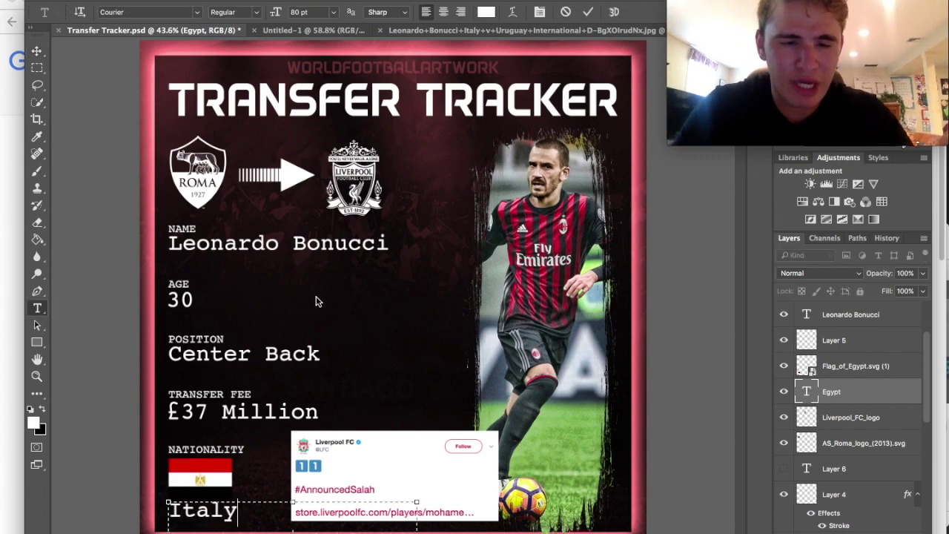
click(36, 51)
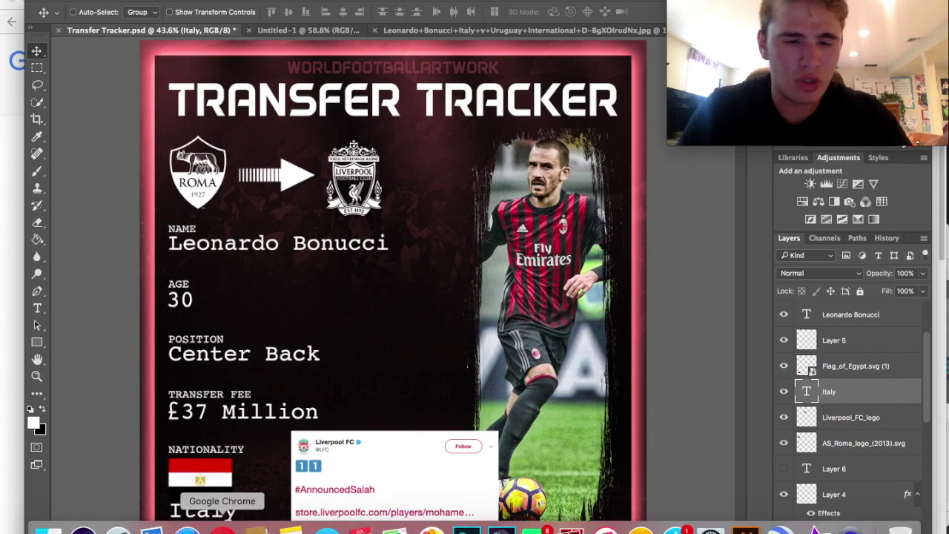
Switch to Google Chrome and search Google Images for "italian flag".
click(223, 526)
click(289, 64)
key(super+a)
text(italian flag)
key(Return)
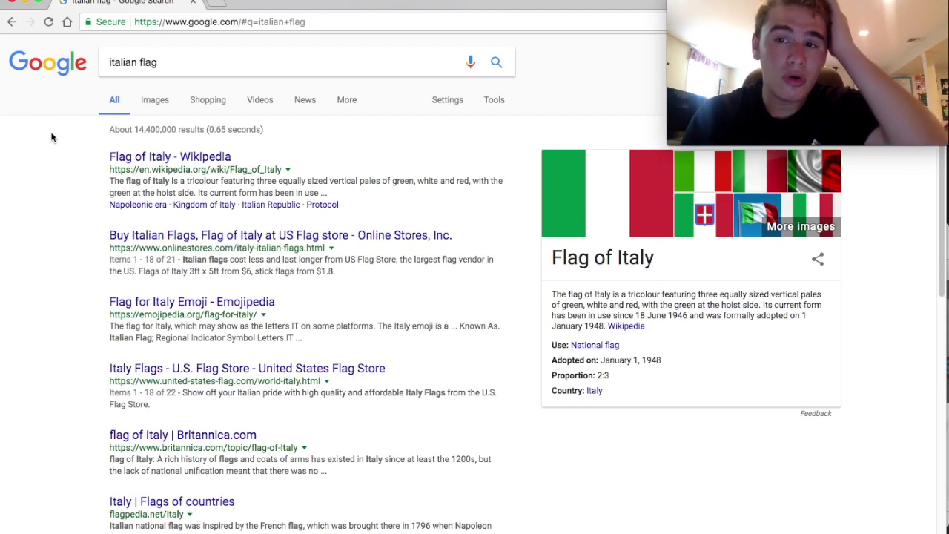
click(167, 99)
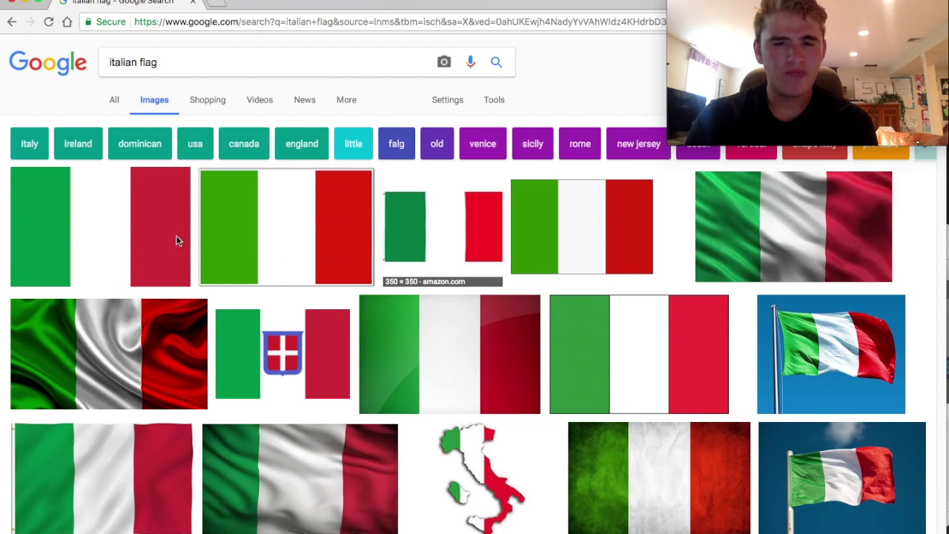
click(177, 237)
click(687, 287)
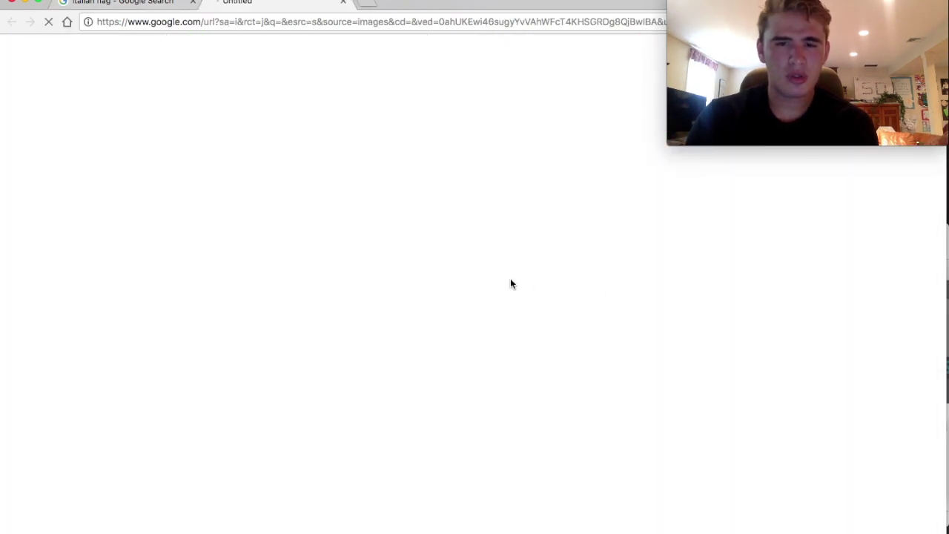
right_click(511, 277)
right_click(421, 298)
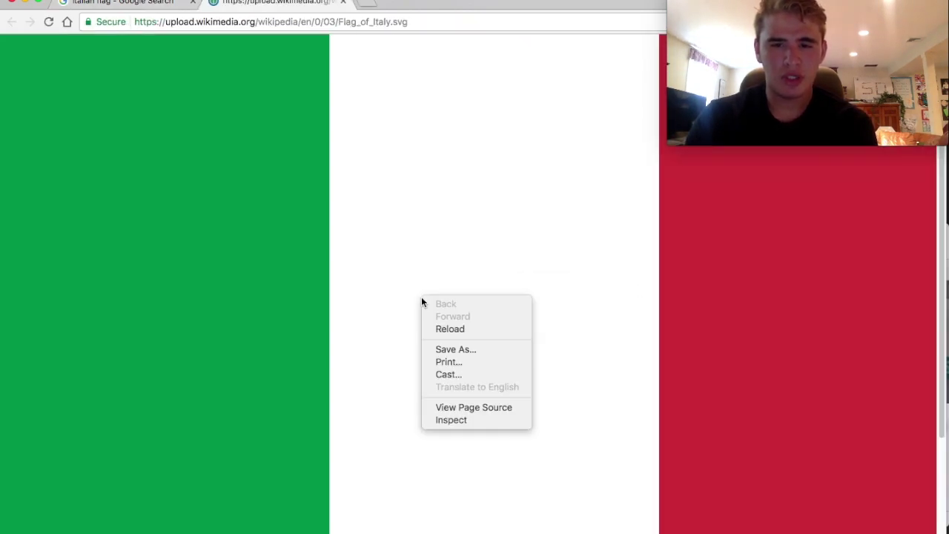
click(418, 292)
right_click(376, 188)
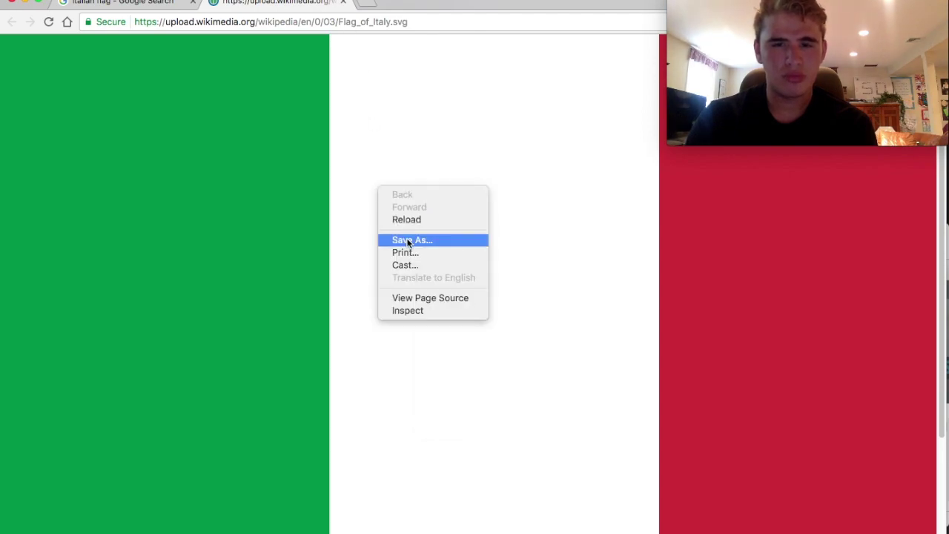
click(333, 3)
click(343, 3)
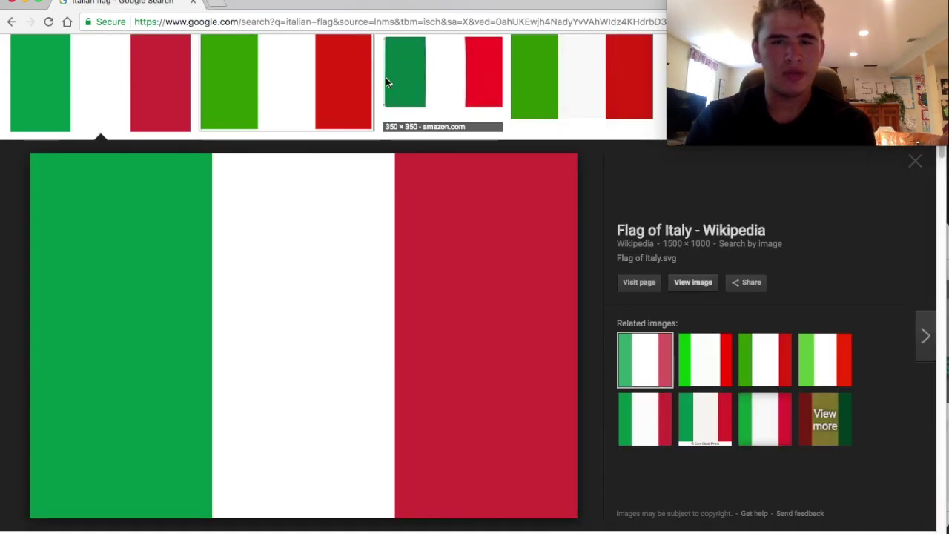
Open the Amazon-hosted Italian flag image from the results at full size and save it as 51S6NCQ1SRL.
click(582, 82)
click(691, 282)
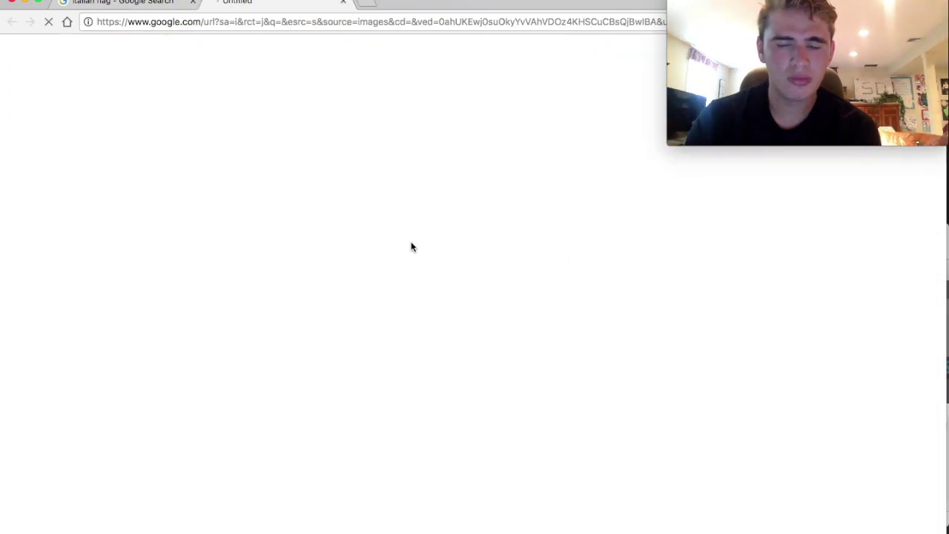
right_click(410, 242)
click(438, 261)
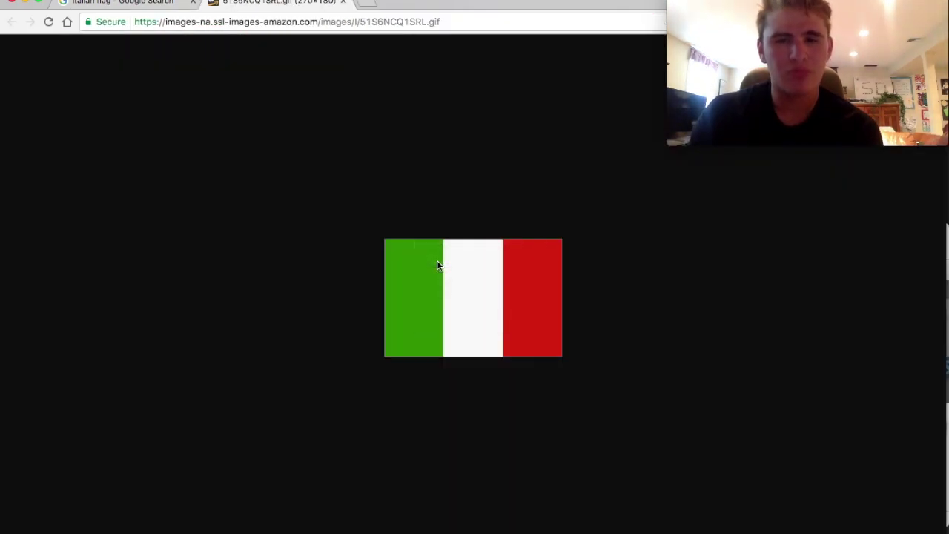
key(Return)
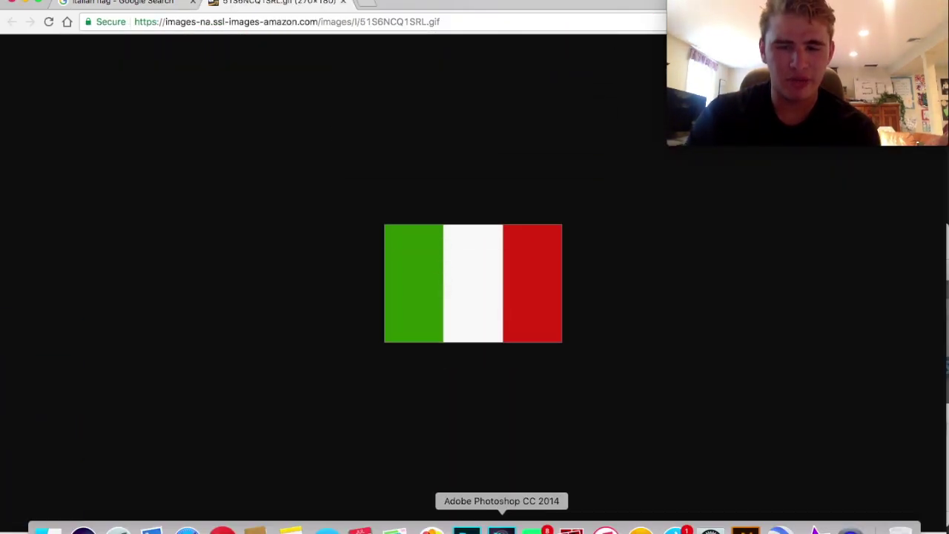
Back in Photoshop, place the saved 51S6NCQ1SRL flag over the Egyptian flag and scale it down to fit between NATIONALITY and Italy.
click(500, 521)
drag(73, 502, 393, 353)
drag(385, 301, 174, 518)
key(super+plus)
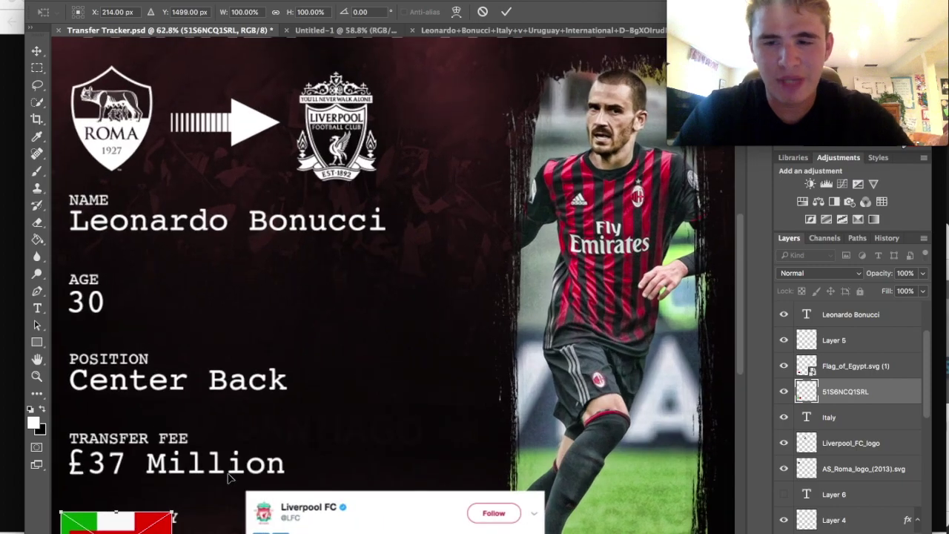
key(super+plus)
drag(444, 198, 461, 197)
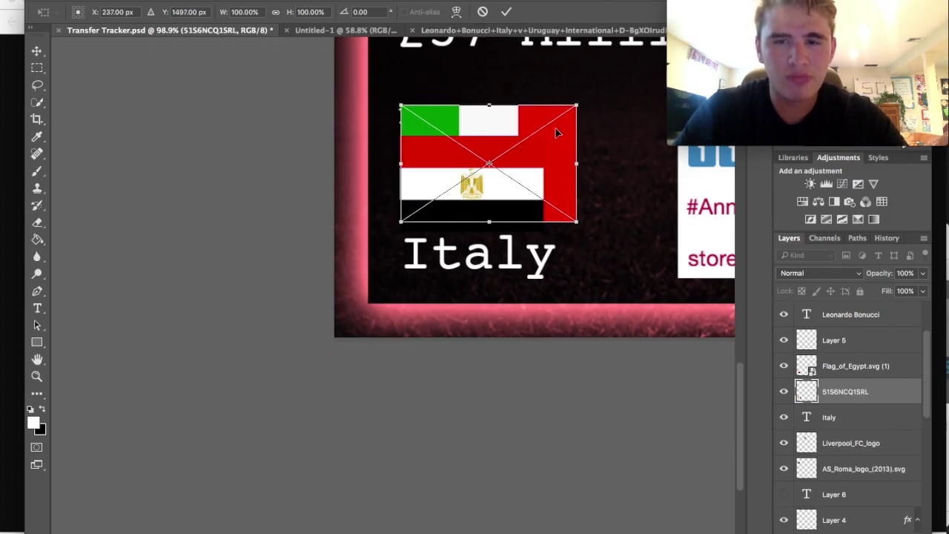
drag(579, 100, 534, 137)
key(Return)
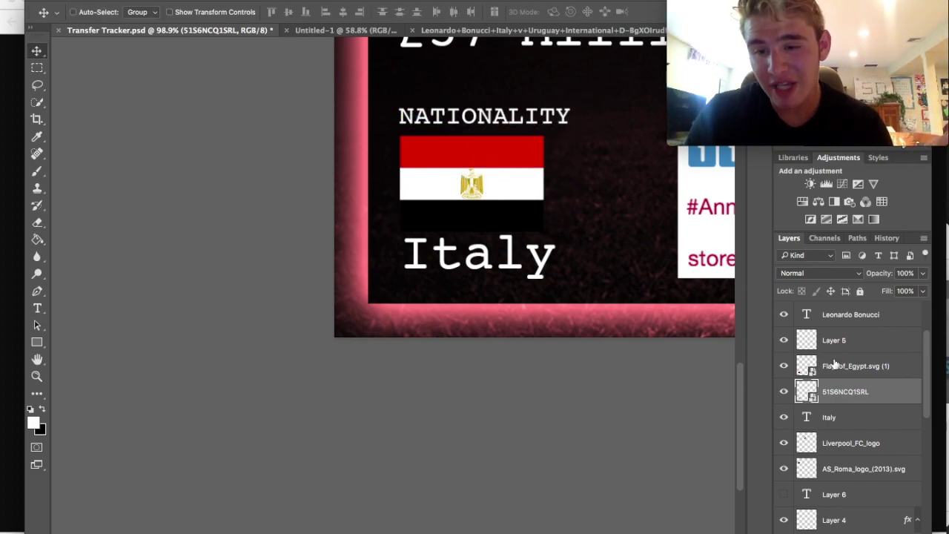
Delete the Flag_of_Egypt.svg (1) layer covering the Italian flag.
click(834, 365)
key(Delete)
scroll(686, 345, down, 4)
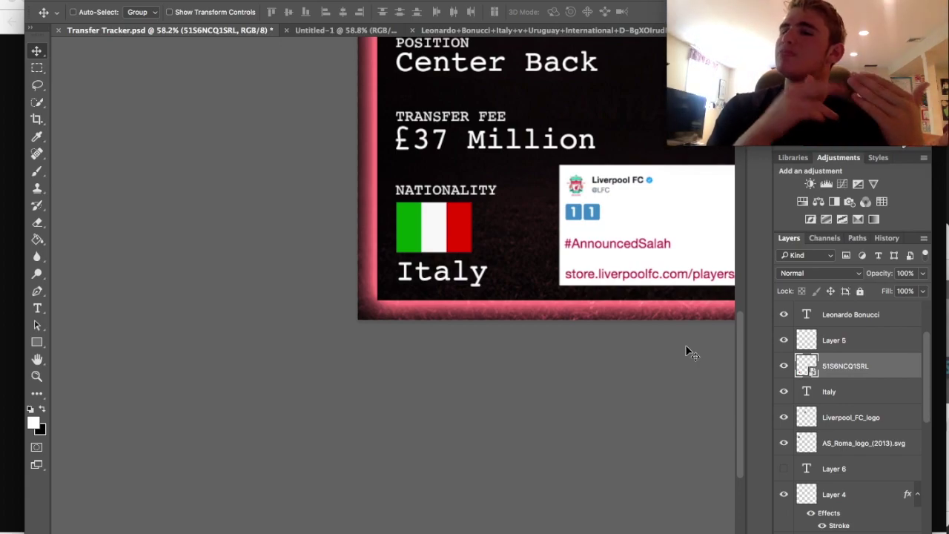
key(super+0)
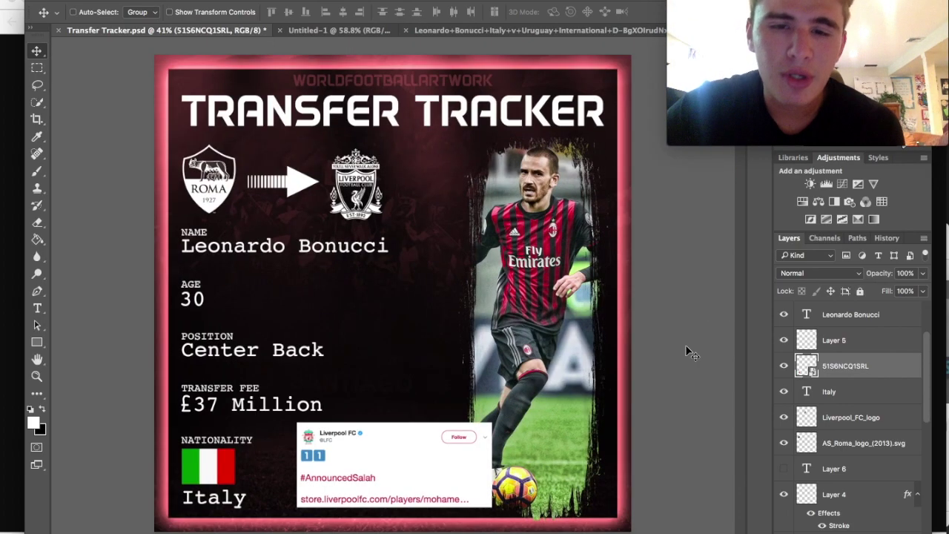
scroll(686, 352, up, 1)
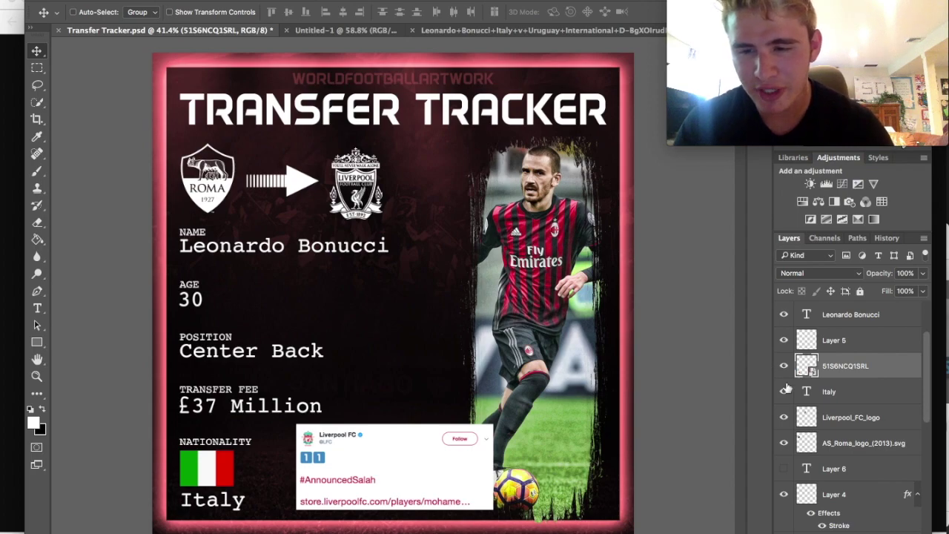
Hide and show the Liverpool_FC_logo and AS_Roma_logo_(2013).svg layers to check the club crests, with the Liverpool layer selected.
click(785, 418)
click(786, 441)
click(802, 423)
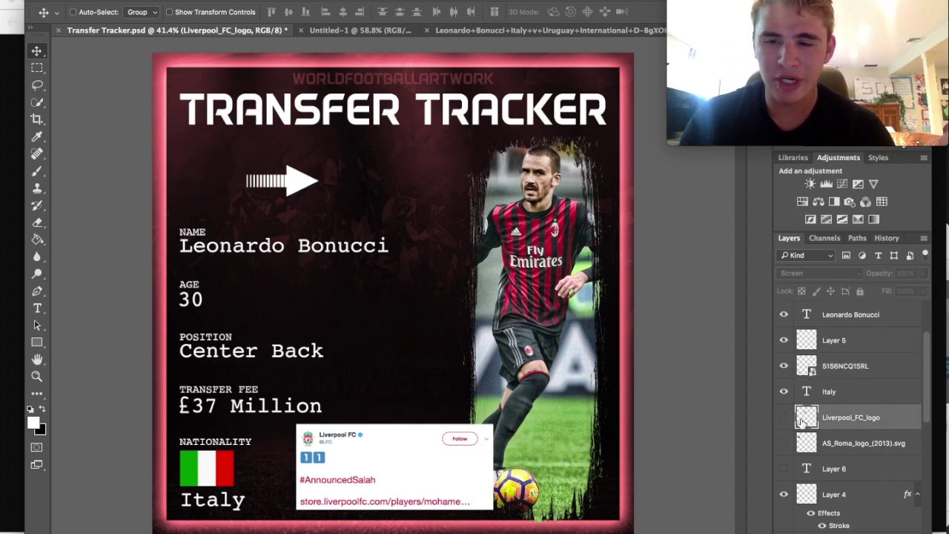
click(784, 418)
click(784, 443)
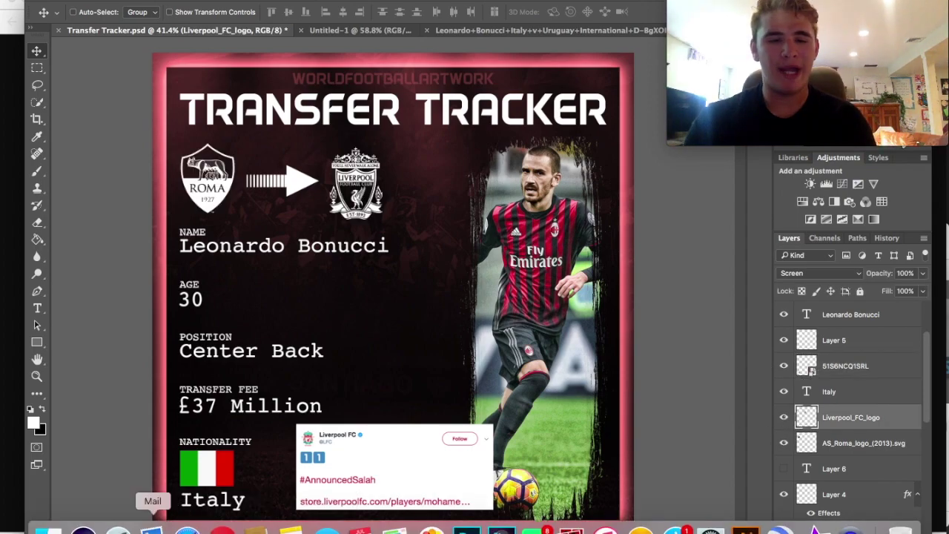
Open Finder, search this Mac for "ac milan" and place AC_Milan.svg.png into the Transfer Tracker document above the Liverpool logo layer.
click(48, 529)
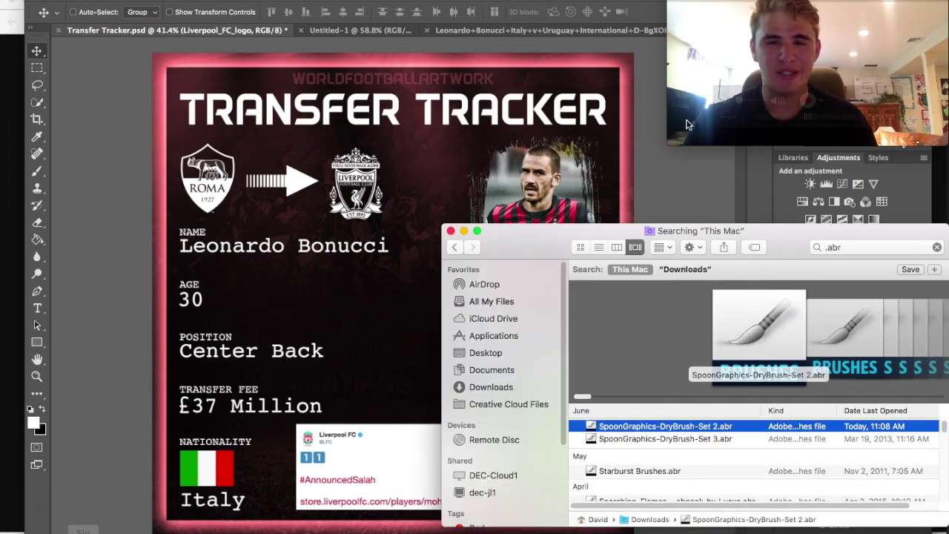
click(508, 387)
click(875, 247)
text(ac)
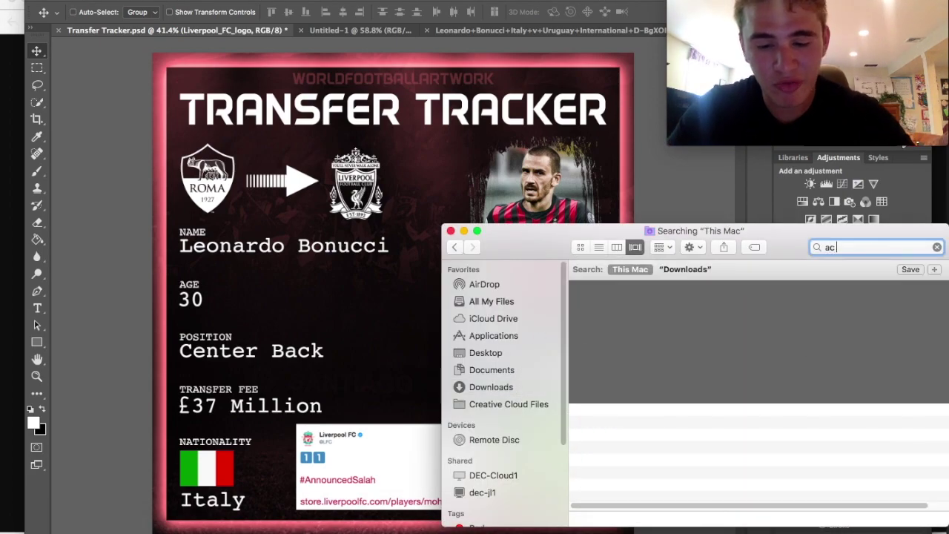
text( milan)
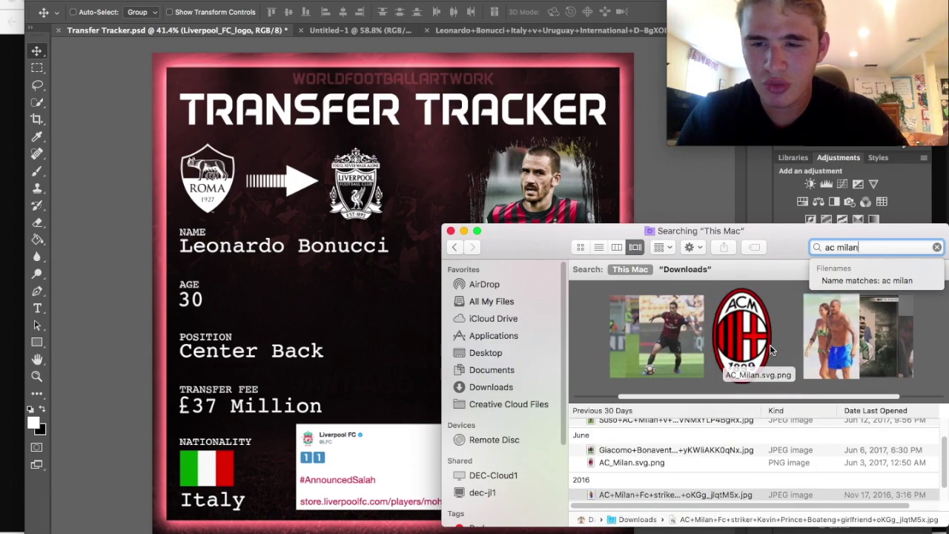
click(771, 350)
click(376, 304)
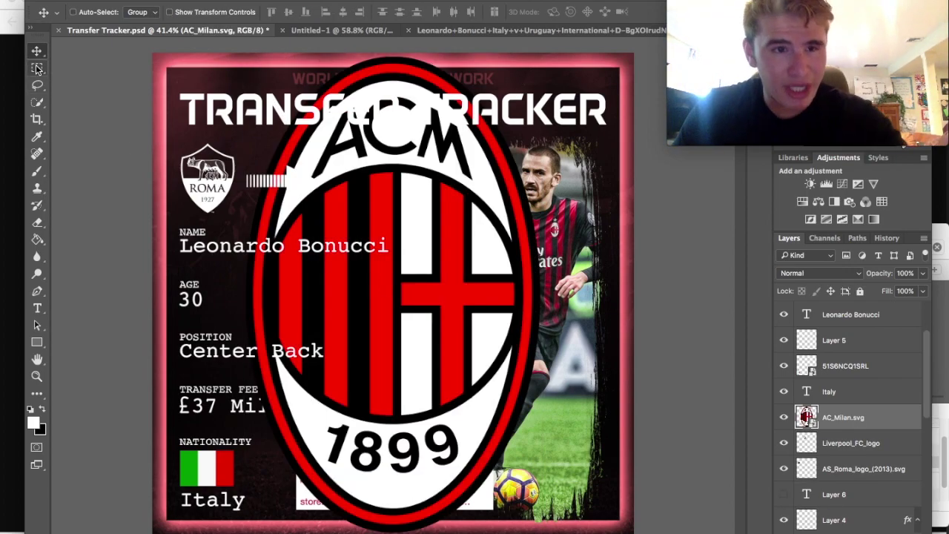
Scale the AC Milan crest down beside the arrow, opposite the Roma crest, and hide the Liverpool_FC_logo layer.
key(ctrl+t)
drag(540, 56, 368, 182)
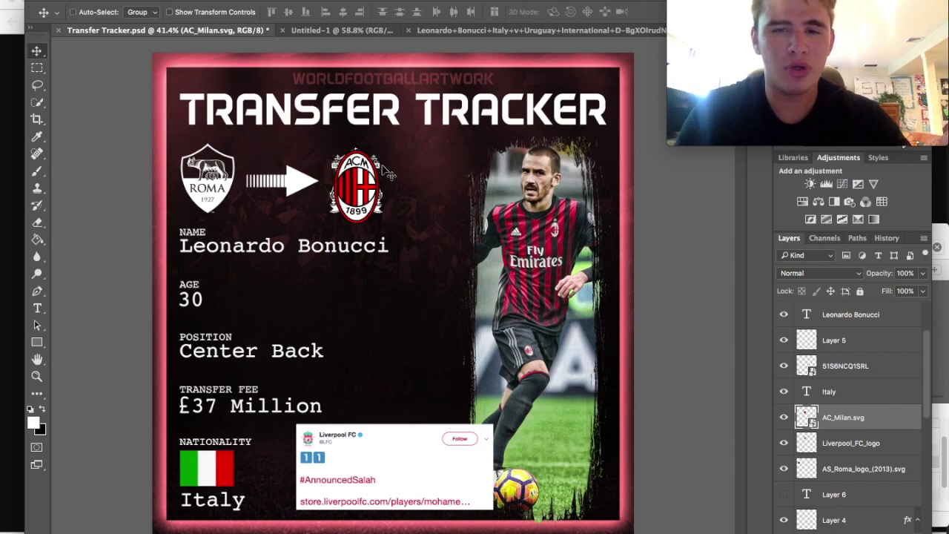
key(Return)
scroll(411, 268, up, 3)
click(784, 445)
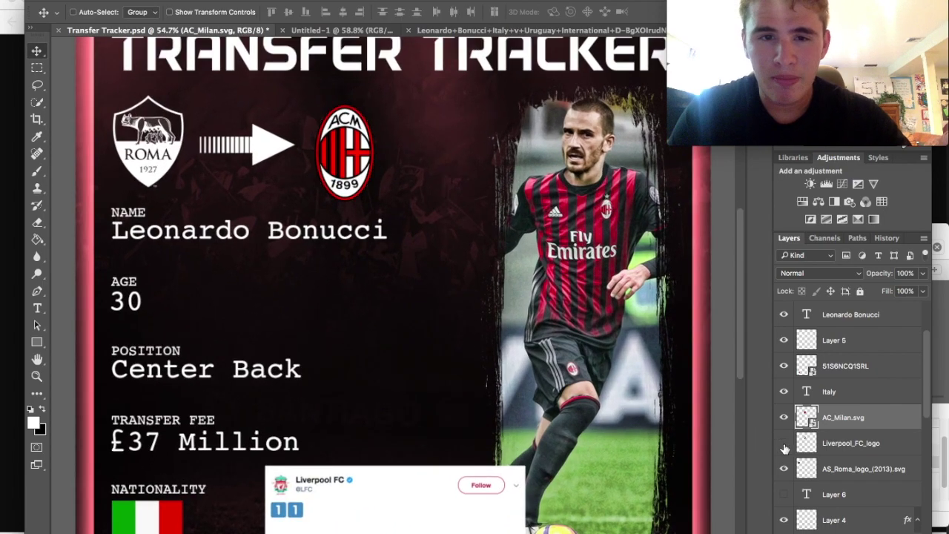
Open the contents of the AC_Milan.svg smart object and convert the crest to black and white with the Default preset.
scroll(612, 278, up, 5)
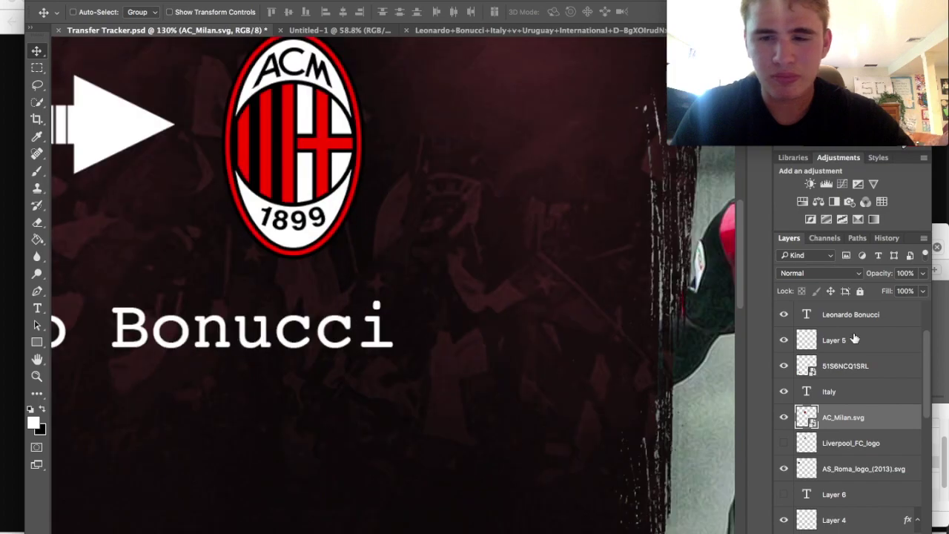
double_click(807, 417)
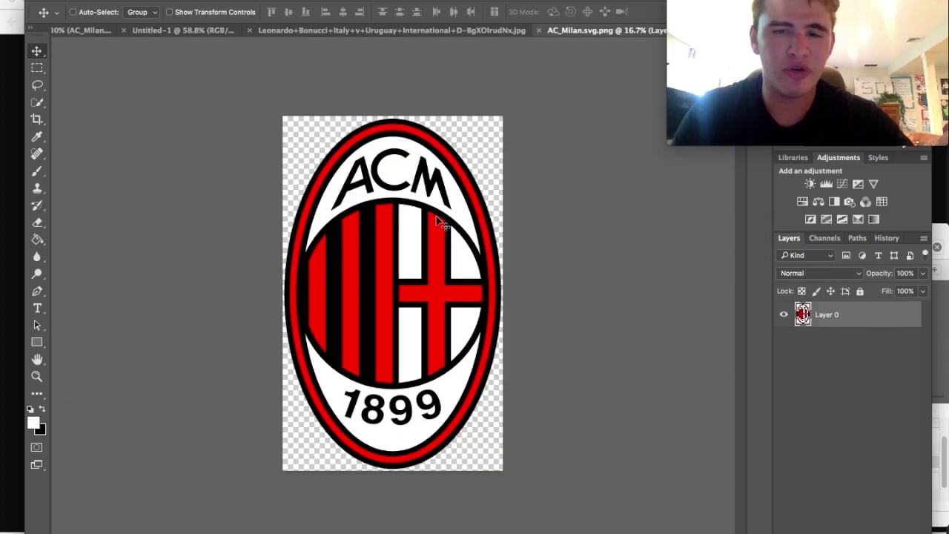
scroll(436, 220, up, 1)
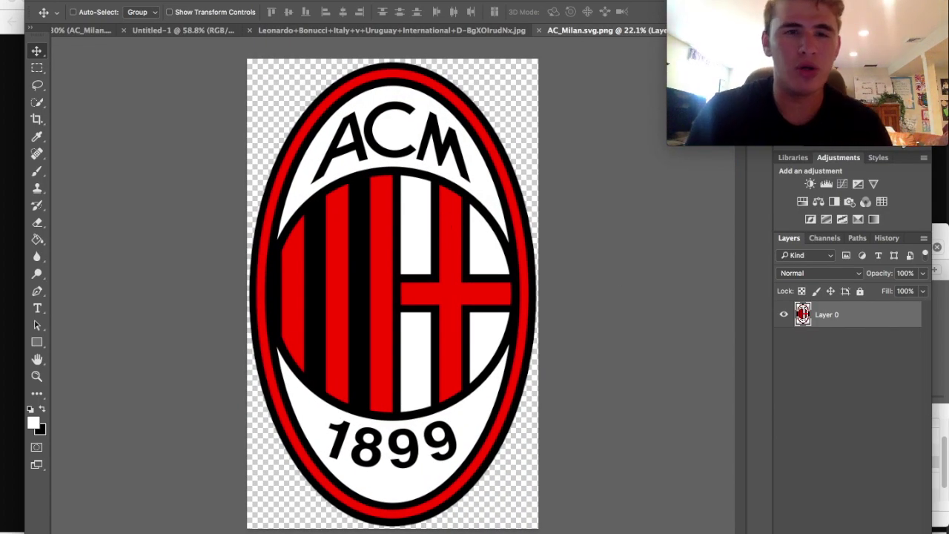
click(152, 2)
mouse_move(222, 13)
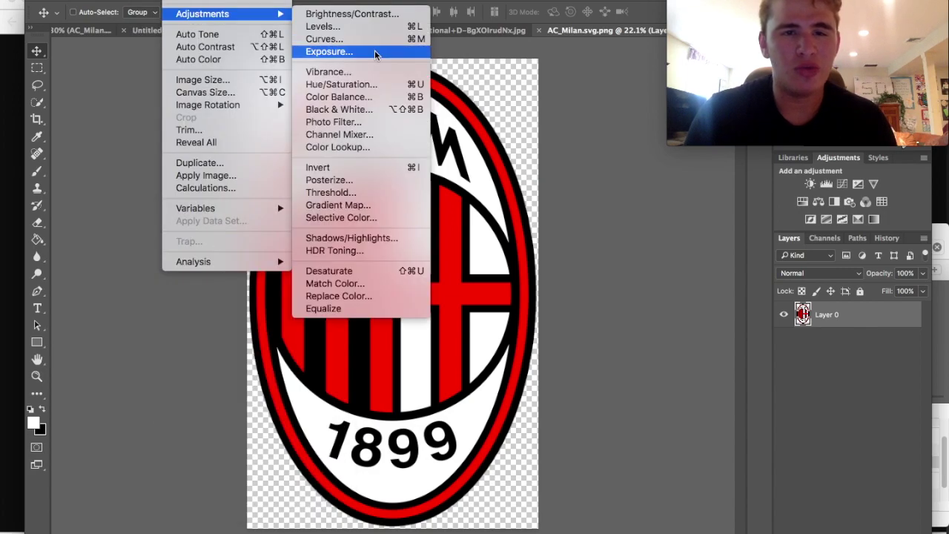
click(362, 112)
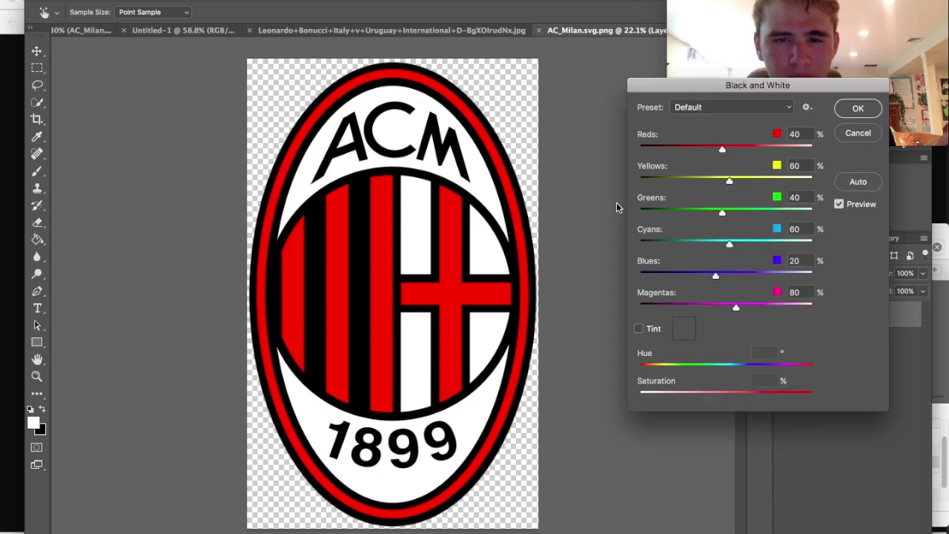
click(723, 109)
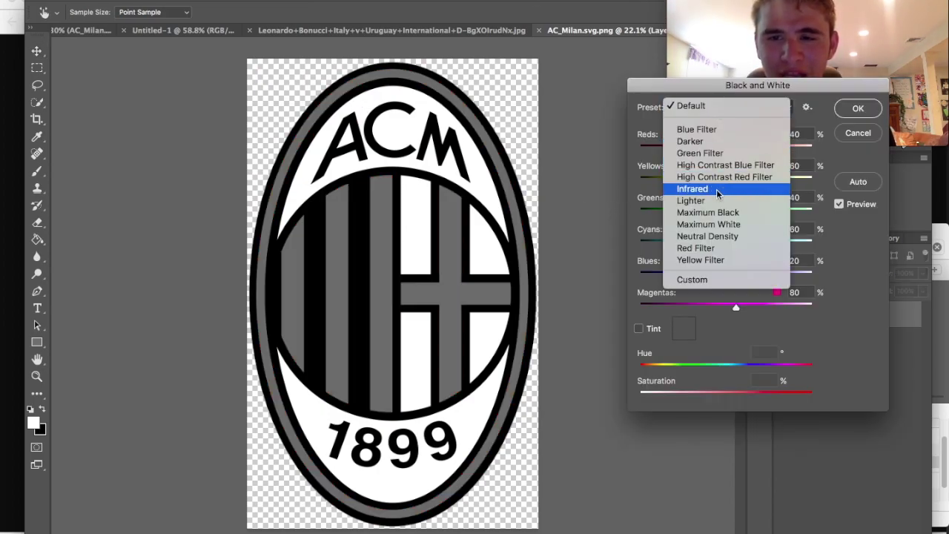
click(716, 189)
click(708, 111)
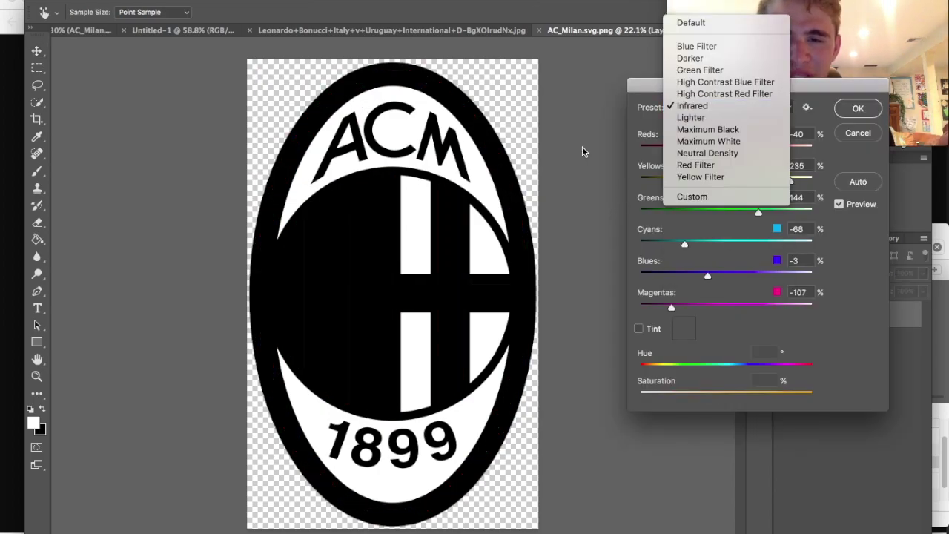
click(694, 24)
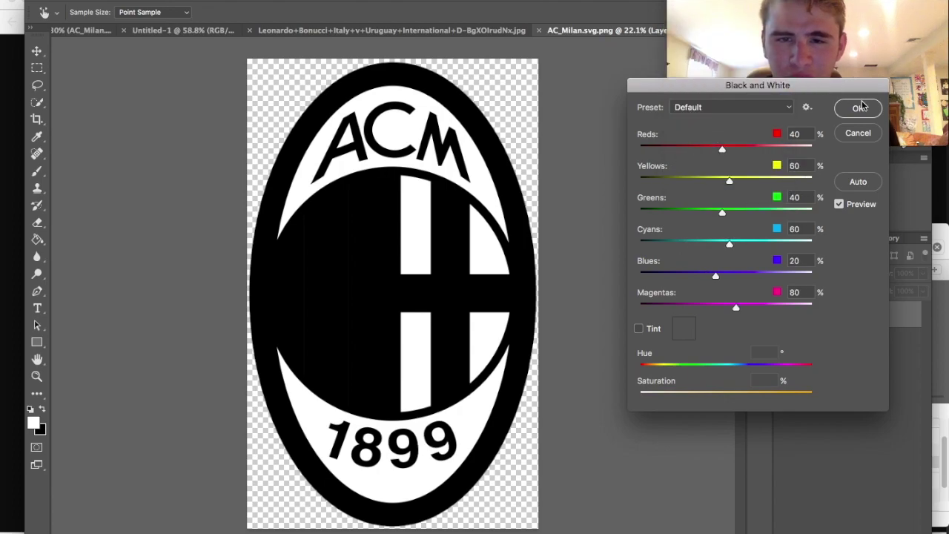
click(858, 108)
Apply a Brightness/Contrast adjustment to the grey crest with brightness 98 and contrast 100.
click(115, 2)
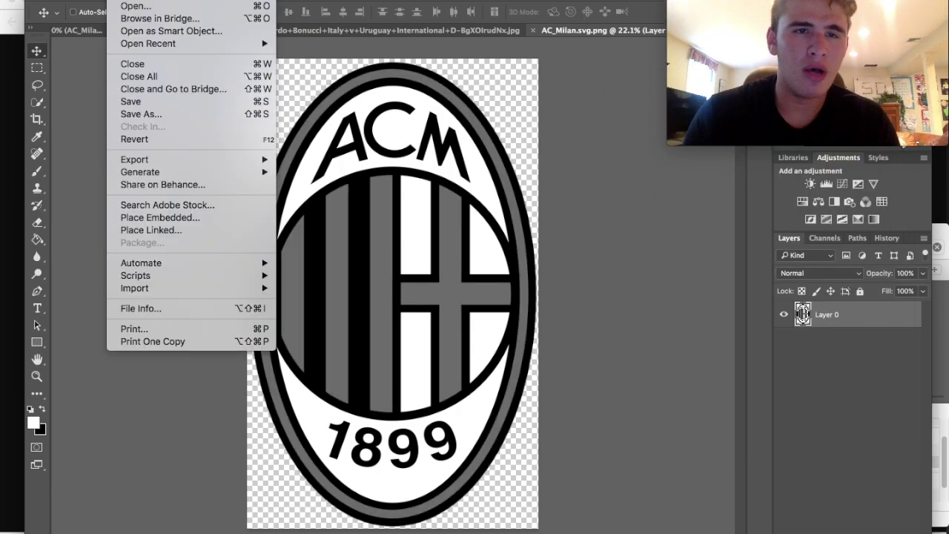
mouse_move(213, 15)
click(352, 13)
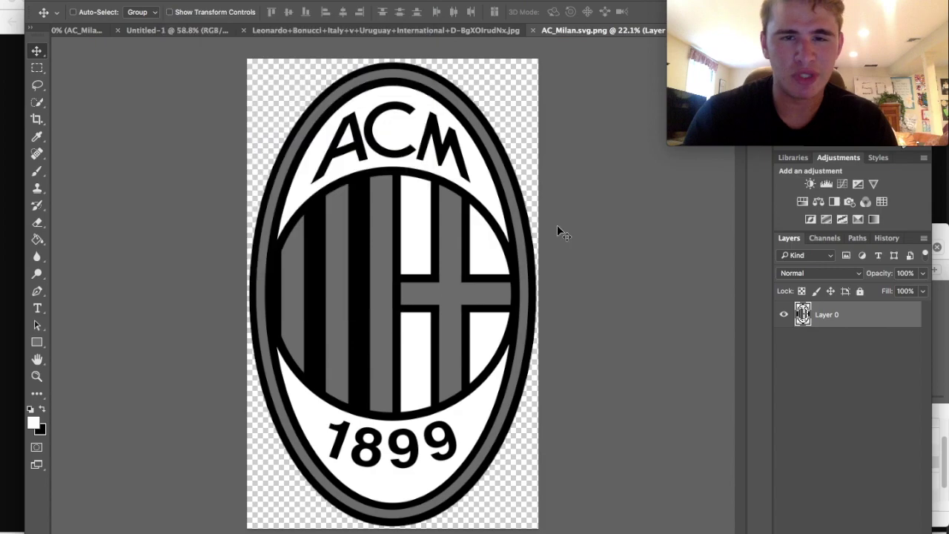
drag(256, 175, 425, 196)
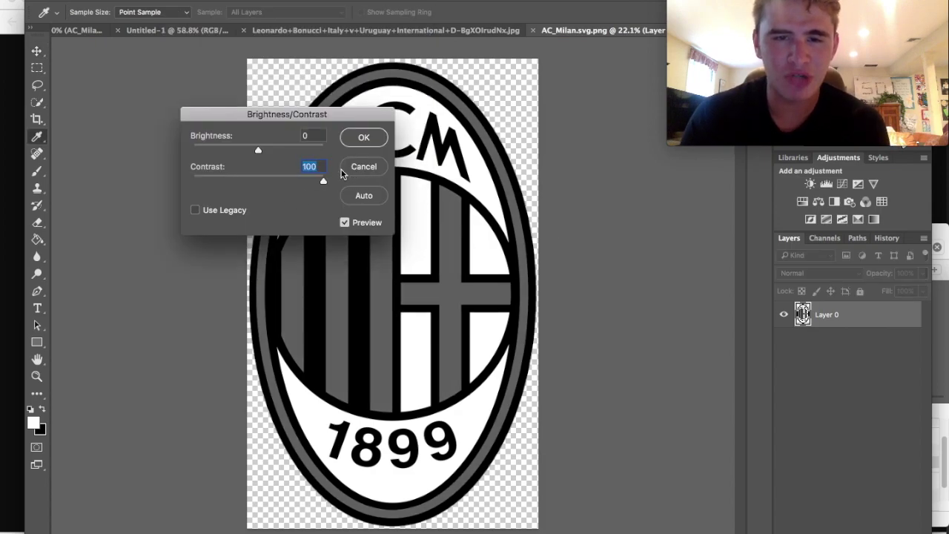
drag(281, 149, 261, 152)
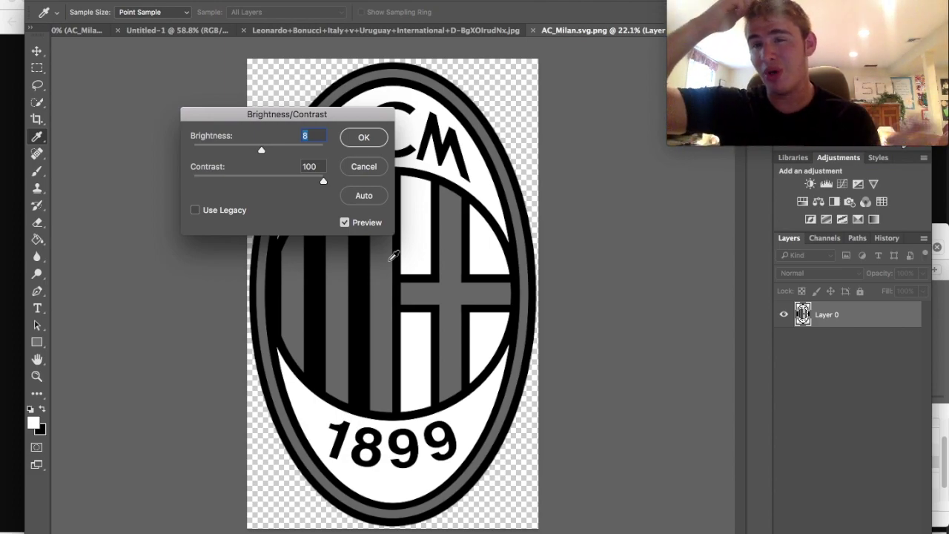
drag(260, 147, 301, 146)
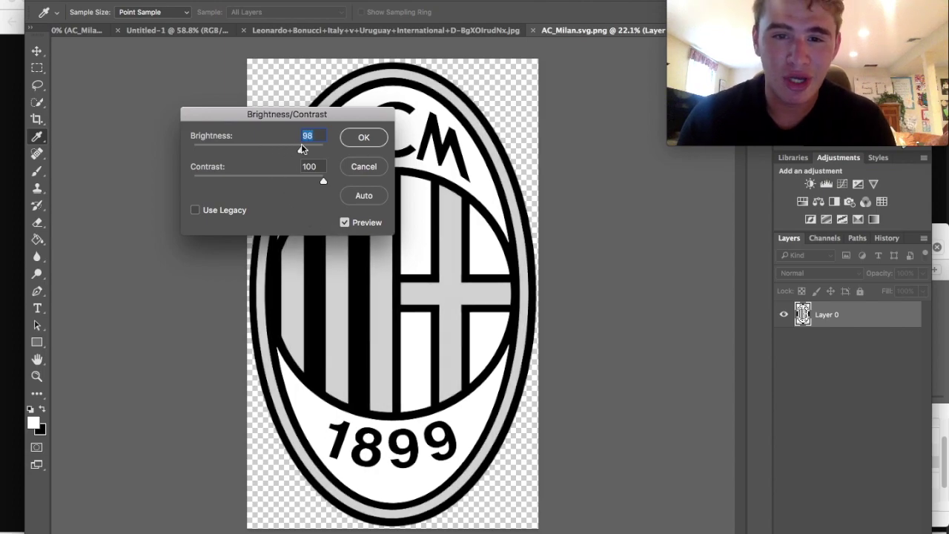
click(364, 138)
key(v)
Apply a second Brightness/Contrast adjustment with brightness 39 and contrast 100 to turn the crest's light grey areas nearly white.
click(215, 0)
mouse_move(202, 10)
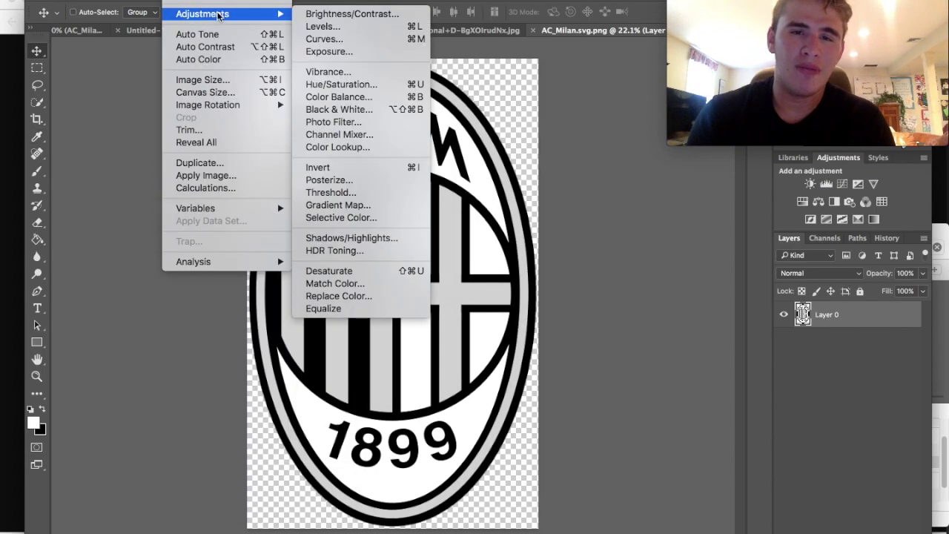
click(312, 26)
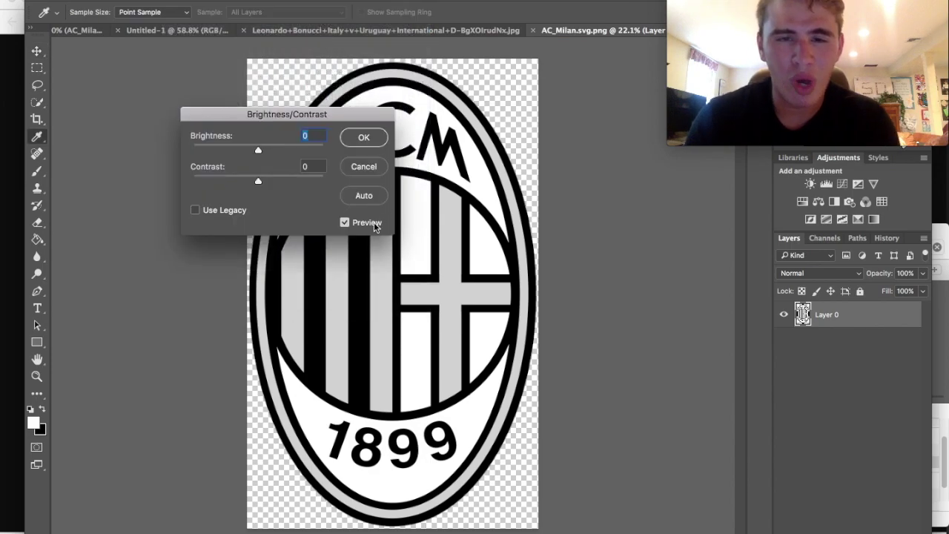
click(363, 195)
click(275, 151)
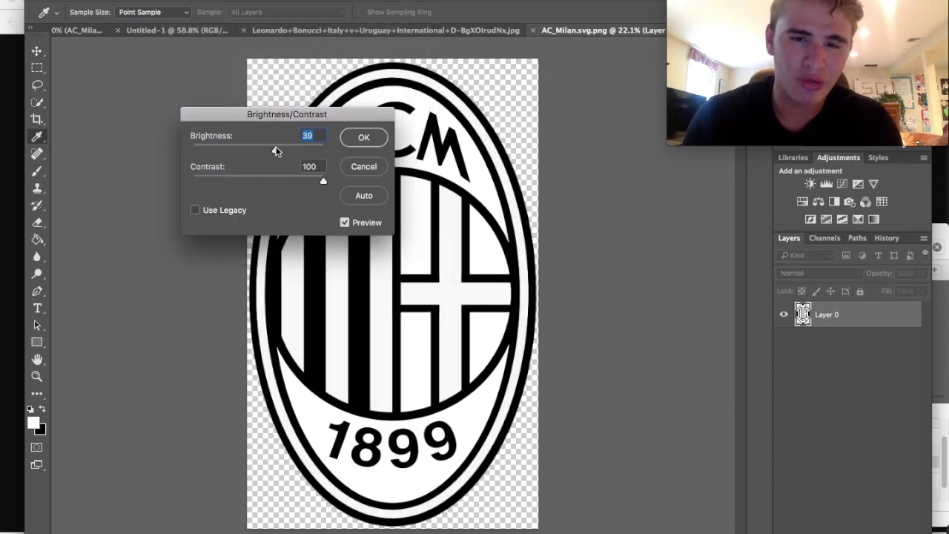
click(359, 137)
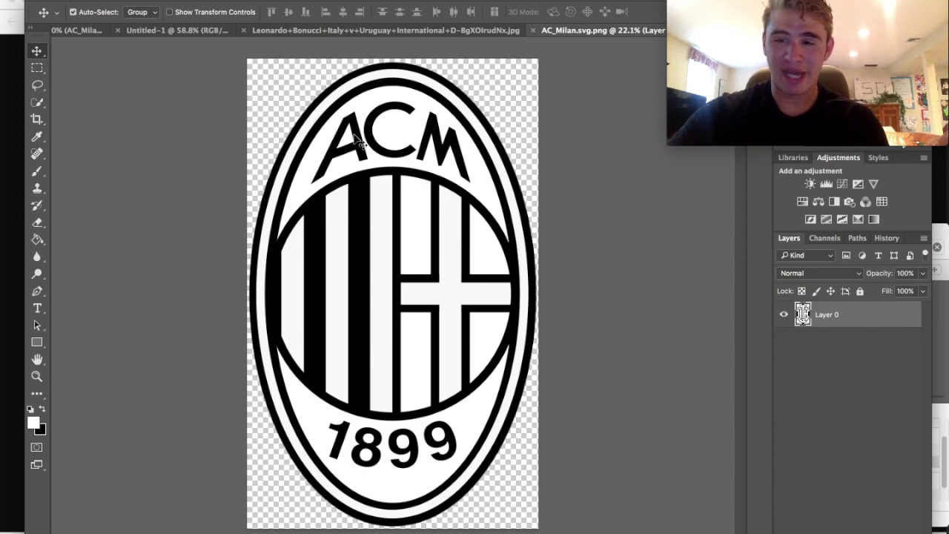
Invert the crest's colours and copy it into the Transfer Tracker document above the AC_Milan.svg layer.
key(super+i)
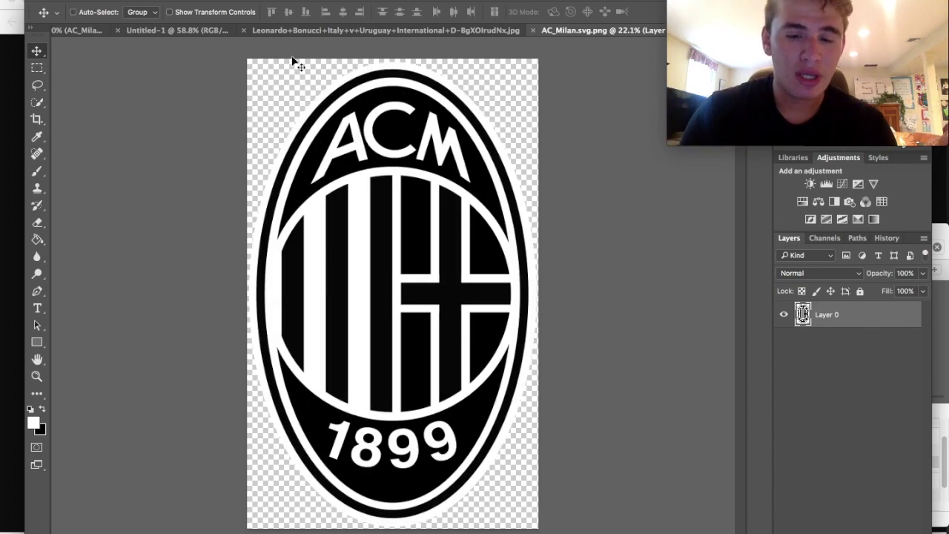
mouse_move(282, 87)
mouse_down()
mouse_move(202, 39)
mouse_move(203, 28)
mouse_move(298, 87)
mouse_up()
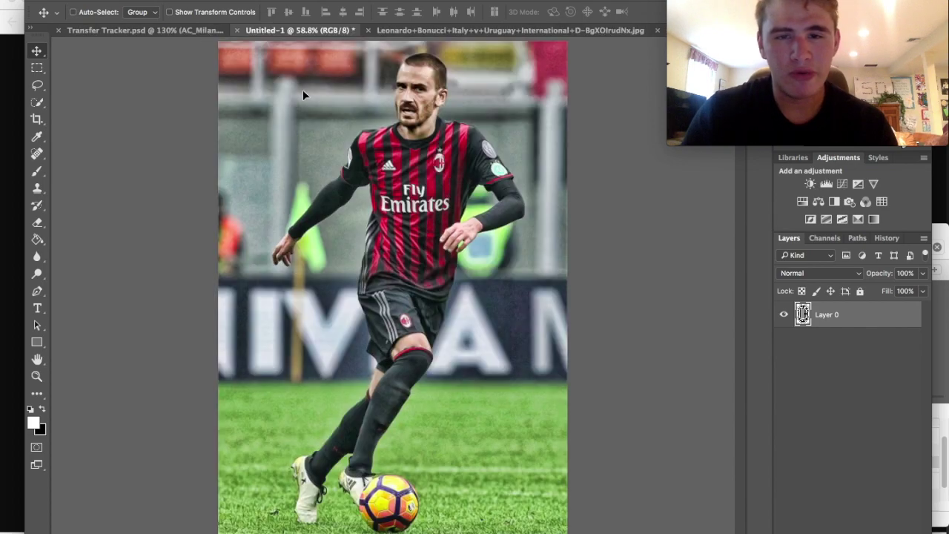
drag(88, 32, 363, 215)
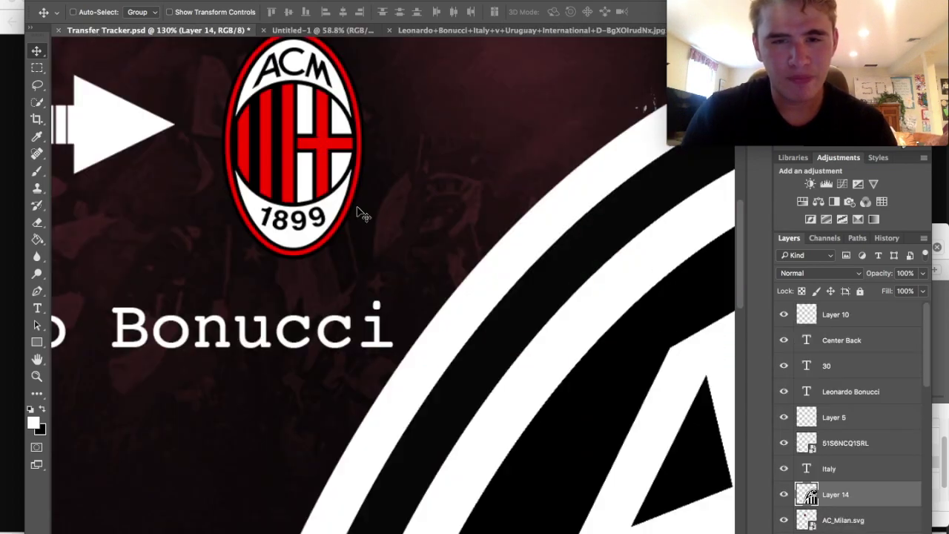
Scale the inverted black-and-white crest down and place it over the small coloured AC Milan crest beside the arrow.
scroll(363, 215, down, 6)
drag(418, 256, 371, 185)
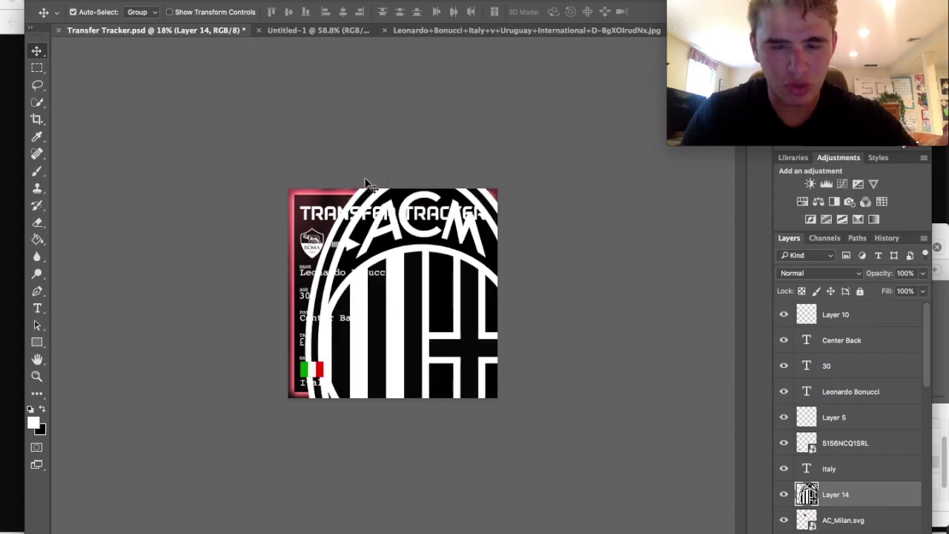
key(ctrl+t)
drag(304, 156, 378, 257)
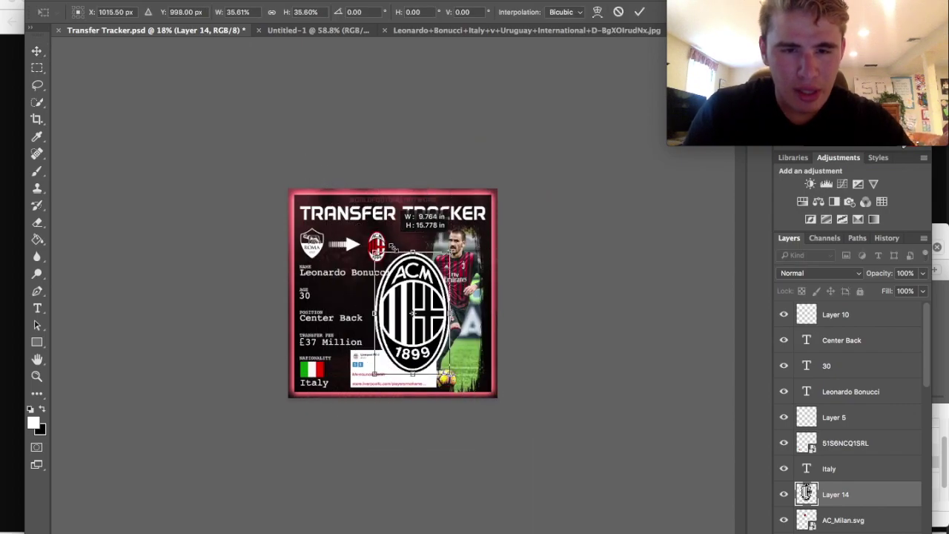
scroll(382, 256, up, 3)
drag(363, 220, 370, 178)
key(Return)
scroll(391, 292, up, 3)
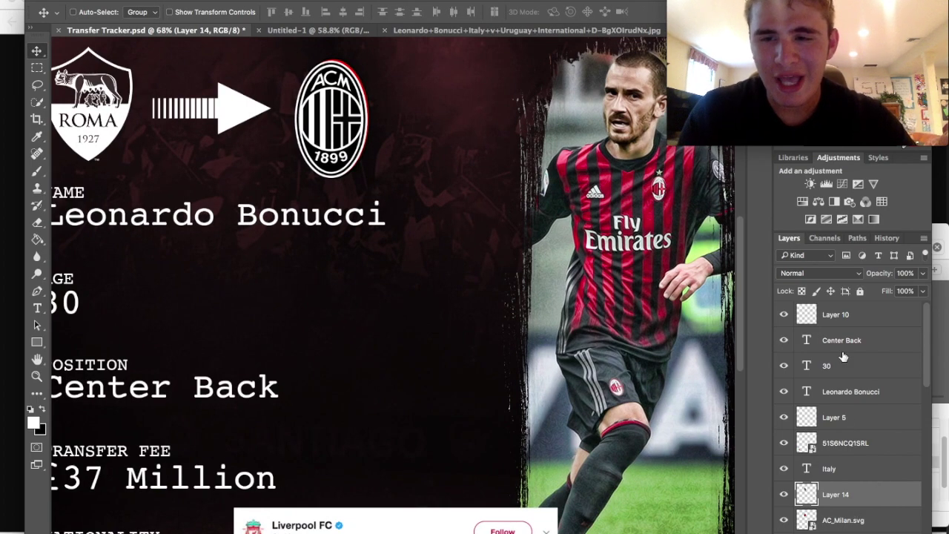
Set the blend mode of Layer 14 to Screen and delete the coloured AC_Milan.svg layer beneath it.
click(815, 273)
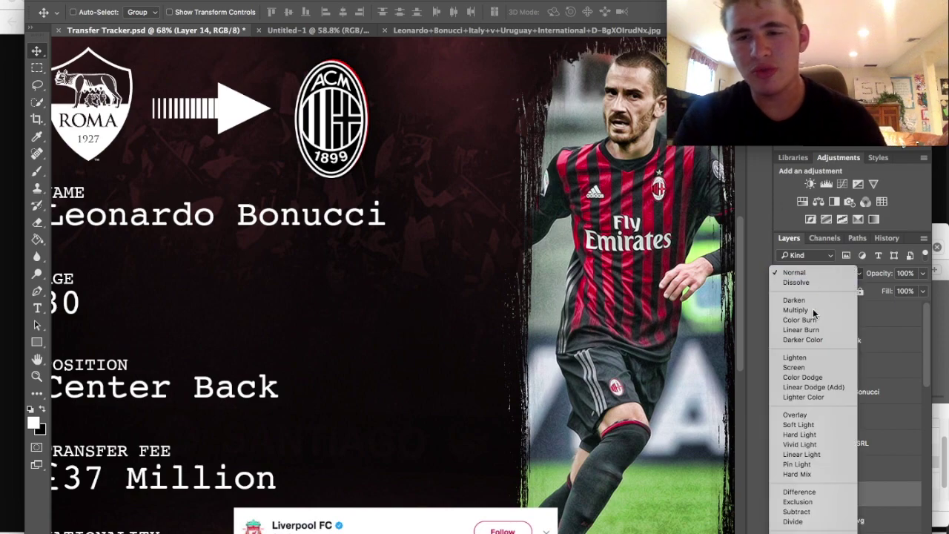
click(800, 368)
scroll(914, 484, down, 2)
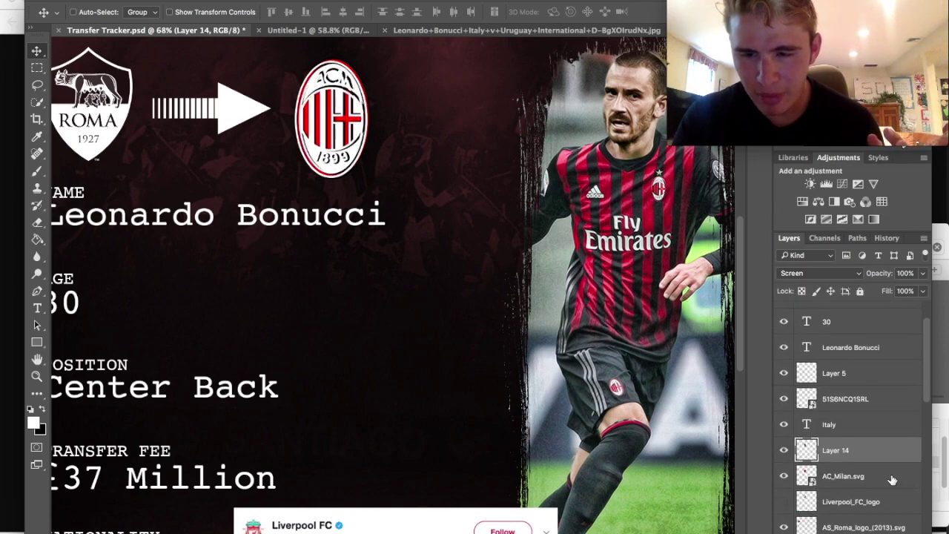
click(897, 478)
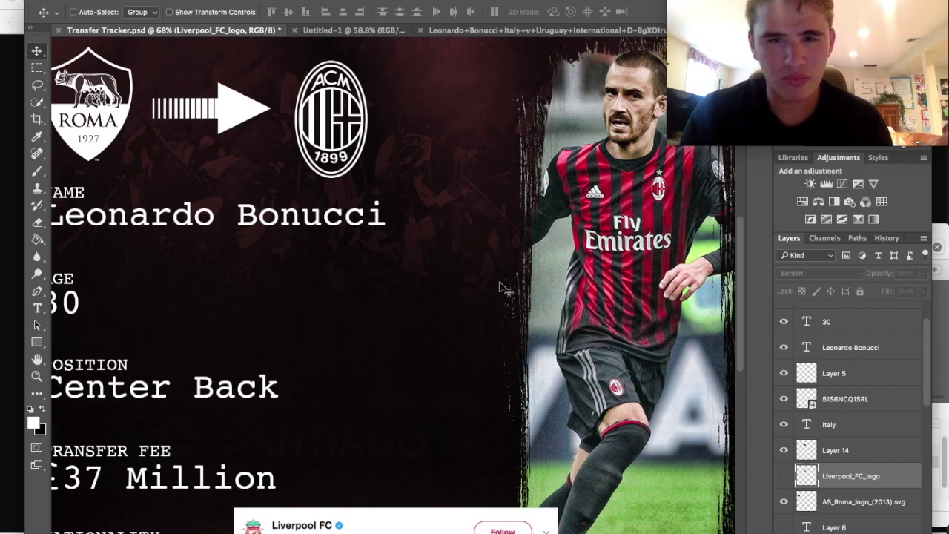
Hide and show the 51S6NCQ1SRL layer, Layer 5 and Layer 14 to check which element each one holds.
key(super+0)
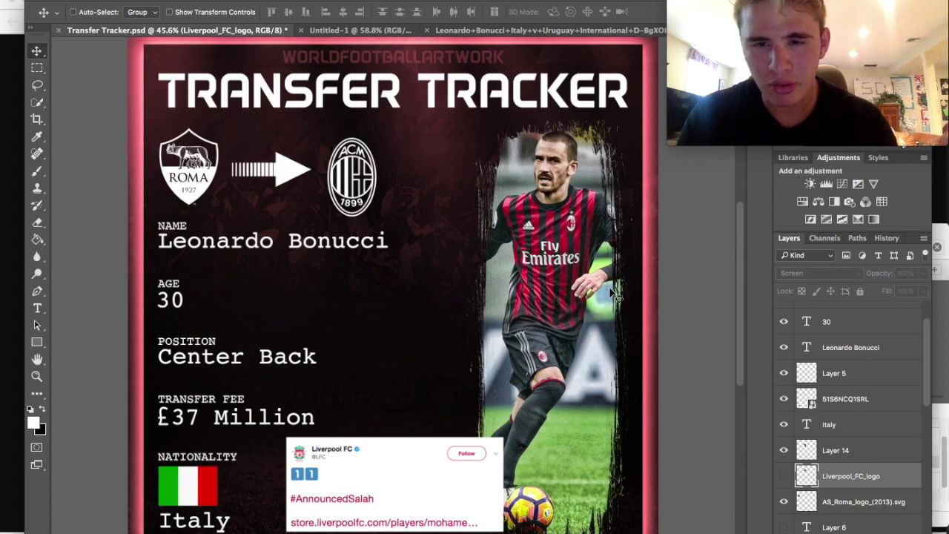
scroll(852, 461, up, 2)
click(783, 443)
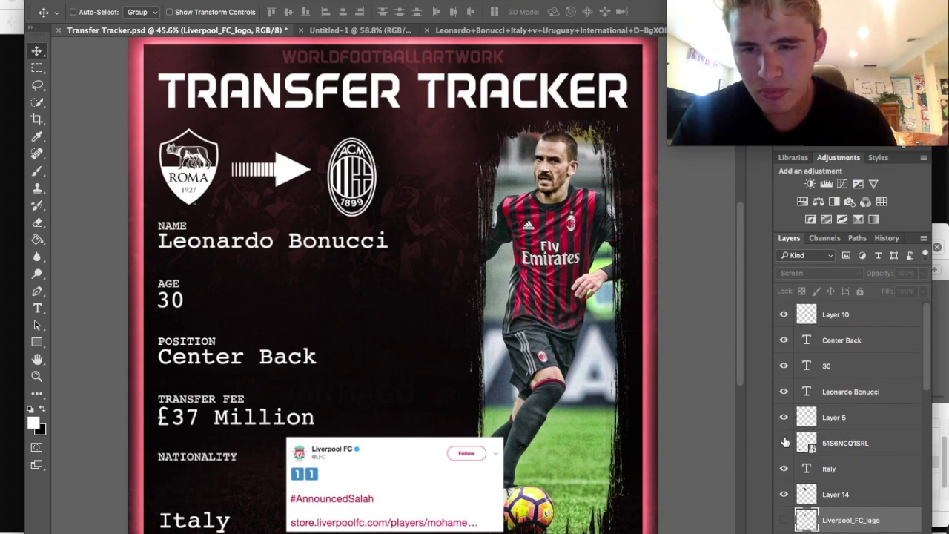
click(783, 443)
click(784, 417)
click(784, 417)
click(783, 494)
click(784, 494)
Select Layer 14 and shift the white AC Milan crest slightly up to line up with the Roma crest and arrow.
click(819, 495)
drag(549, 247, 571, 216)
scroll(802, 482, down, 2)
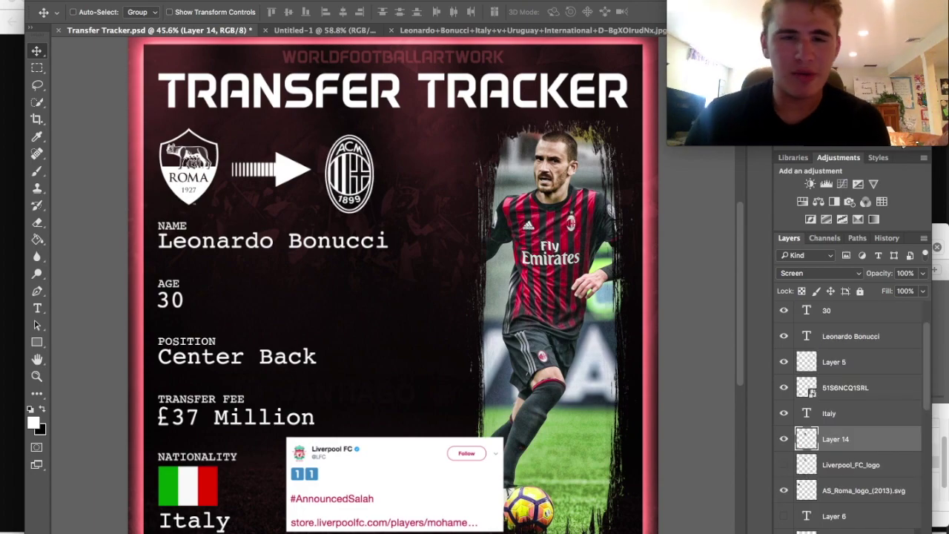
Search the Mac's files for "juventus" and place juventus_logo_hd_png_by_mastagraphic-d4o0lql.png into the Transfer Tracker document.
click(49, 529)
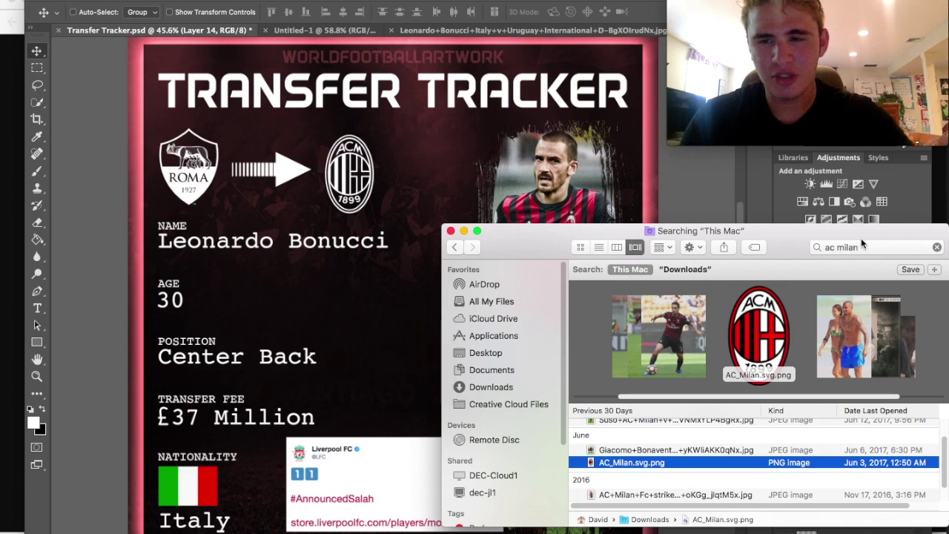
drag(861, 238, 778, 237)
click(805, 248)
key(super+a)
key(BackSpace)
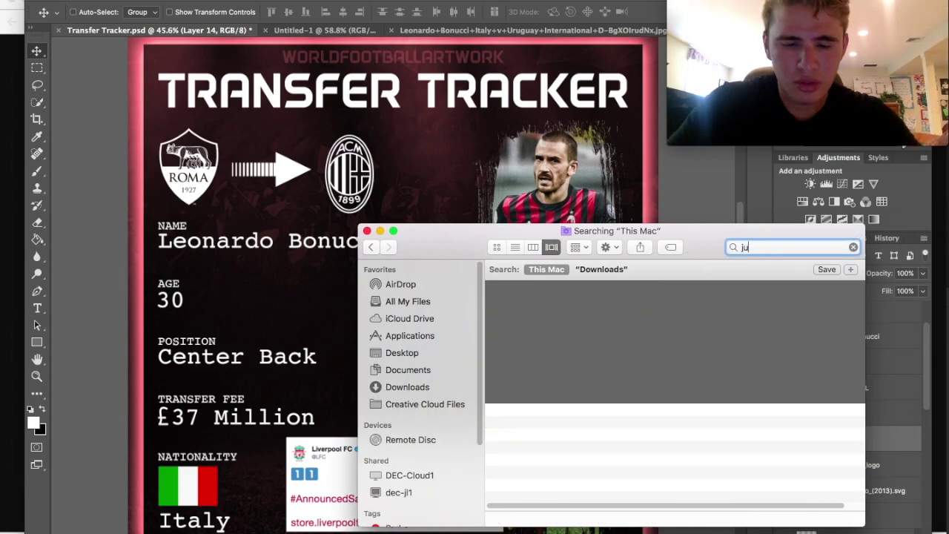
text(juventus)
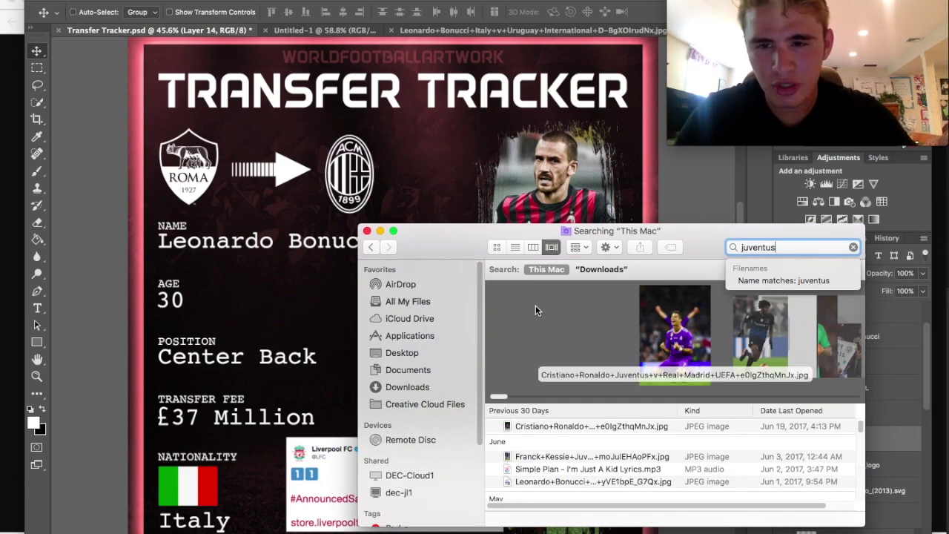
scroll(718, 352, right, 10)
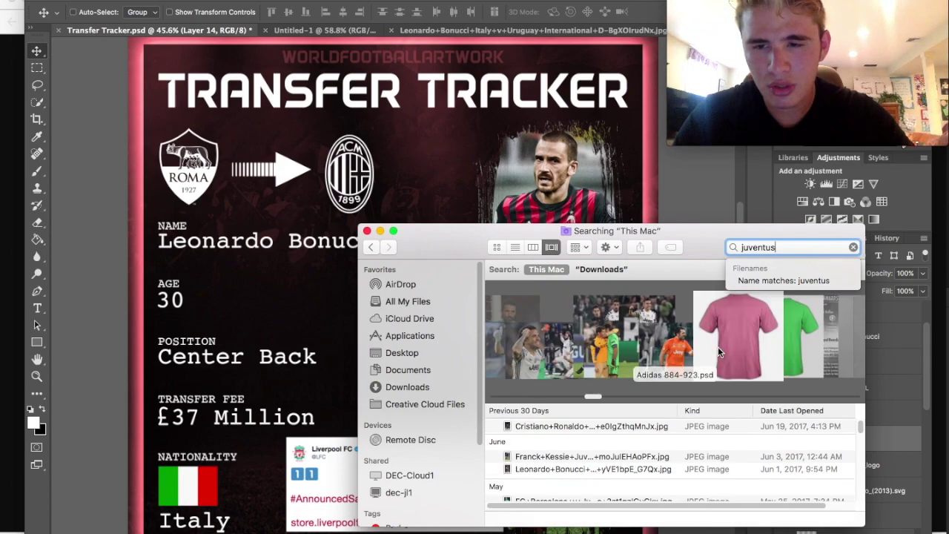
scroll(717, 347, right, 3)
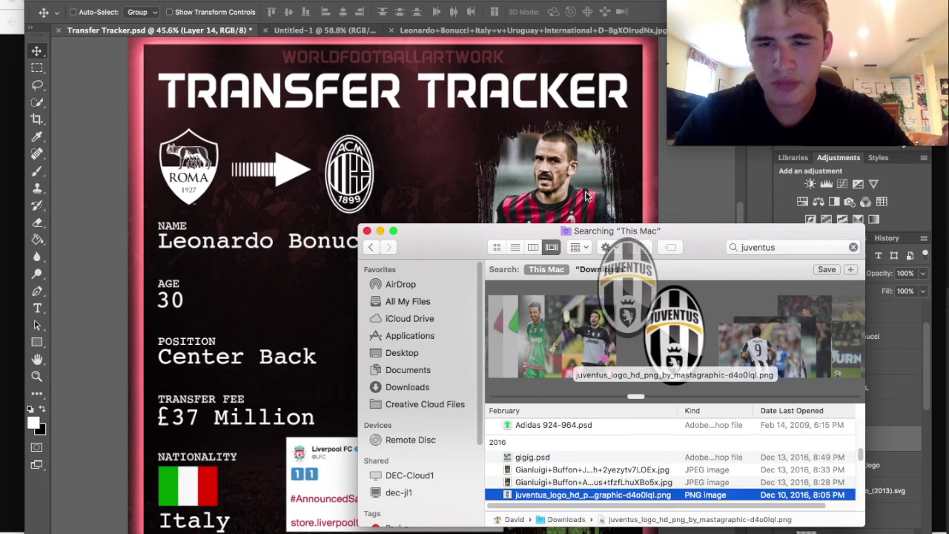
drag(717, 346, 570, 147)
key(Return)
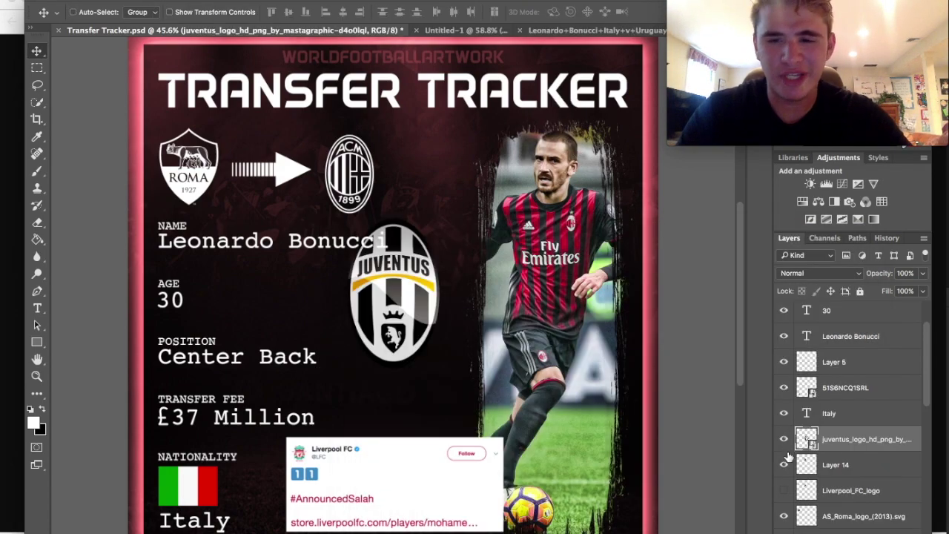
Dismiss the layer style settings and delete the old oval Juventus crest layer.
double_click(629, 310)
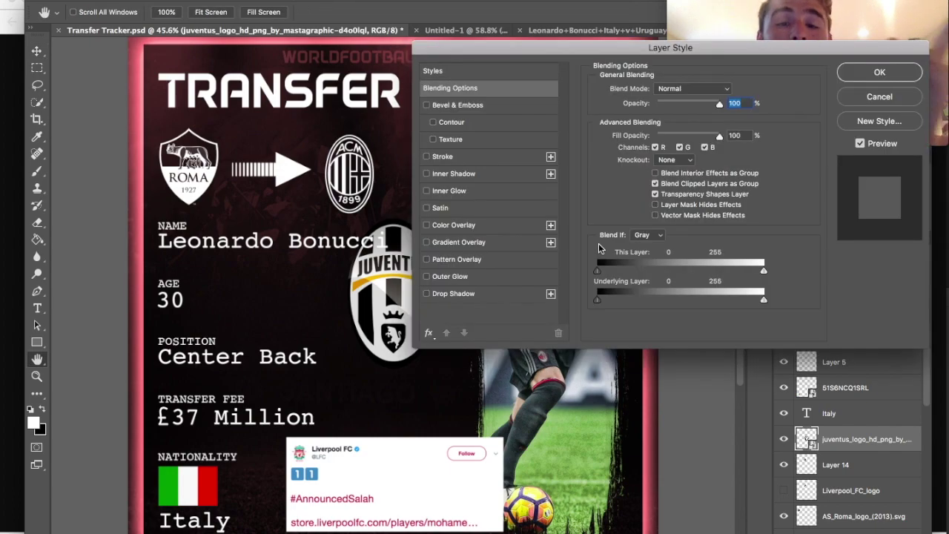
click(879, 97)
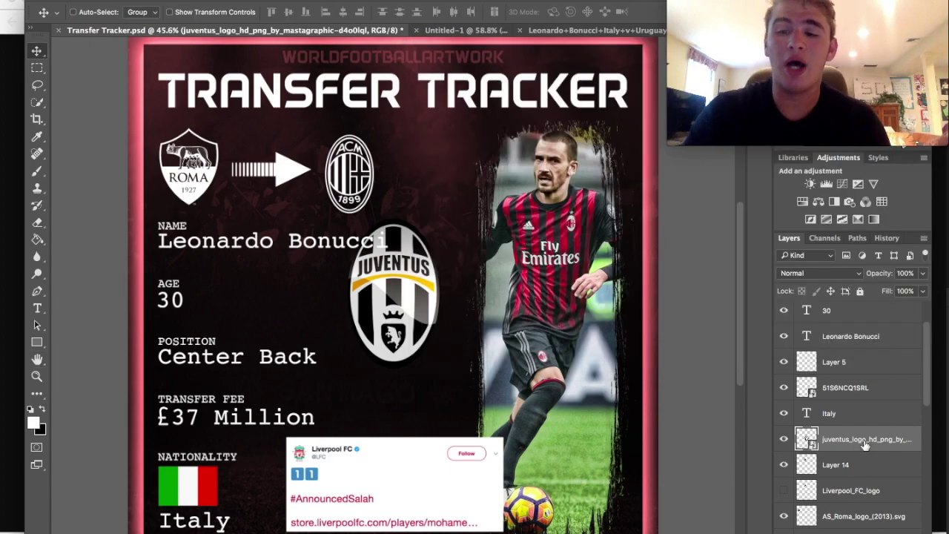
key(Delete)
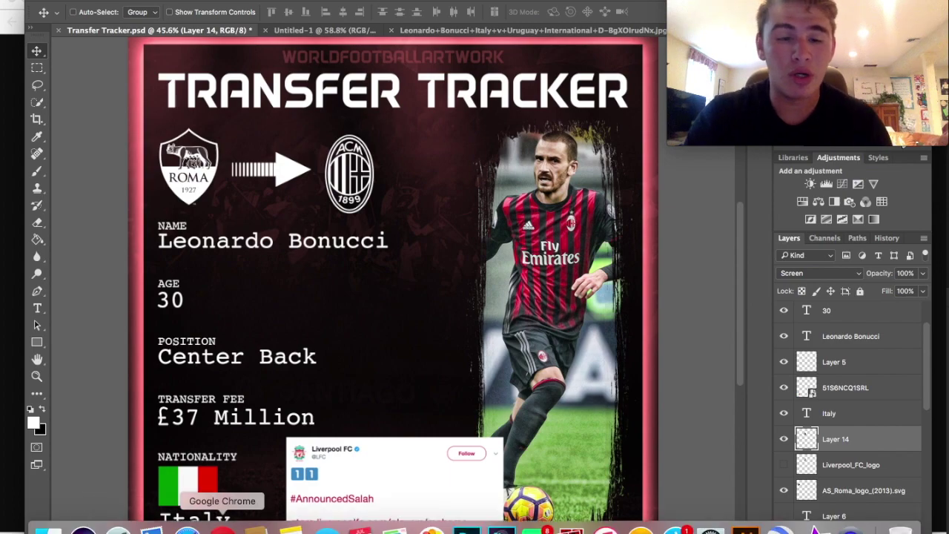
Switch to Google Chrome and run a Google image search for "new juventus logo".
click(222, 529)
click(425, 23)
key(BackSpace)
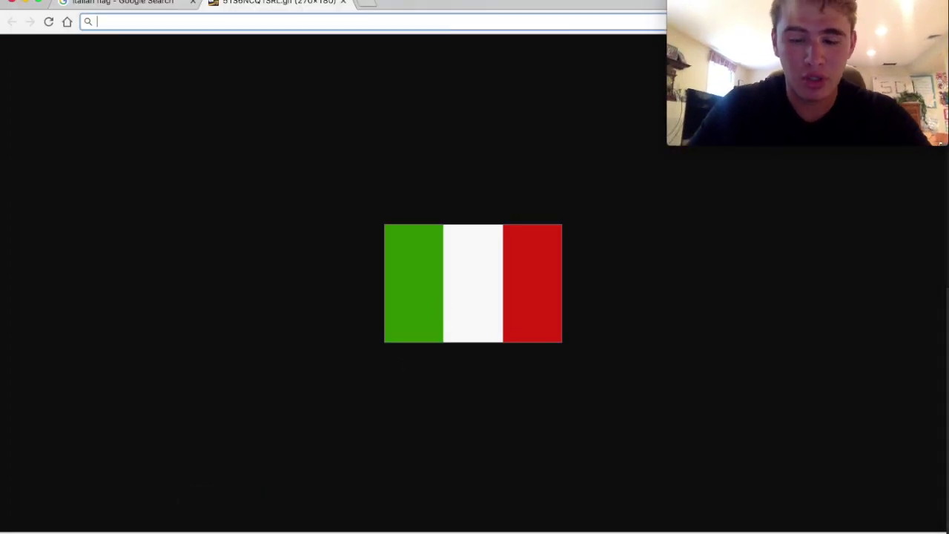
text(new juventus lo)
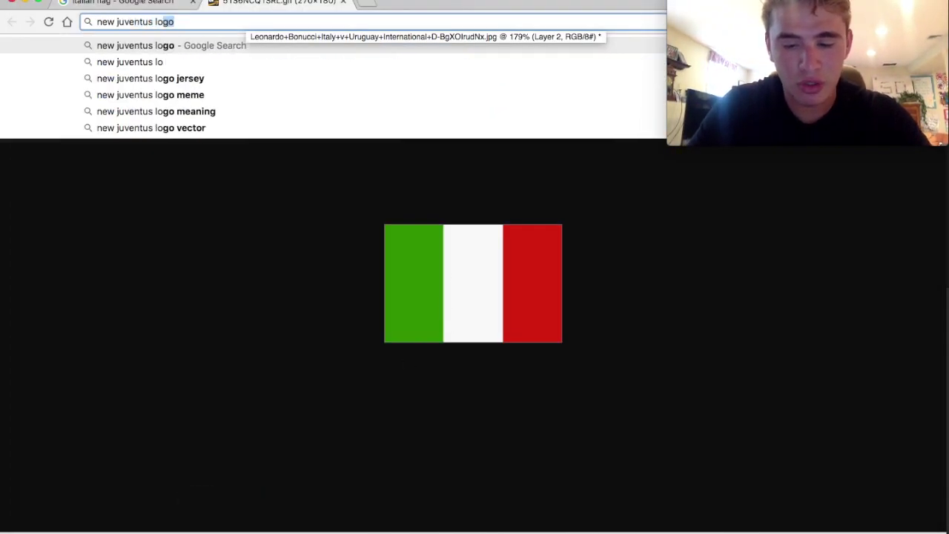
key(Return)
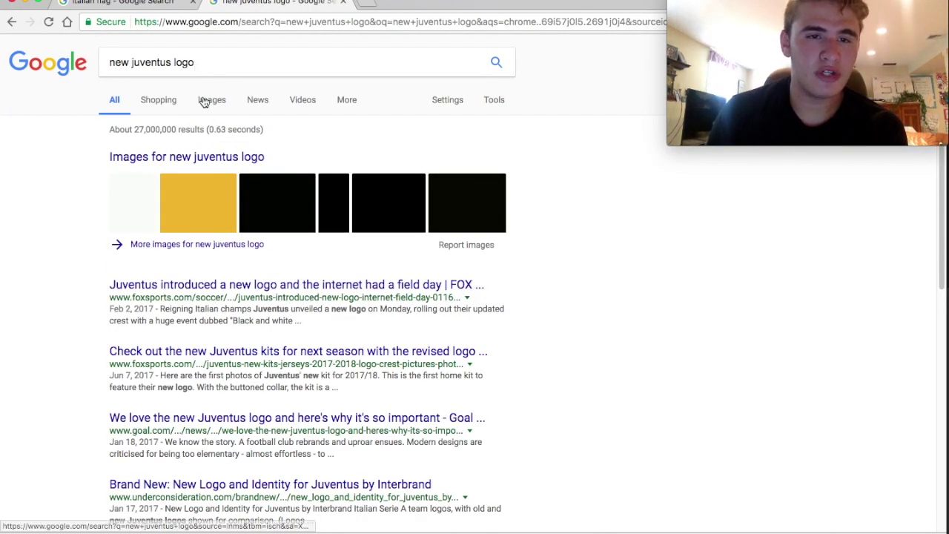
click(204, 100)
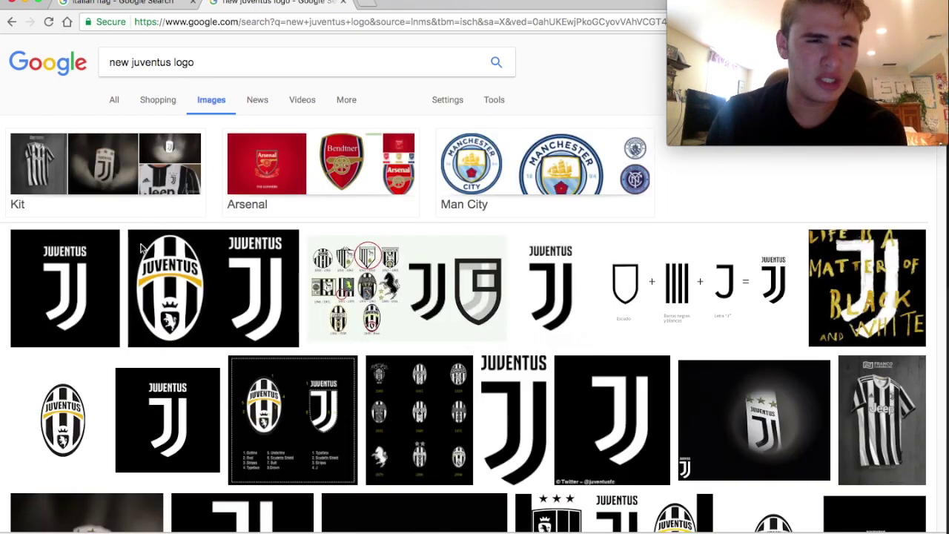
Open the white-on-black Juventus logo from underconsideration.com at full size and save it as juventus_logo.png.
click(109, 256)
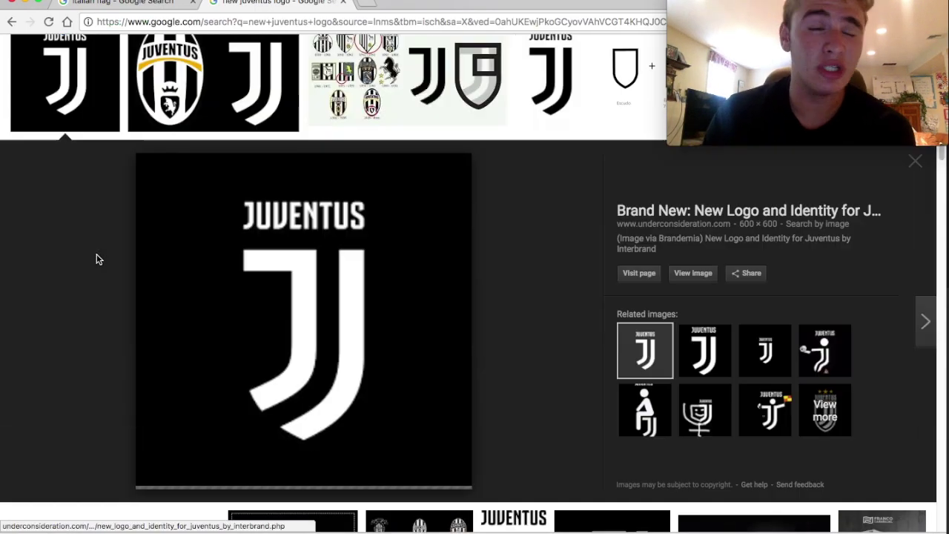
click(692, 273)
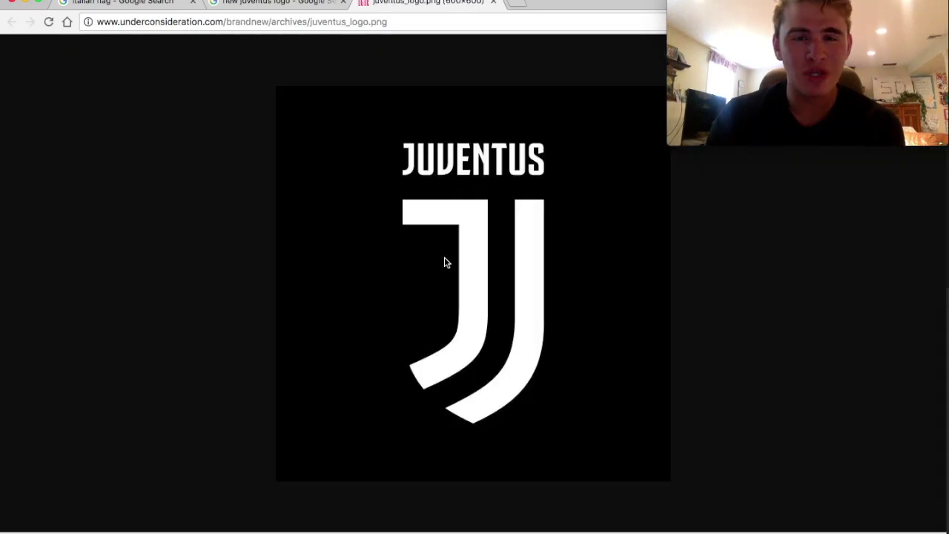
right_click(444, 258)
click(485, 278)
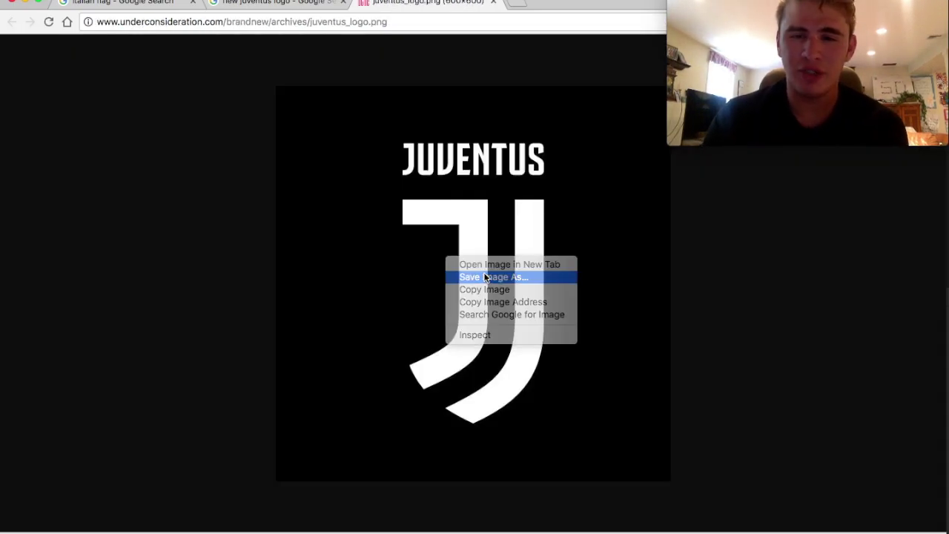
key(Return)
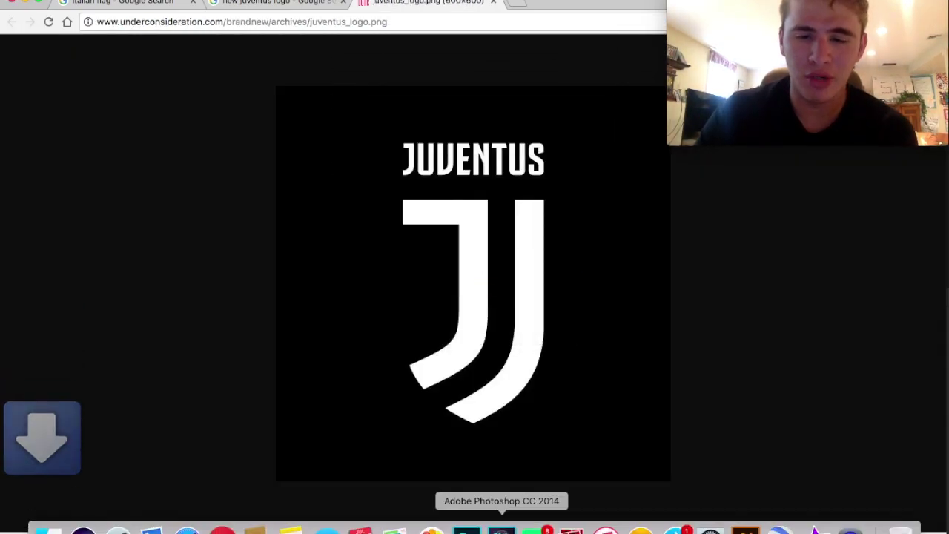
Return to Photoshop and place the saved juventus_logo image from Downloads into the Transfer Tracker document.
click(467, 528)
click(48, 530)
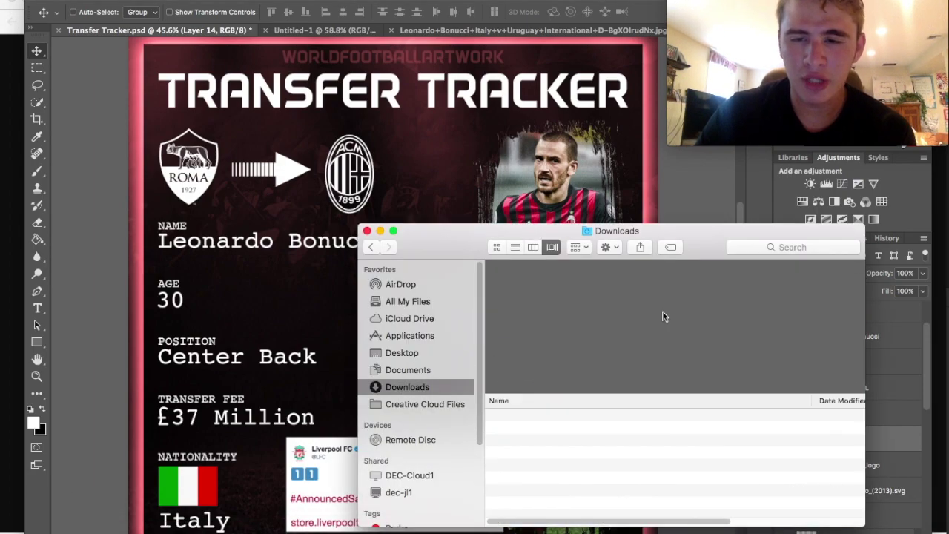
drag(672, 315, 317, 308)
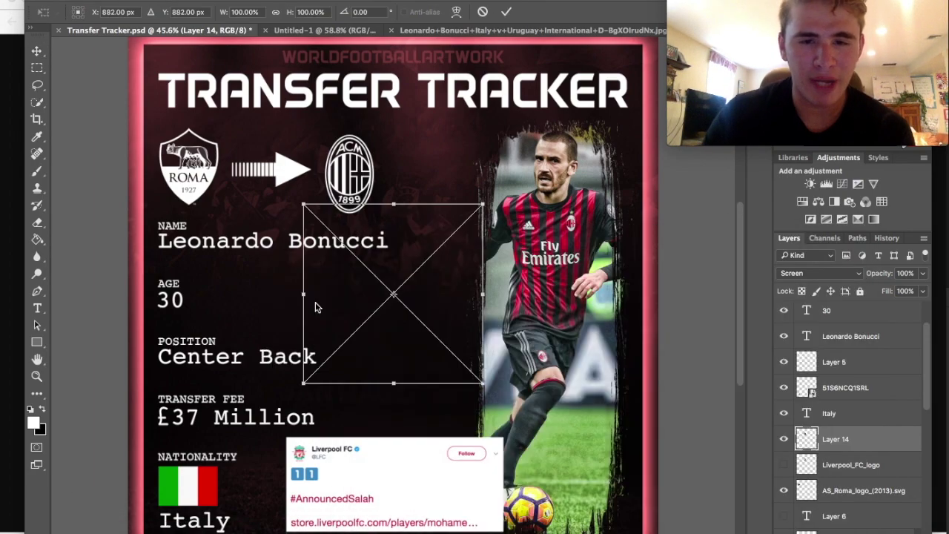
key(Return)
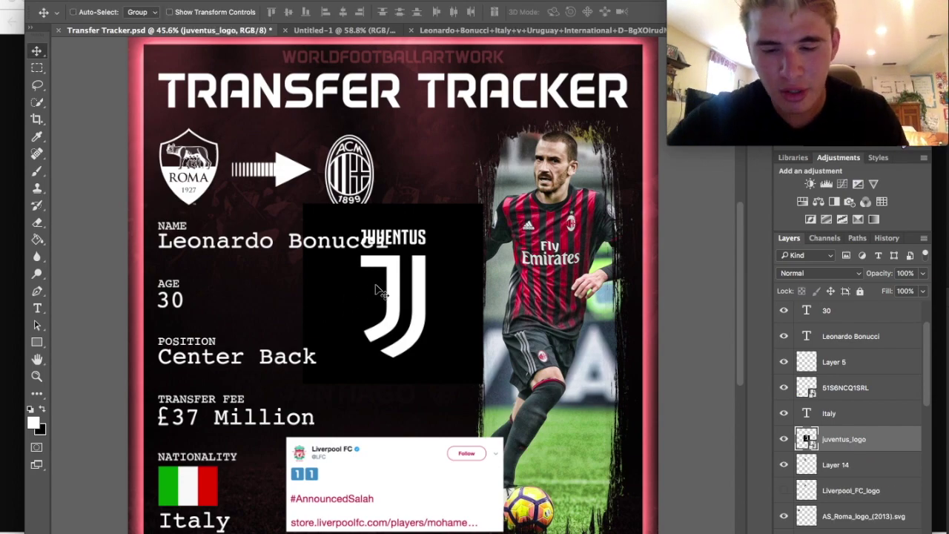
Move the Juventus logo over the Roma crest and scale it down to fit beside the arrow.
scroll(435, 290, up, 5)
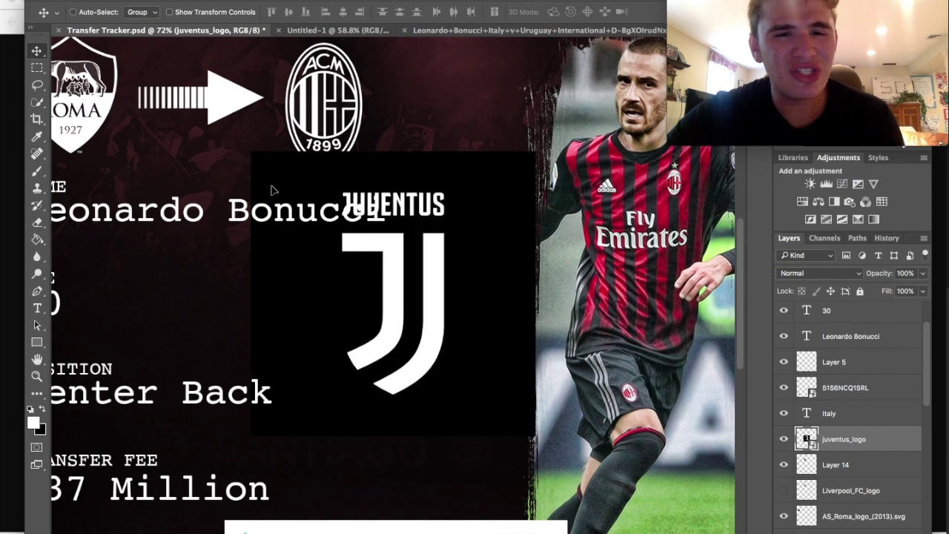
drag(450, 304, 271, 178)
scroll(297, 196, down, 5)
key(ctrl+t)
drag(328, 156, 276, 199)
key(Return)
scroll(278, 200, up, 3)
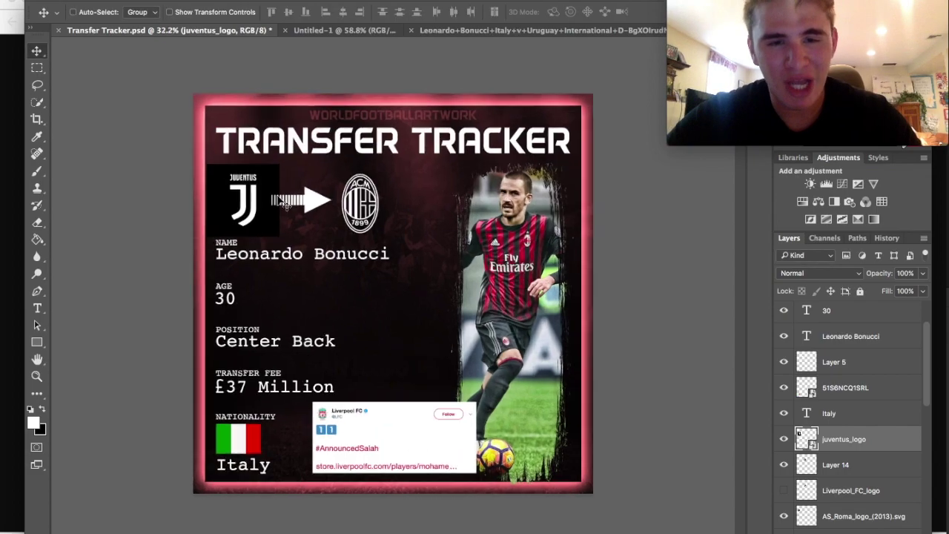
Apply Invert twice to the juventus_logo layer and set its blend mode to Screen.
key(ctrl+i)
key(ctrl+i)
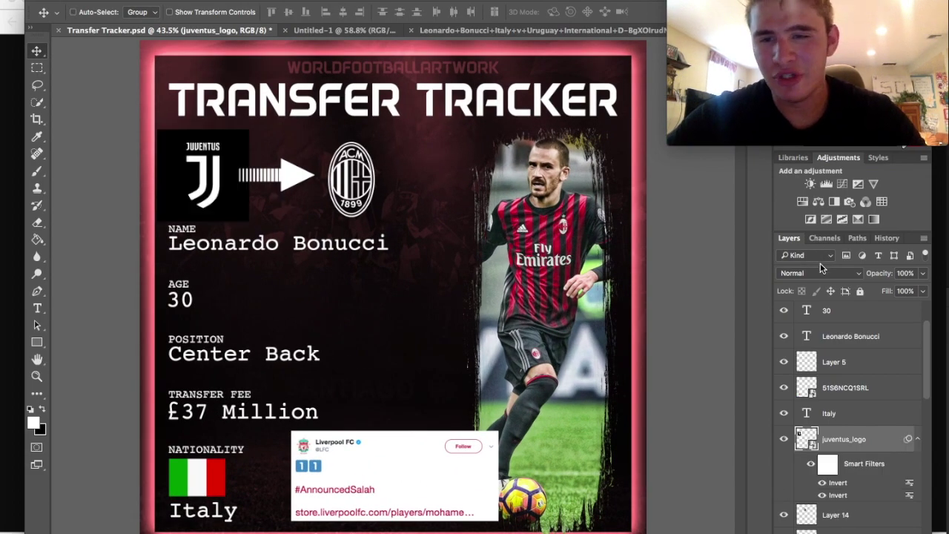
click(820, 272)
click(795, 367)
scroll(400, 222, up, 3)
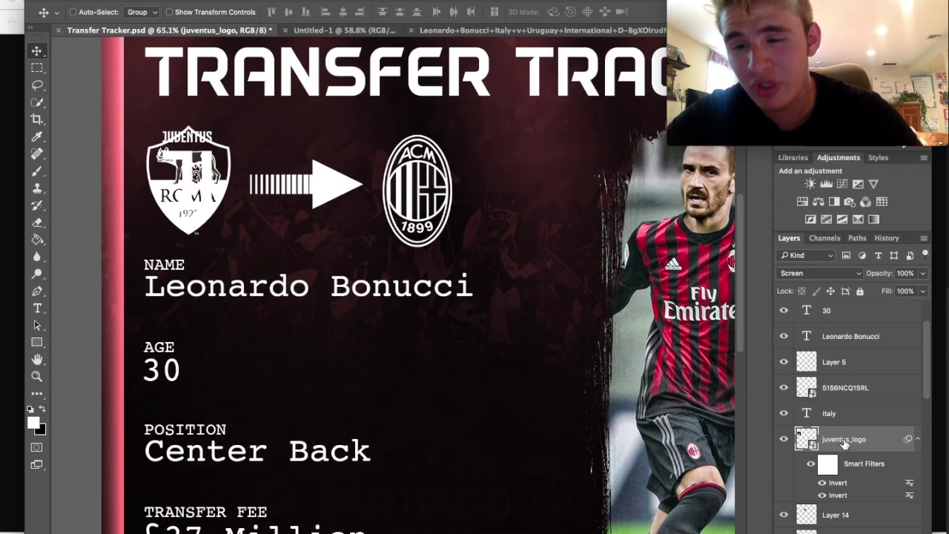
Move the juventus_logo layer above the Italy text layer and hide the AS_Roma_logo_(2013).svg layer.
drag(831, 430, 830, 401)
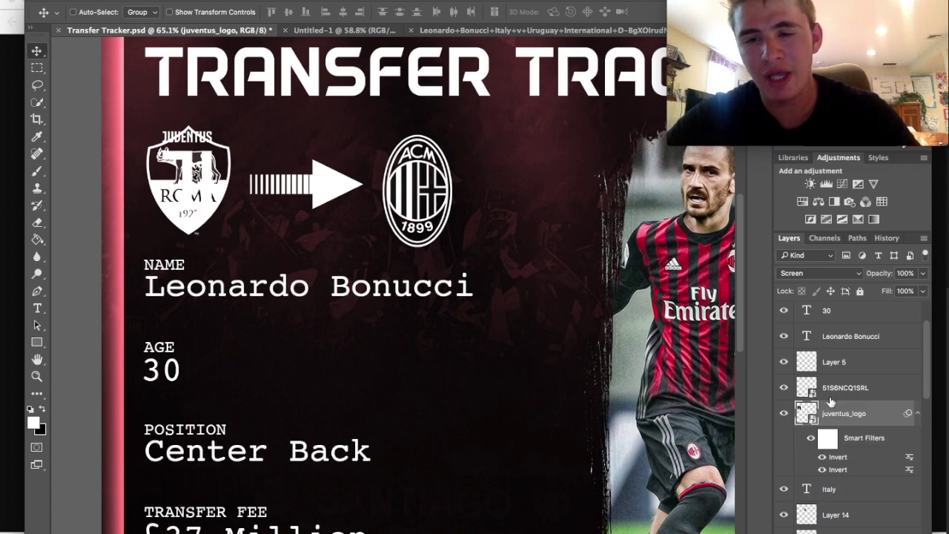
click(833, 389)
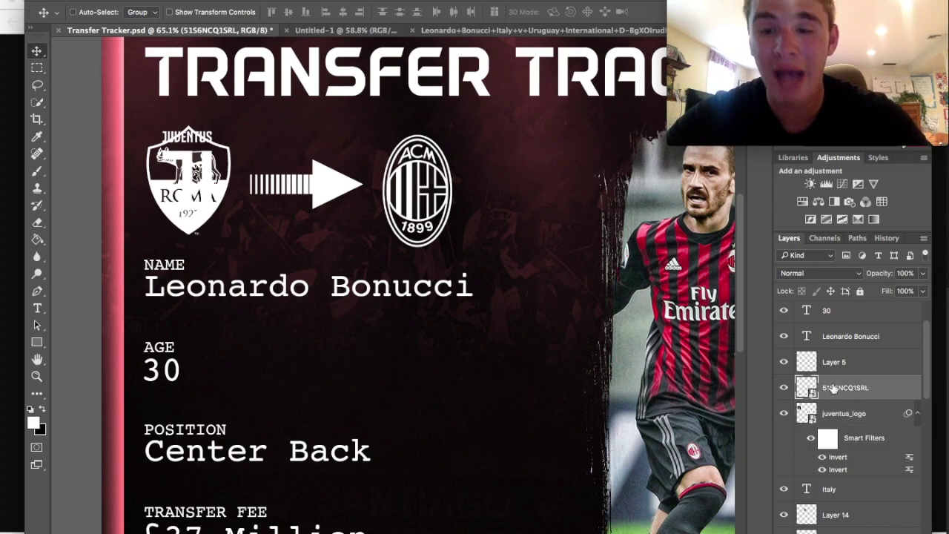
scroll(829, 375, down, 3)
scroll(830, 410, down, 1)
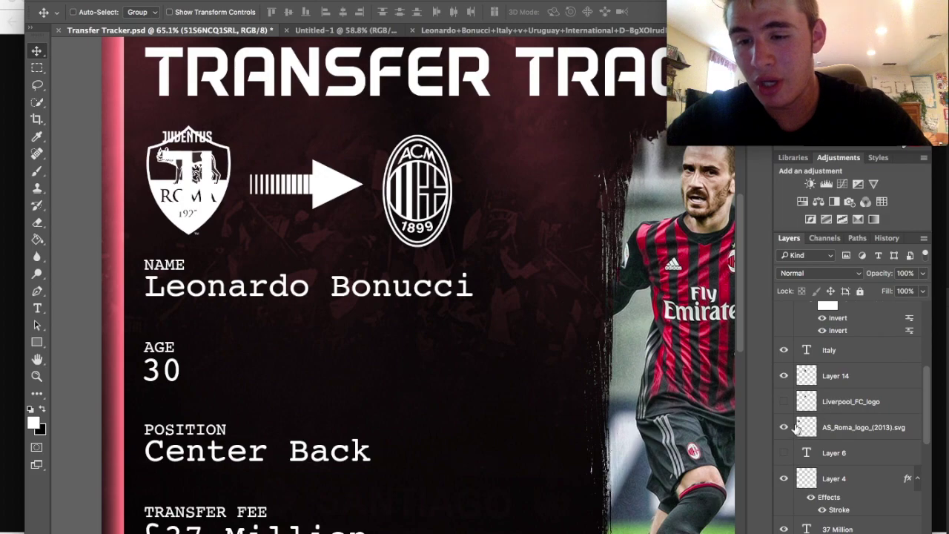
click(826, 434)
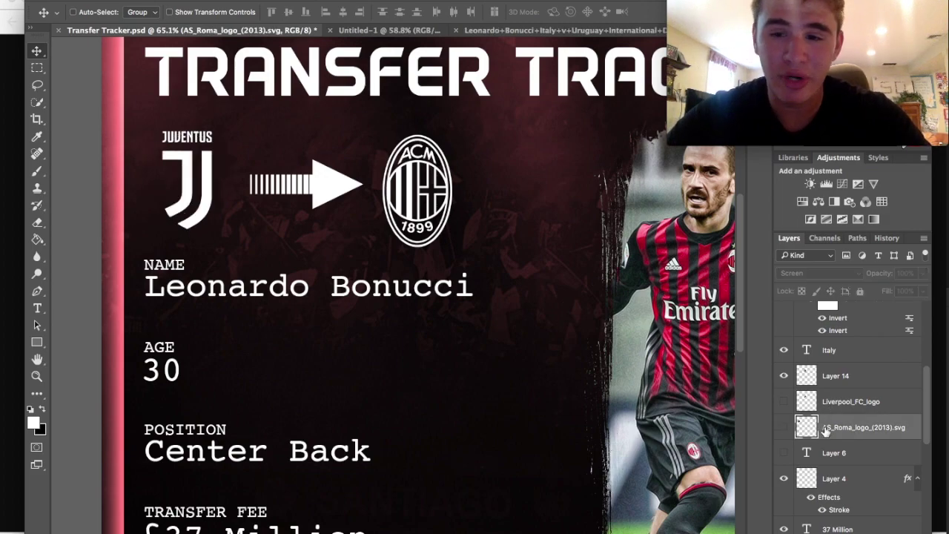
Select the juventus_logo layer and shift the logo slightly right and down, closer to the arrow.
scroll(831, 397, up, 5)
click(829, 400)
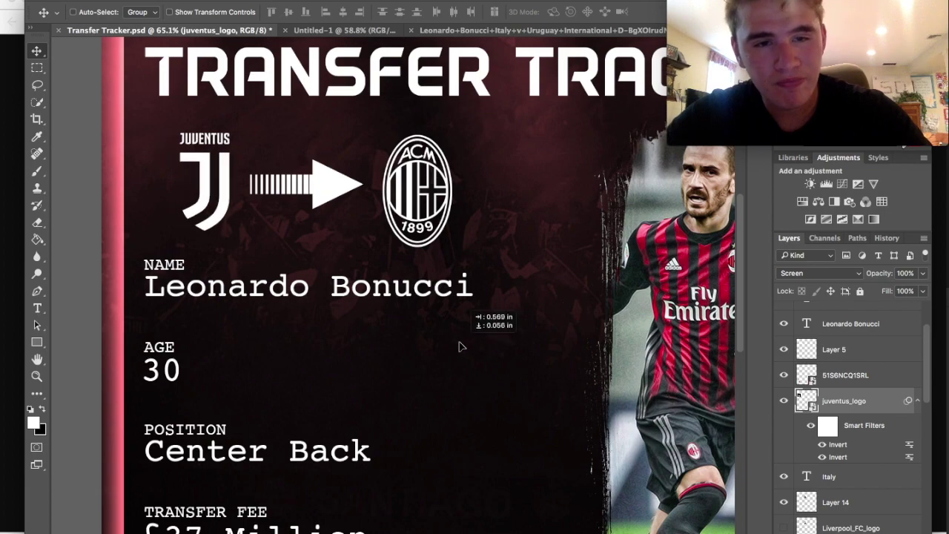
scroll(458, 346, down, 3)
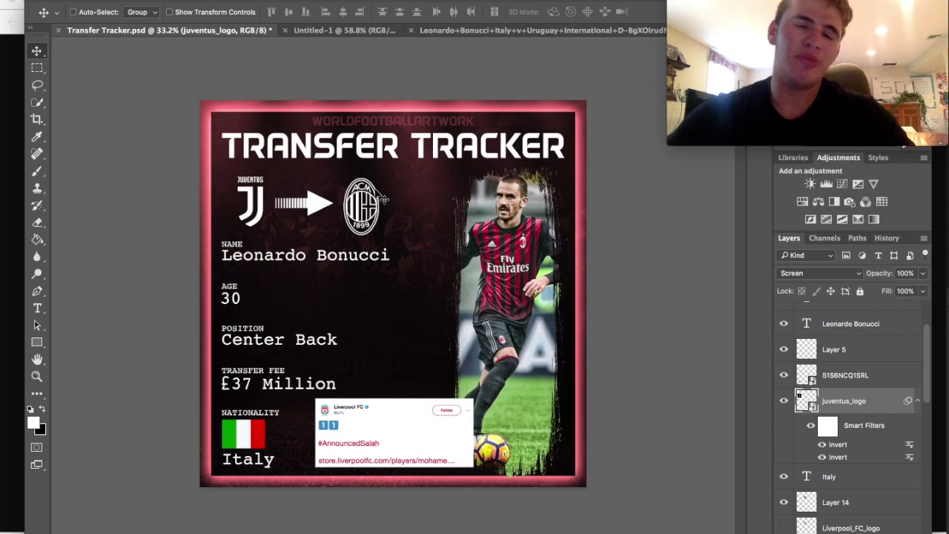
scroll(383, 199, down, 2)
scroll(383, 198, up, 4)
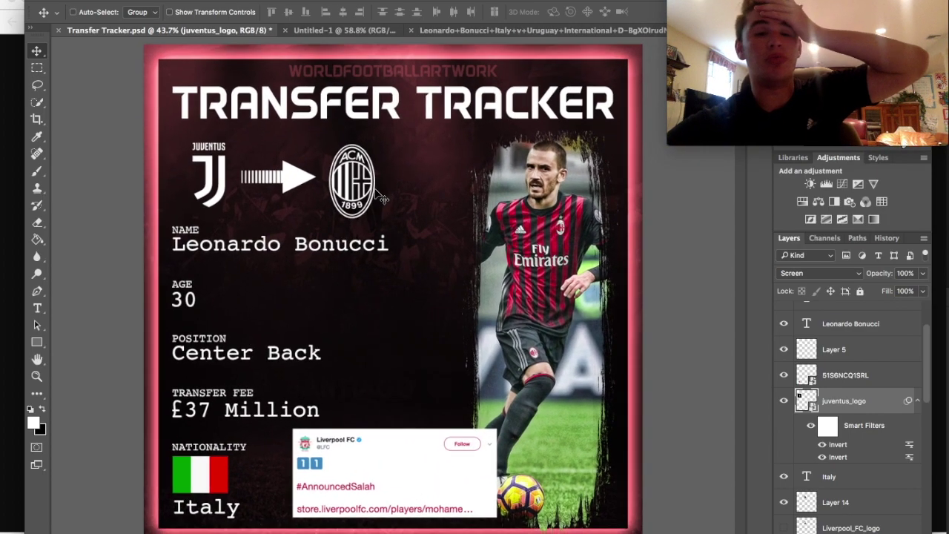
scroll(384, 194, up, 1)
scroll(384, 194, down, 2)
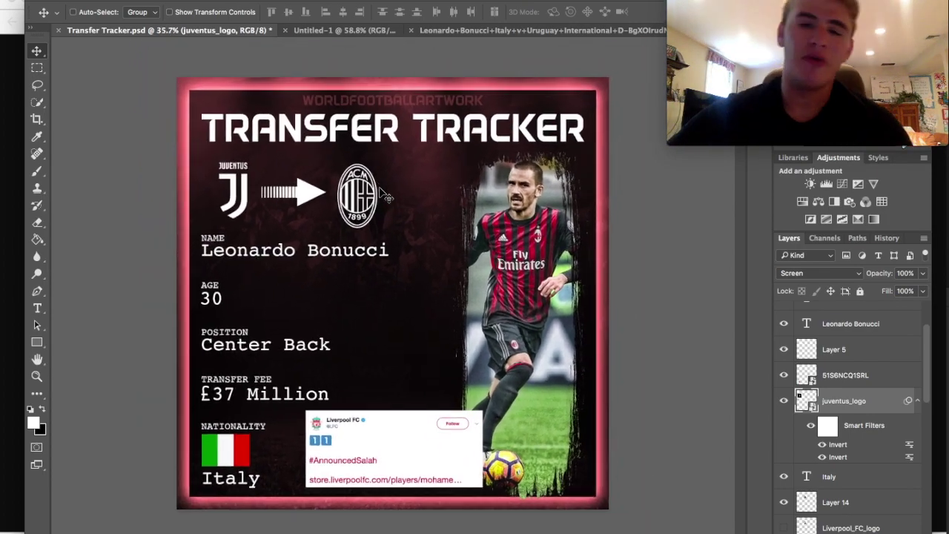
scroll(384, 196, up, 1)
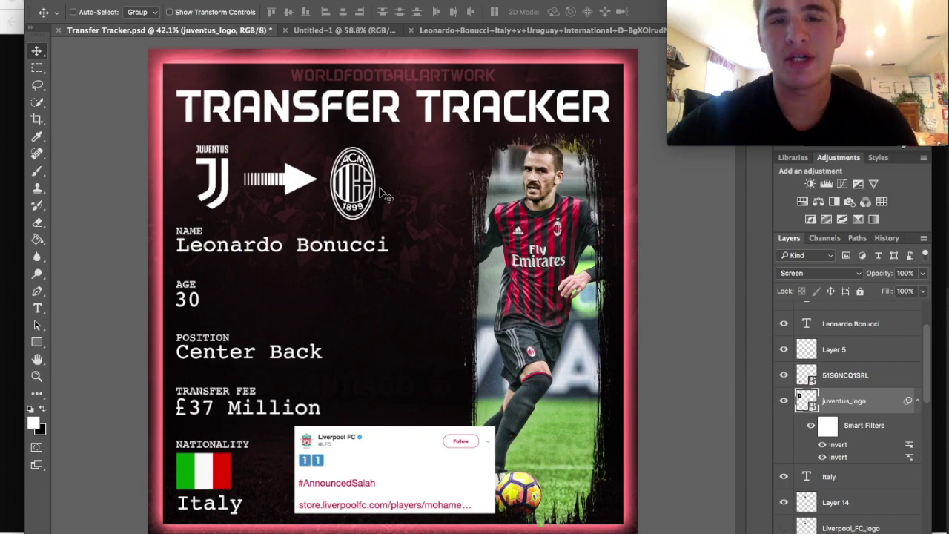
scroll(385, 196, down, 1)
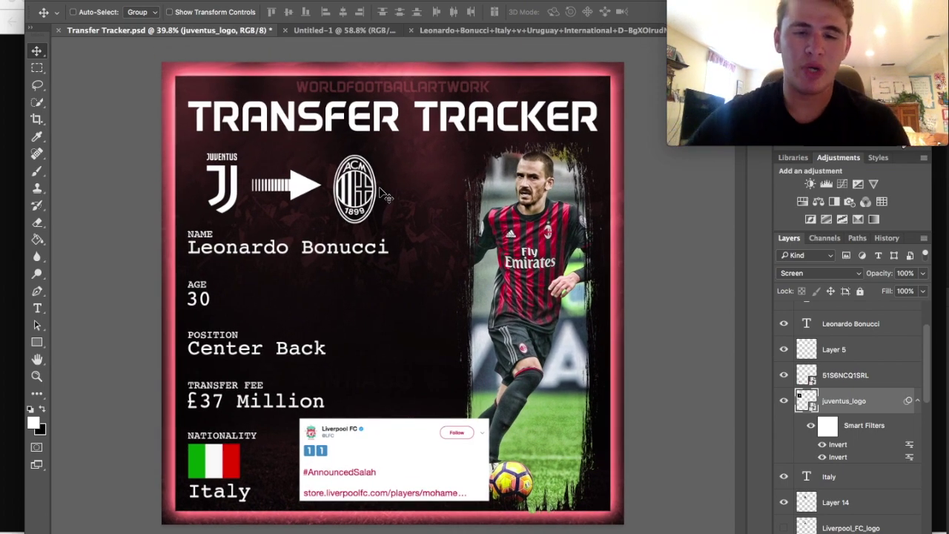
scroll(788, 399, up, 3)
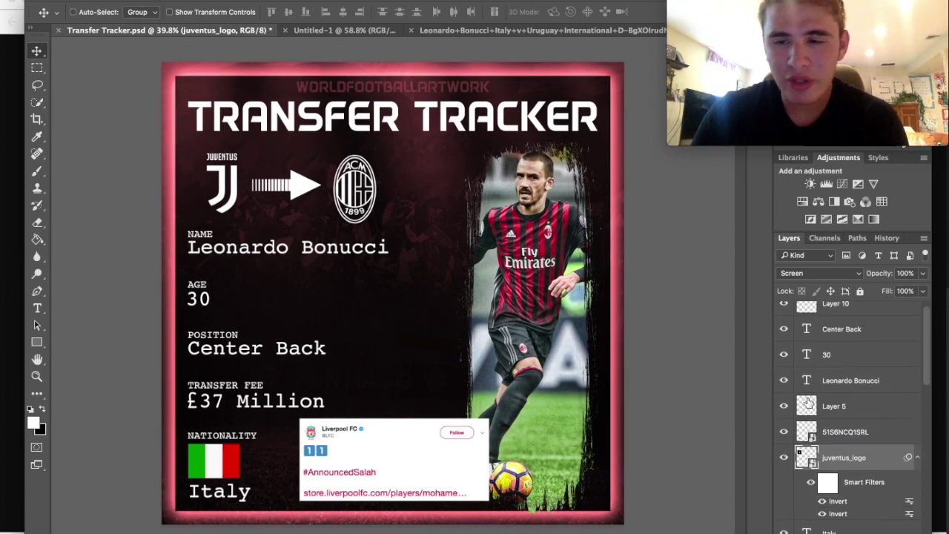
Delete the Screen Shot 2017-06-23 layer holding the Liverpool FC tweet from the transfer tracker.
scroll(809, 401, down, 2)
scroll(810, 401, down, 4)
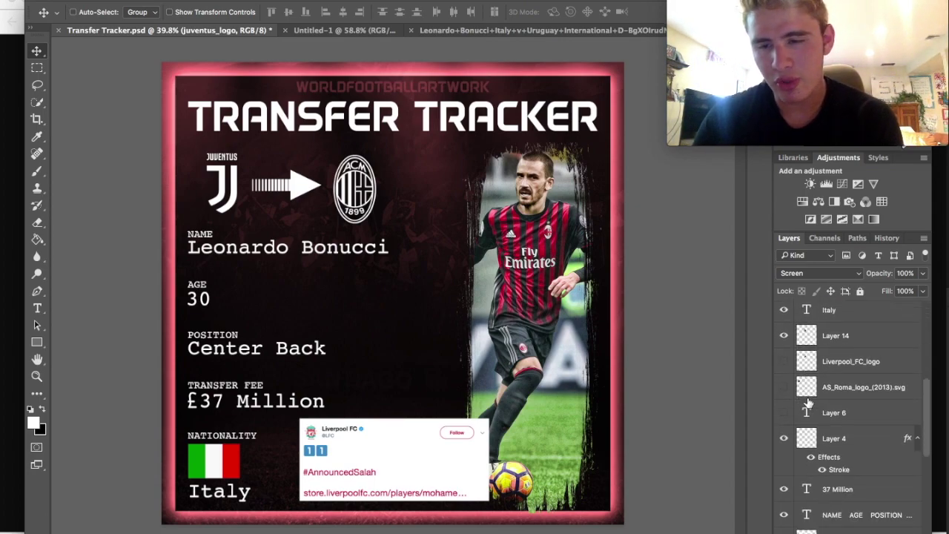
scroll(825, 402, down, 5)
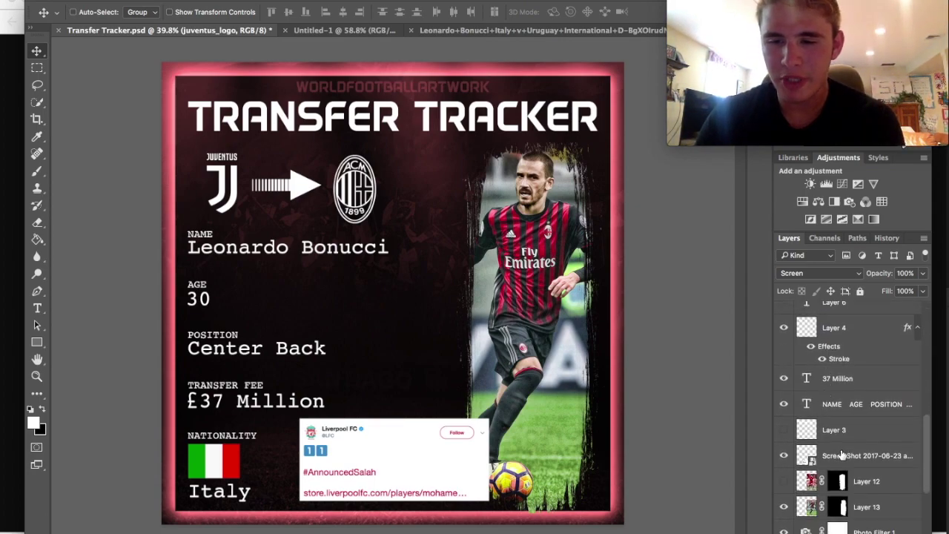
click(840, 455)
key(Delete)
mouse_move(187, 528)
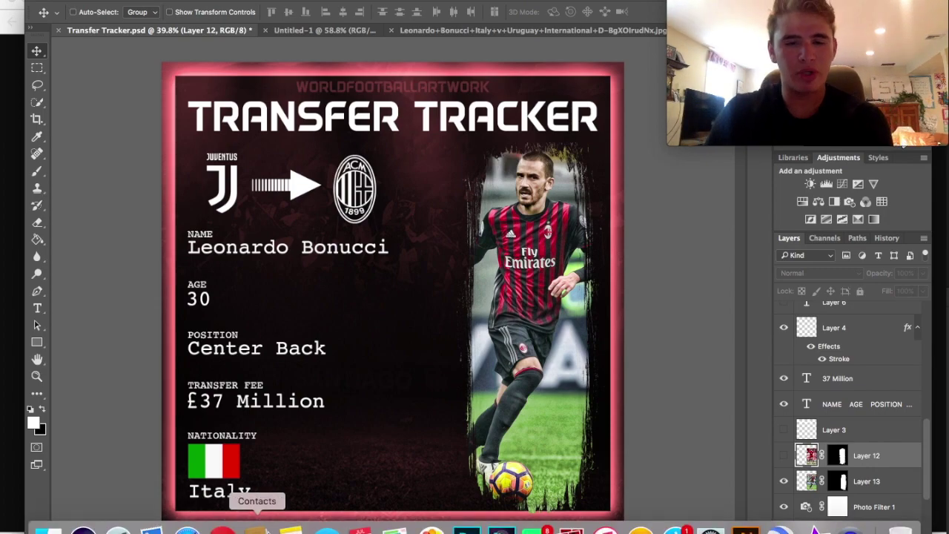
click(223, 528)
key(BackSpace)
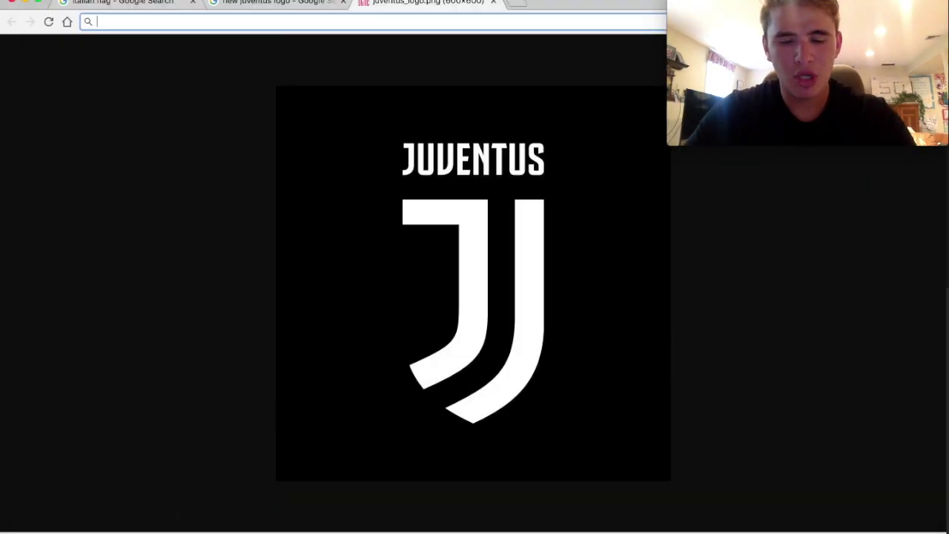
text(ac milan)
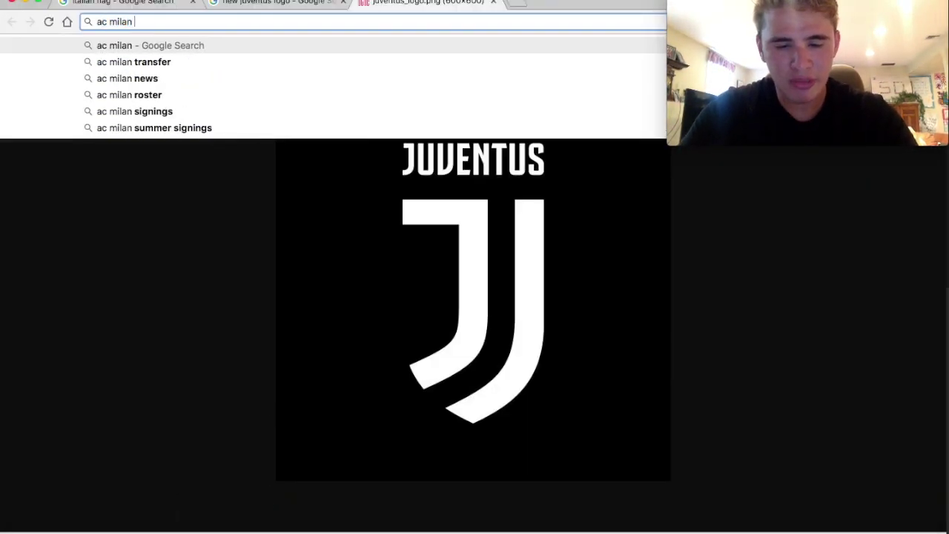
text( twitter)
key(Return)
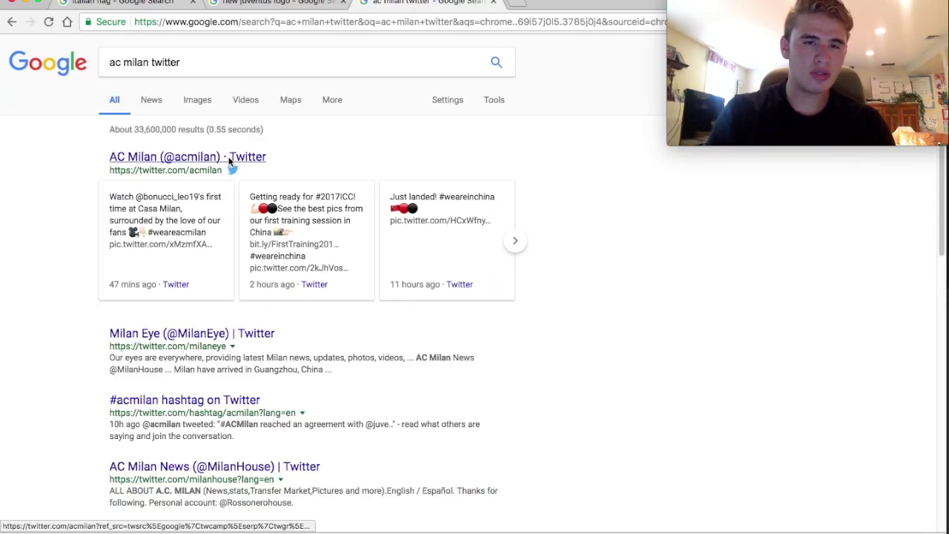
click(232, 162)
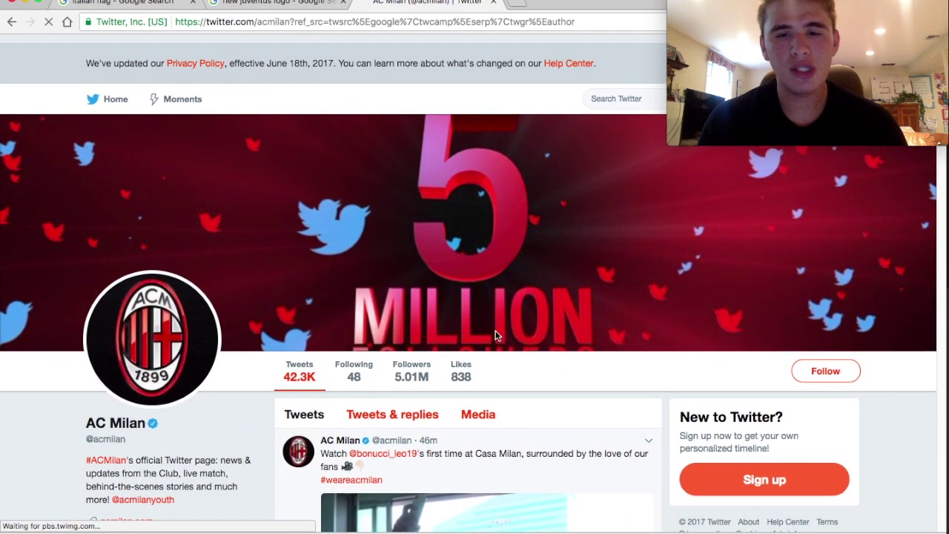
Look through the AC Milan Twitter timeline for a tweet announcing the Bonucci transfer.
scroll(496, 335, down, 5)
scroll(496, 334, down, 8)
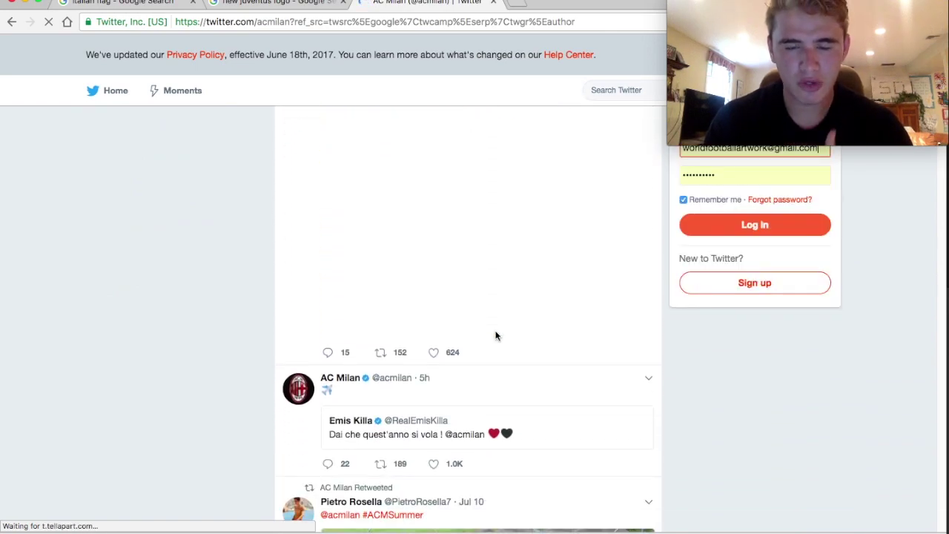
scroll(496, 336, down, 6)
scroll(496, 336, up, 2)
scroll(496, 336, up, 6)
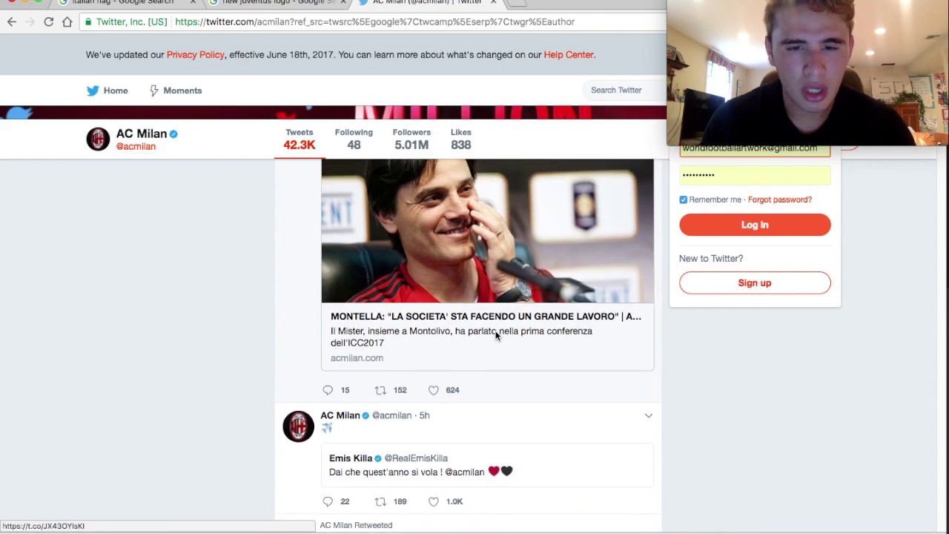
scroll(496, 336, up, 5)
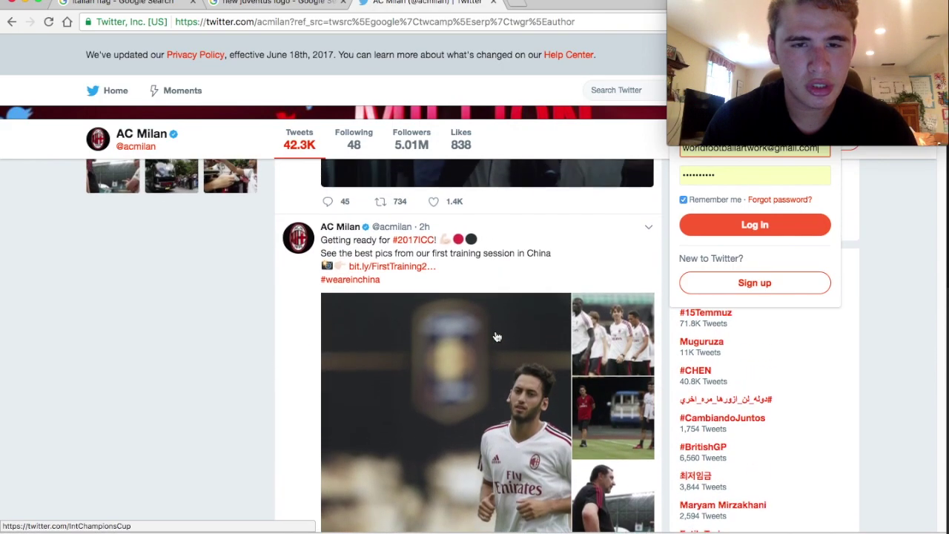
scroll(496, 336, up, 3)
scroll(496, 336, down, 10)
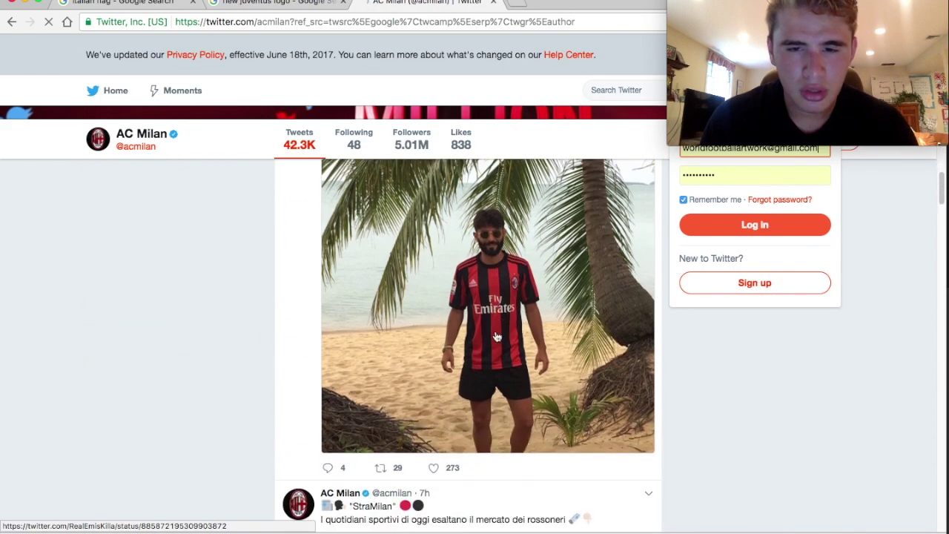
scroll(496, 336, down, 10)
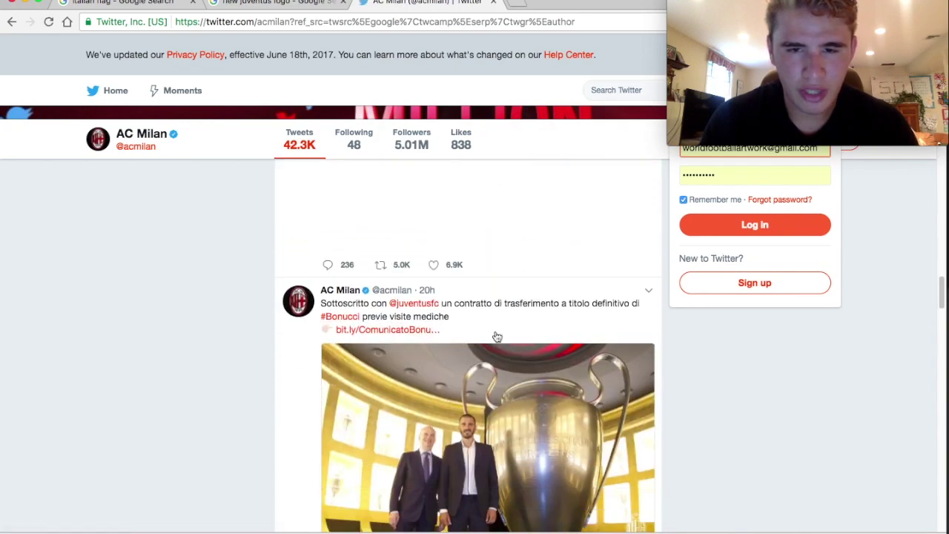
scroll(496, 336, down, 10)
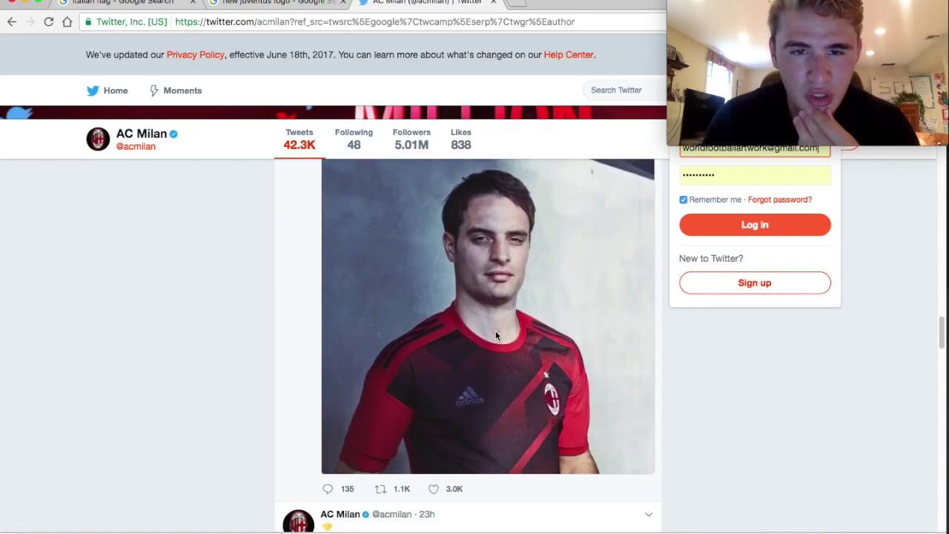
scroll(496, 336, up, 8)
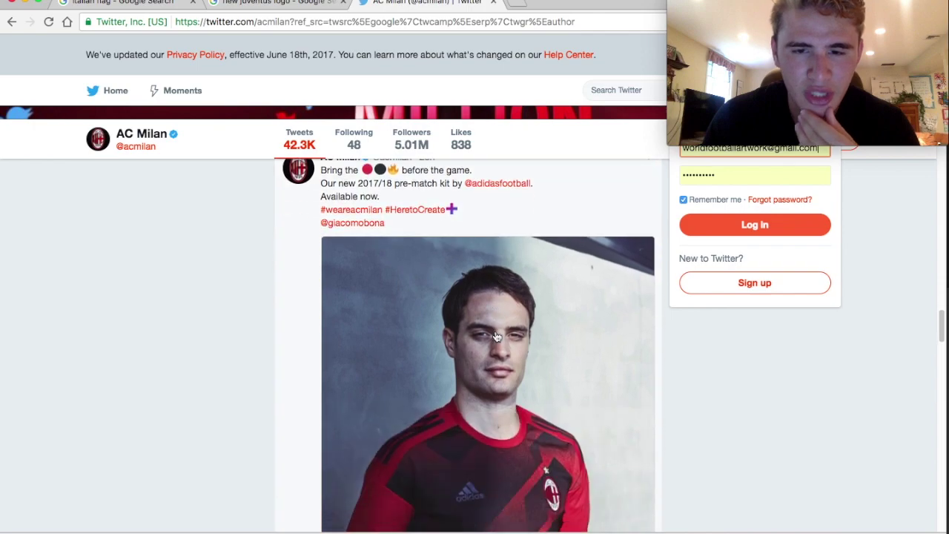
scroll(479, 413, down, 10)
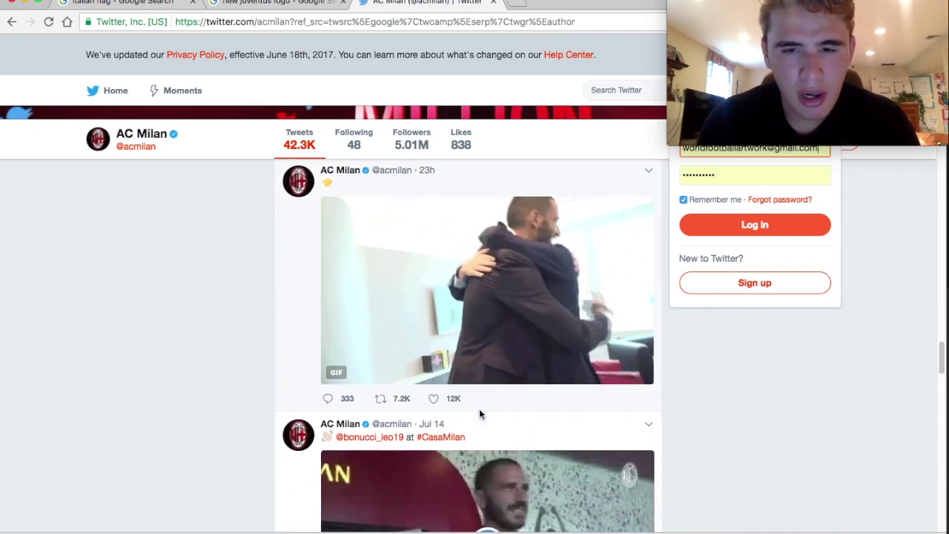
scroll(480, 415, down, 10)
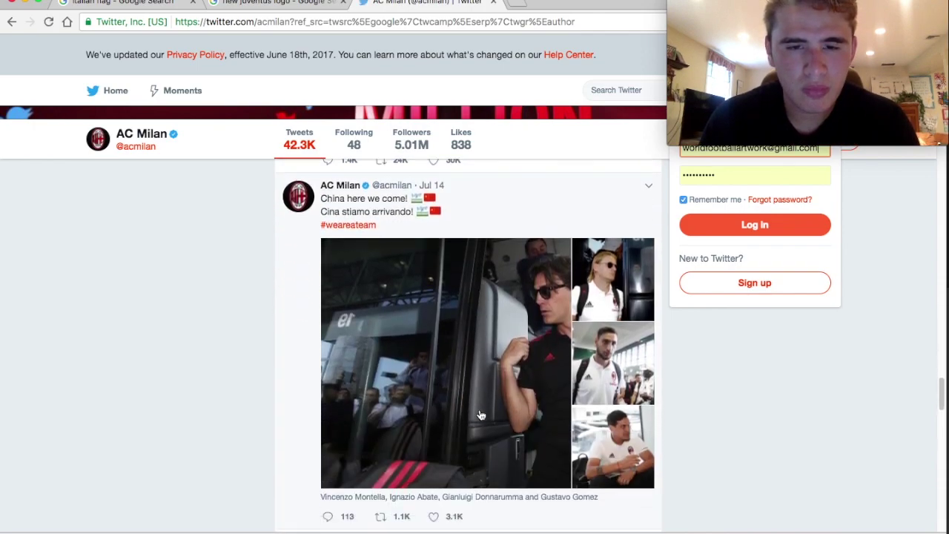
scroll(480, 415, down, 9)
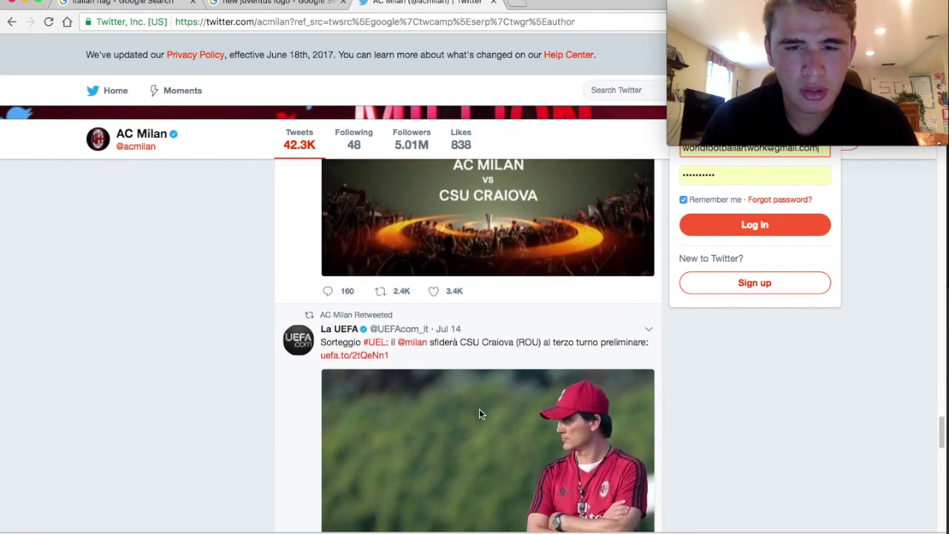
scroll(479, 414, down, 10)
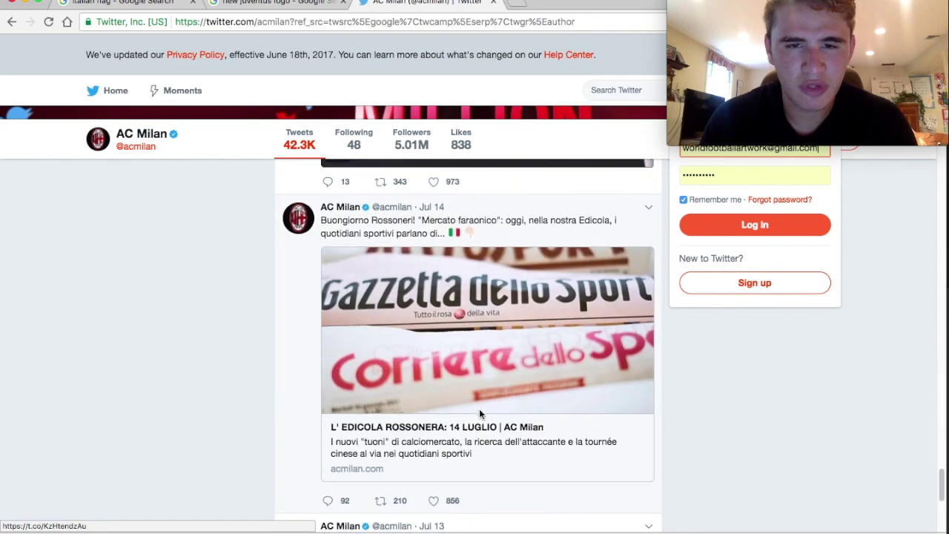
scroll(479, 414, down, 5)
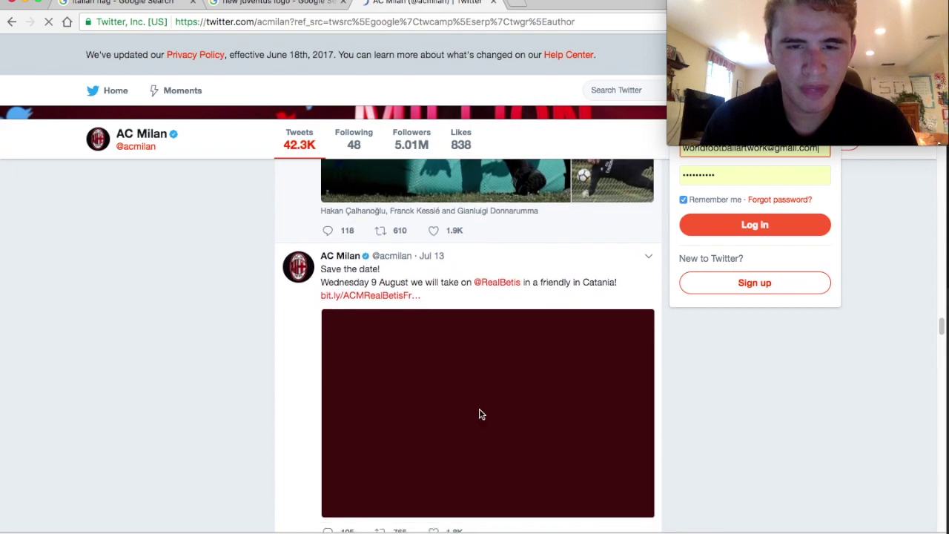
scroll(481, 415, down, 3)
scroll(479, 414, up, 10)
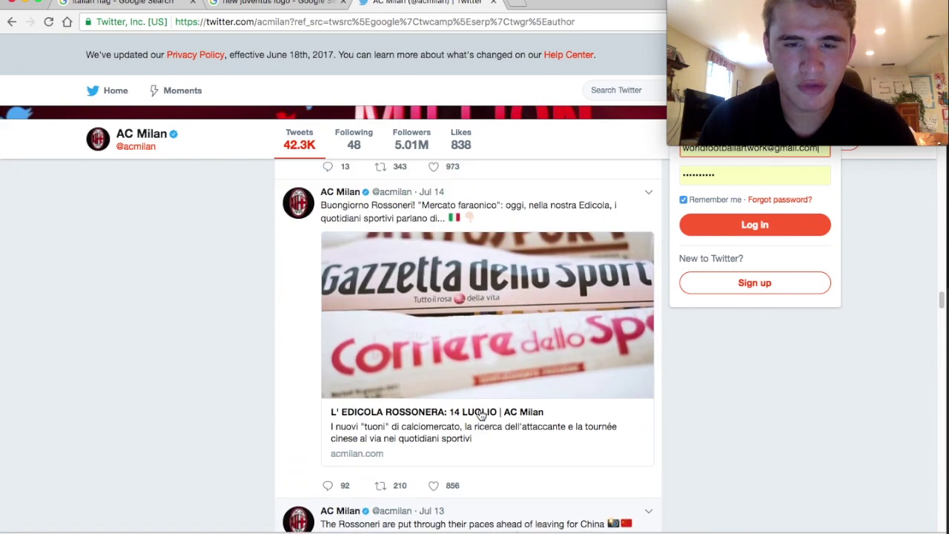
scroll(479, 414, up, 15)
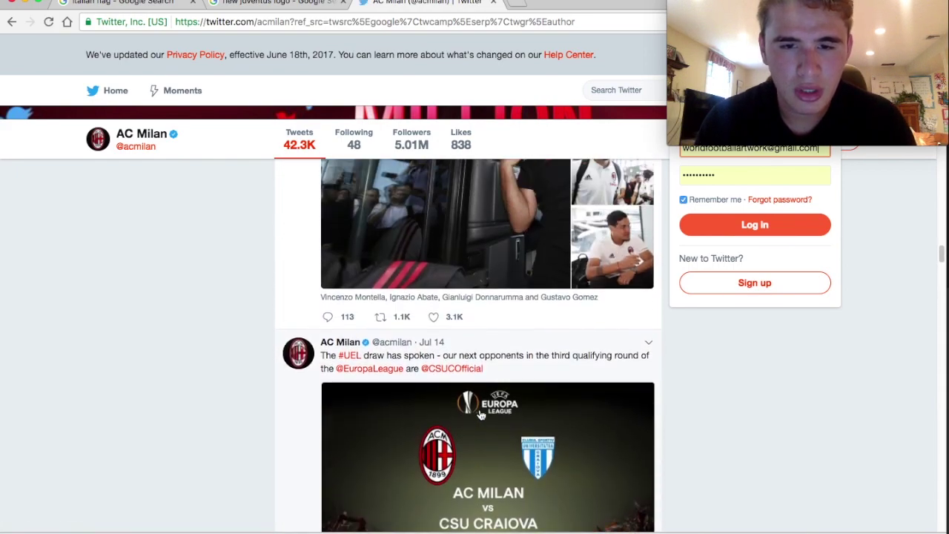
scroll(479, 414, up, 8)
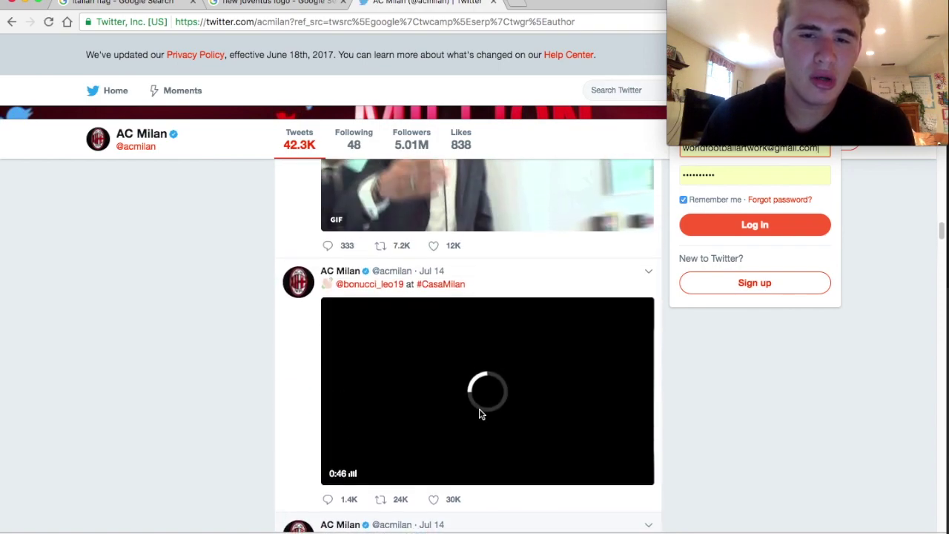
scroll(510, 297, up, 6)
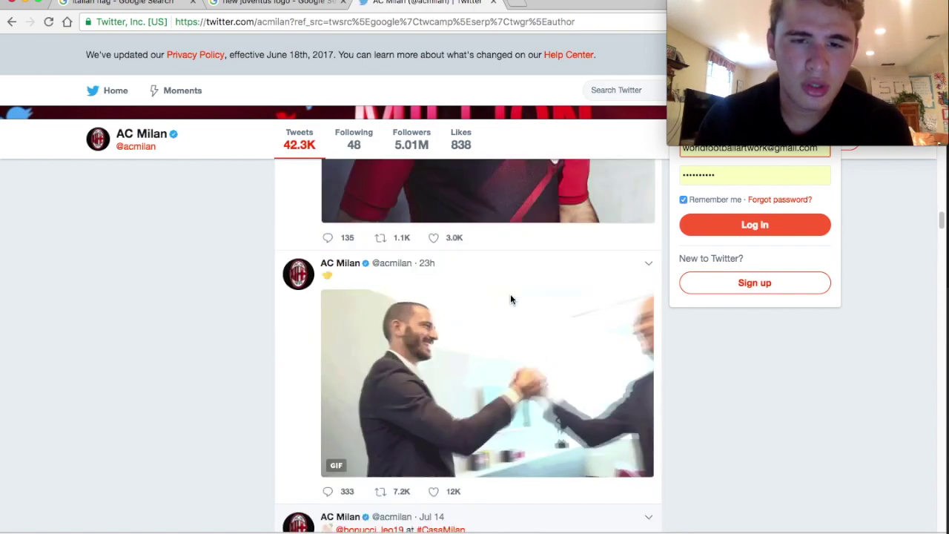
scroll(510, 299, up, 8)
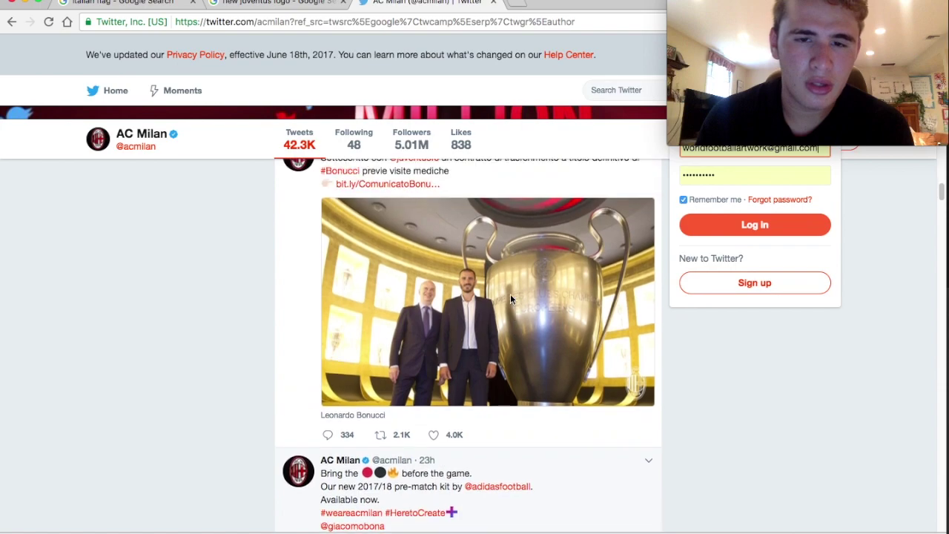
scroll(510, 299, up, 8)
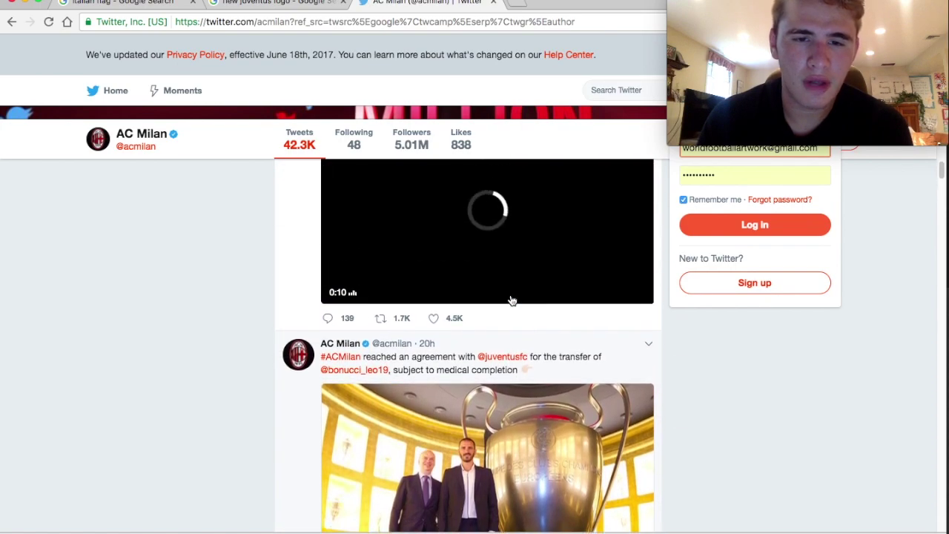
scroll(510, 299, up, 8)
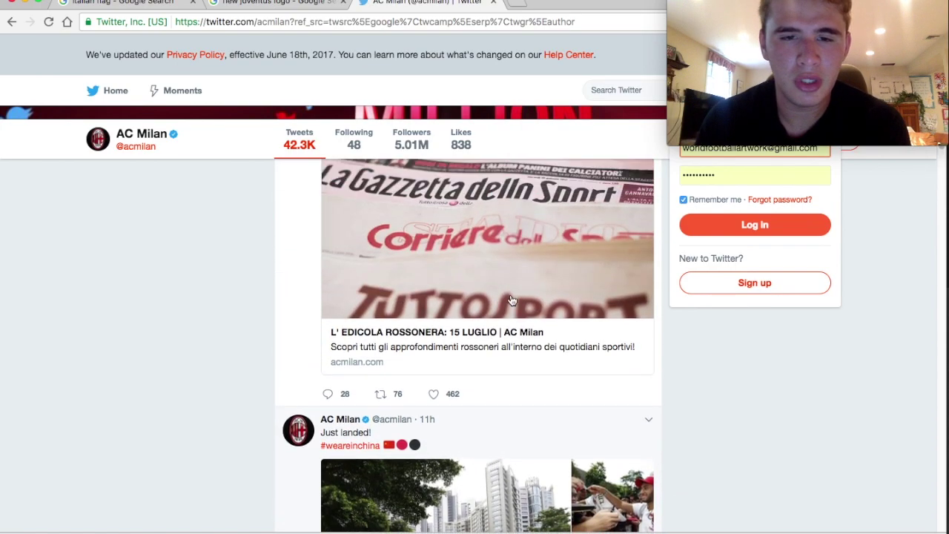
scroll(510, 299, up, 8)
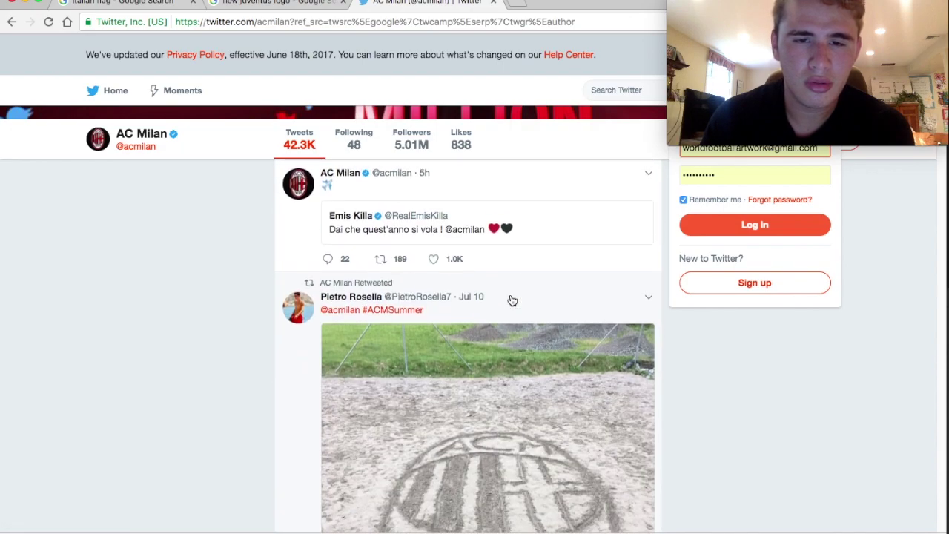
scroll(511, 300, up, 8)
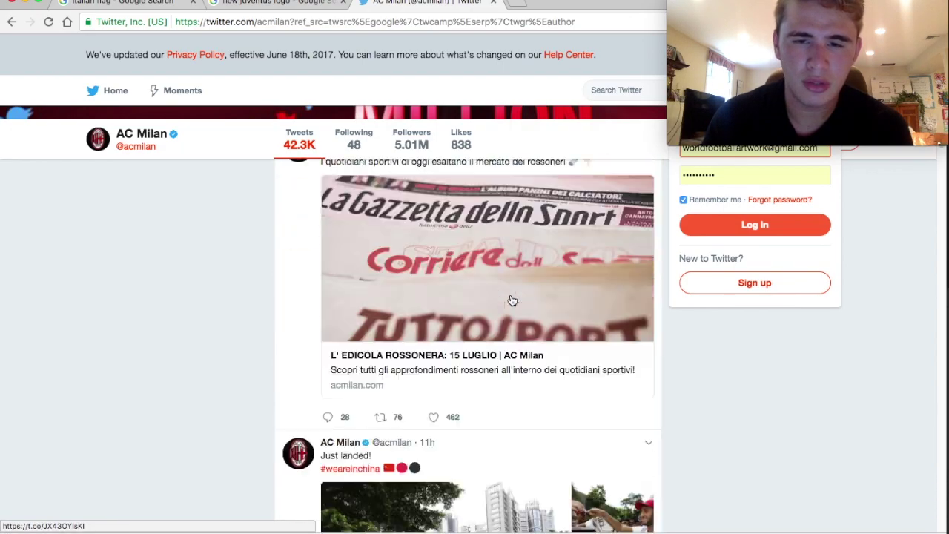
scroll(512, 300, down, 10)
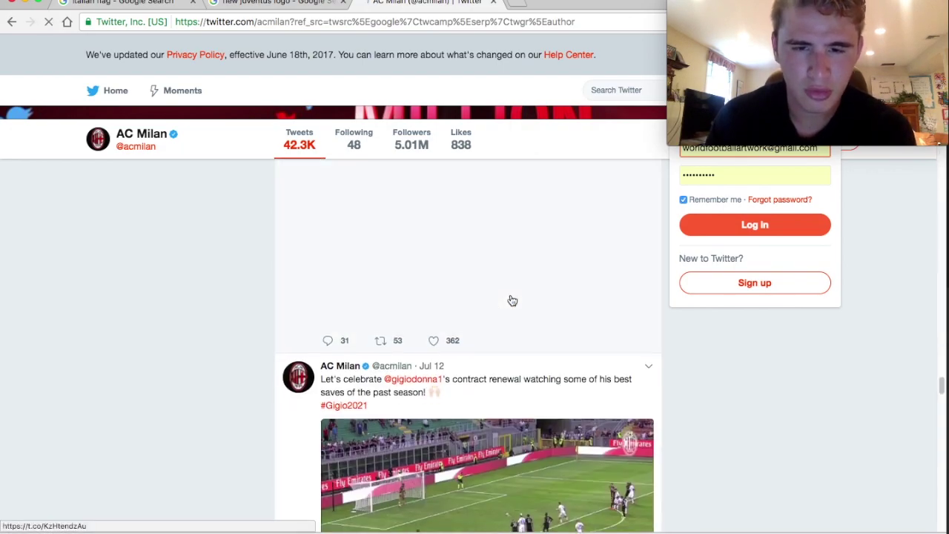
scroll(512, 301, up, 5)
scroll(511, 301, down, 4)
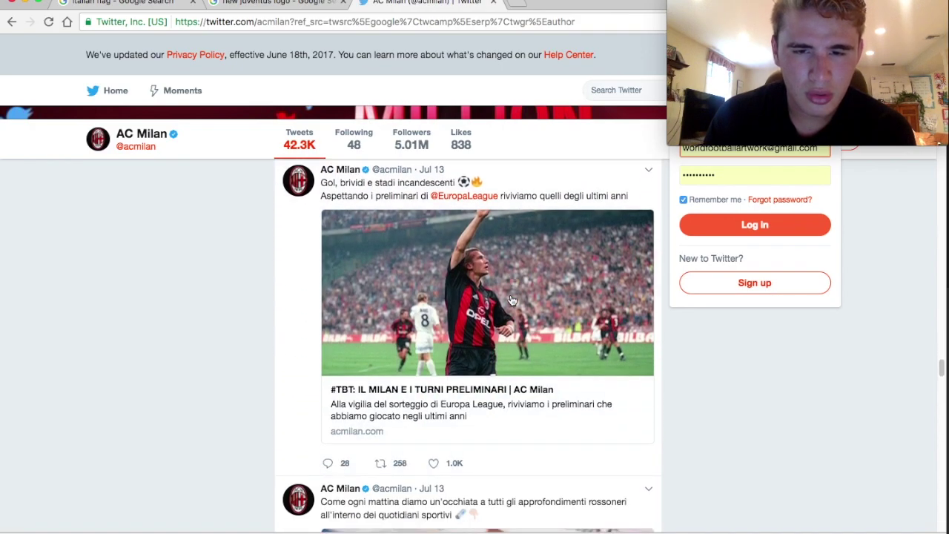
scroll(511, 301, up, 8)
scroll(512, 300, down, 2)
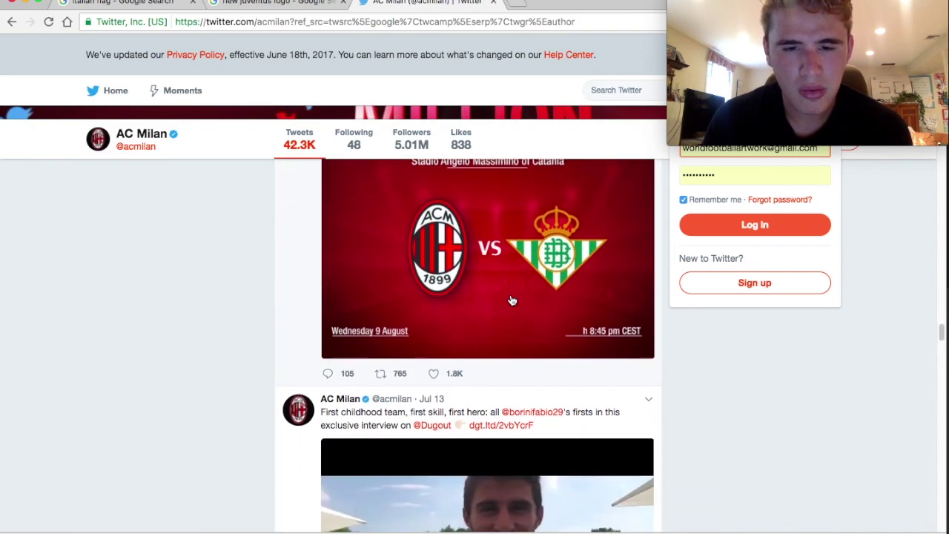
scroll(512, 301, up, 6)
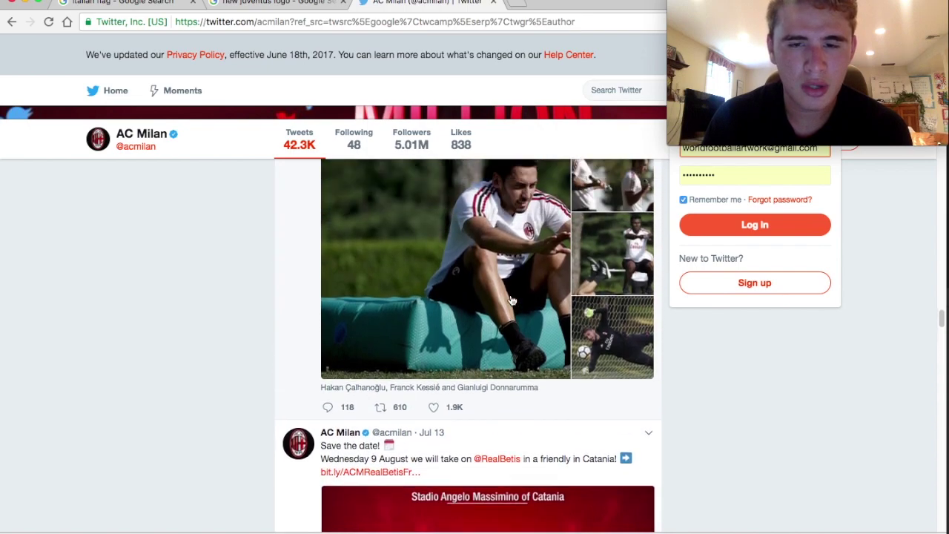
scroll(512, 301, up, 6)
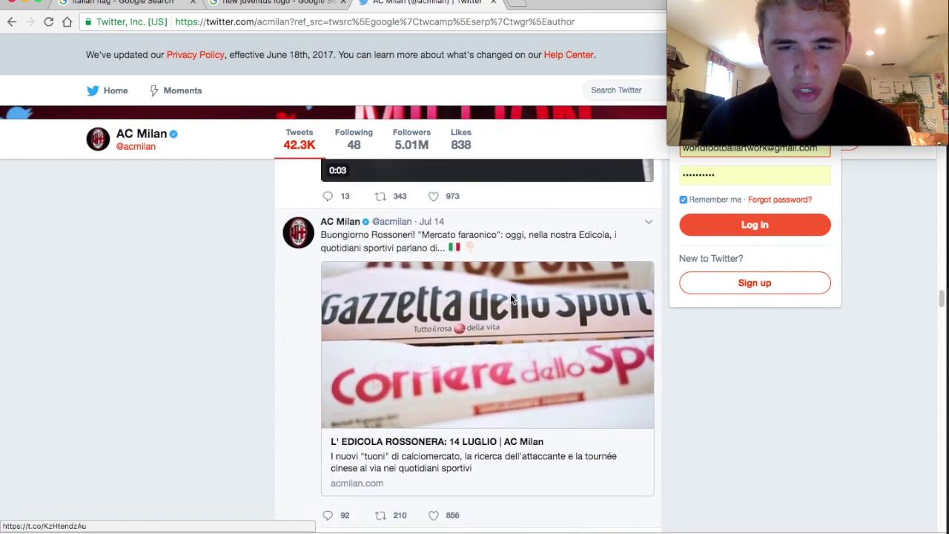
scroll(511, 300, up, 6)
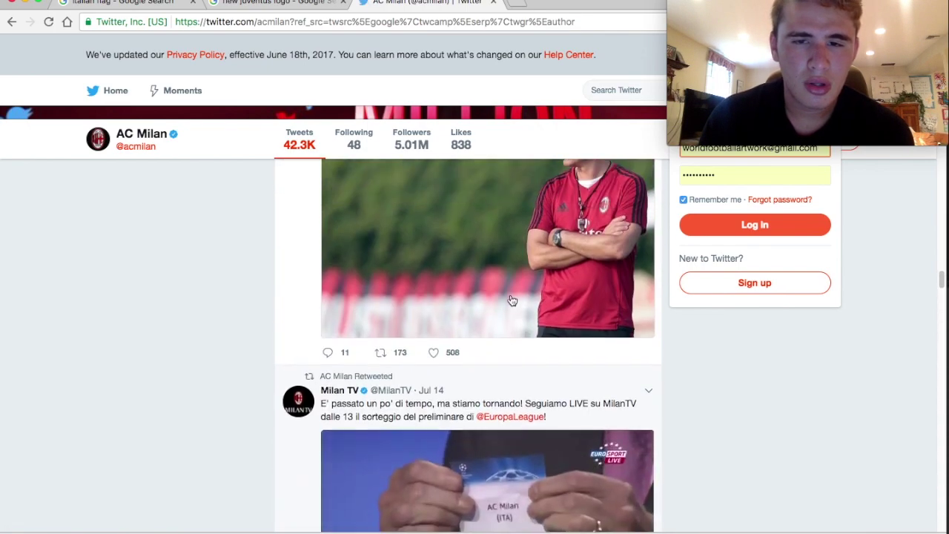
scroll(510, 298, up, 10)
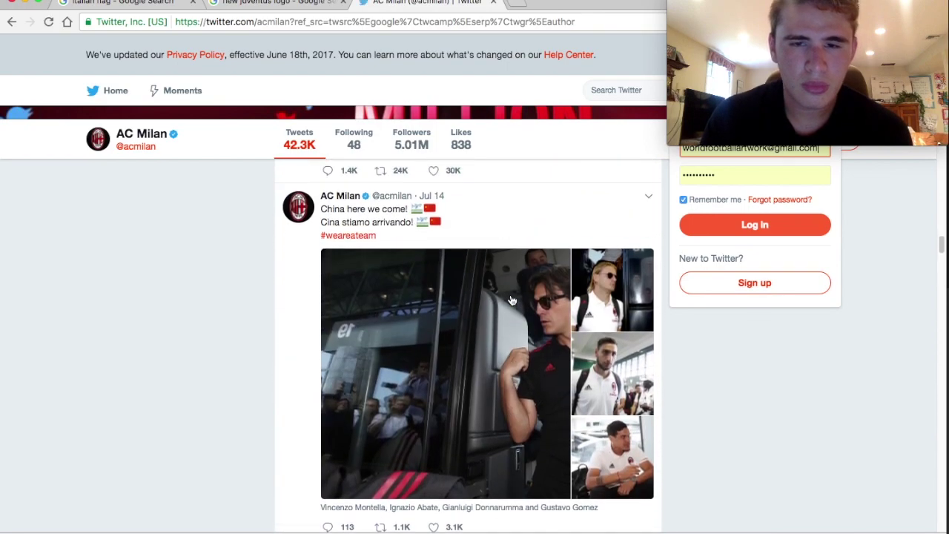
Find and open AC Milan's English tweet about reaching an agreement with Juventus for Bonucci's transfer, subject to medical completion.
scroll(510, 298, up, 10)
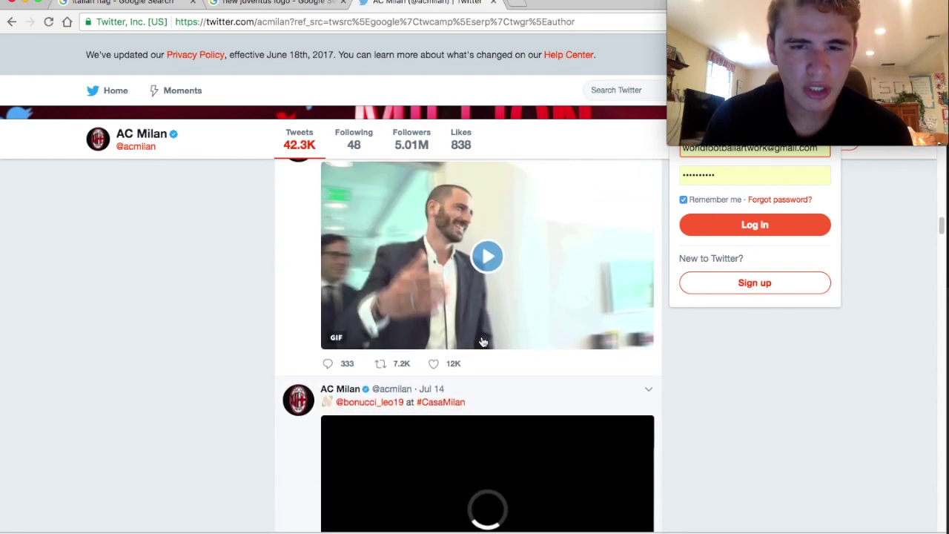
scroll(482, 339, up, 10)
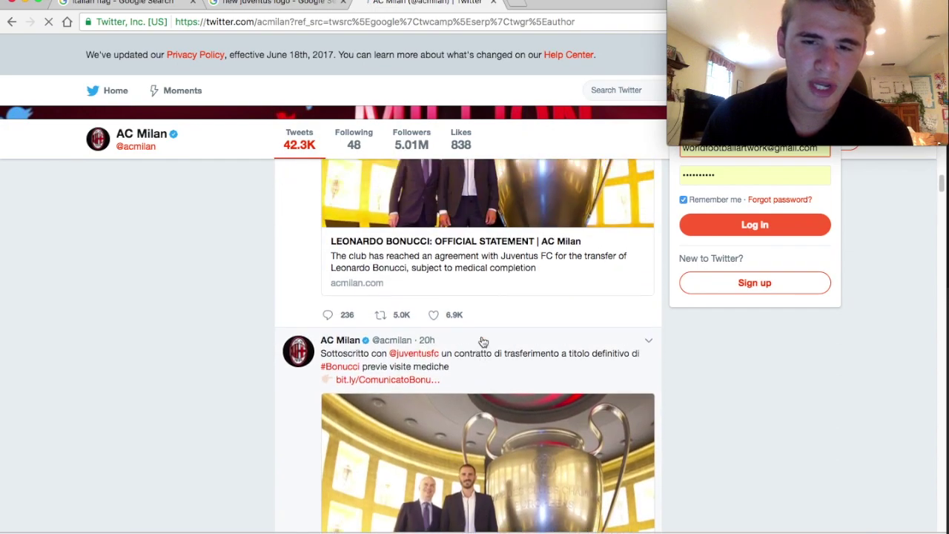
scroll(482, 342, down, 3)
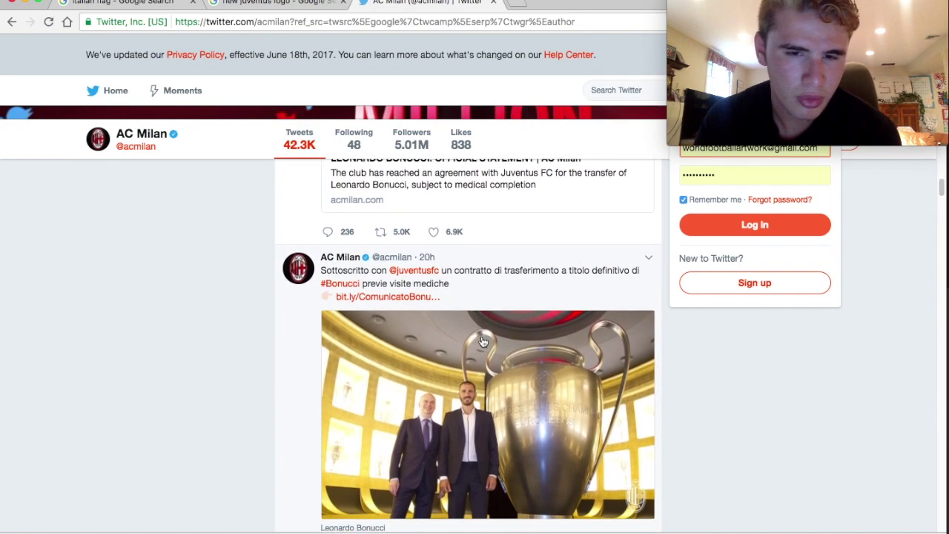
scroll(482, 342, up, 5)
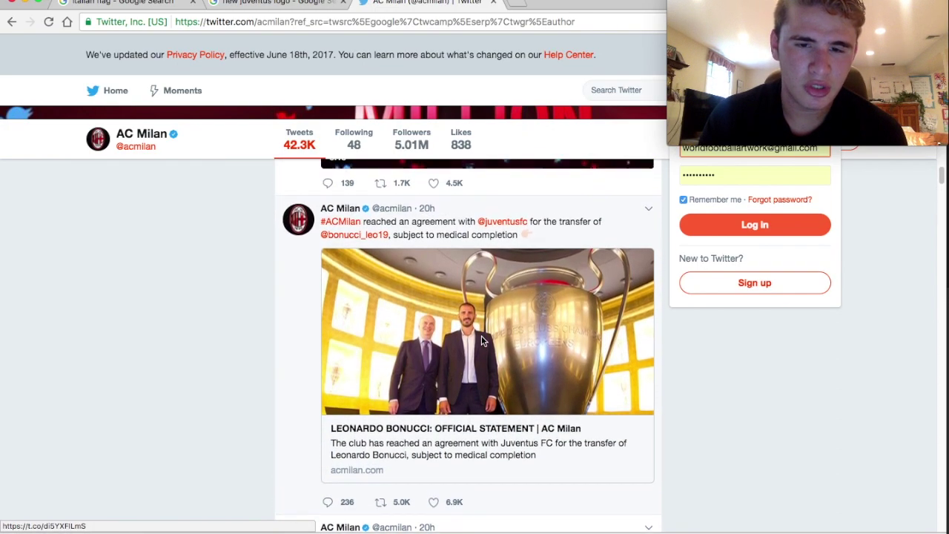
click(552, 241)
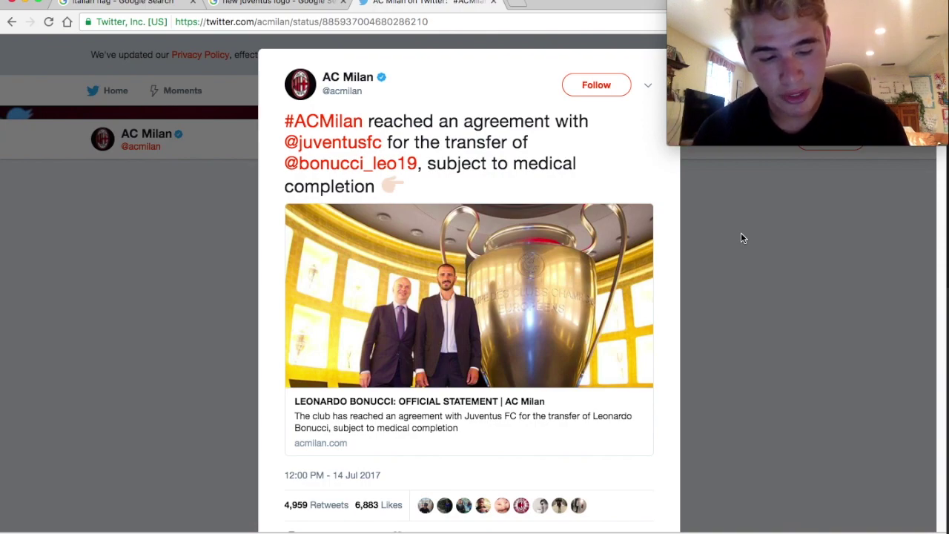
Capture a screenshot of the tweet's account header and text, leaving out the photo below.
key(super+shift+4)
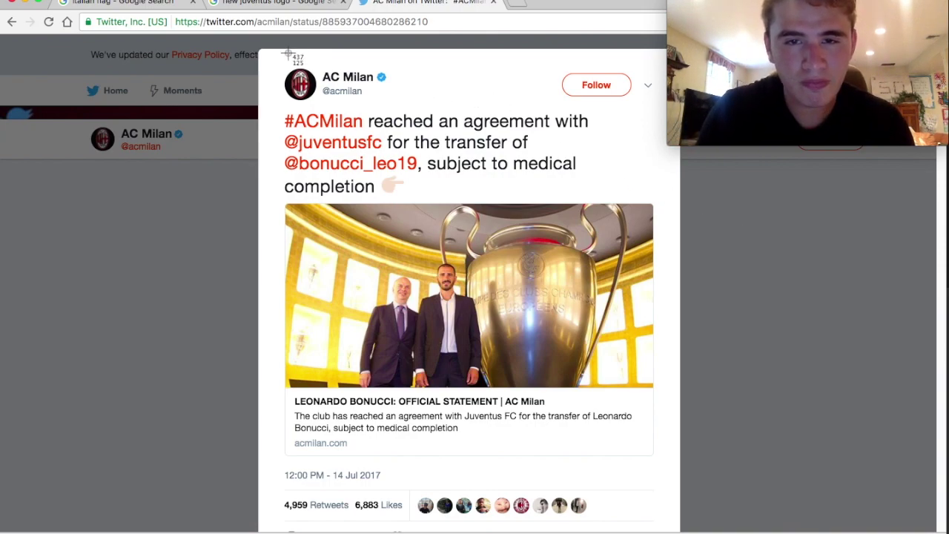
drag(367, 98, 638, 202)
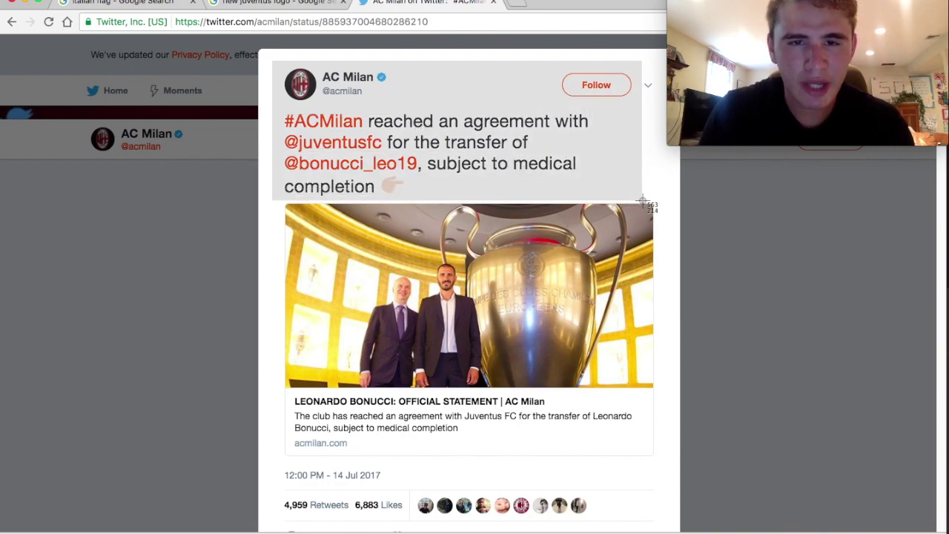
drag(642, 200, 643, 202)
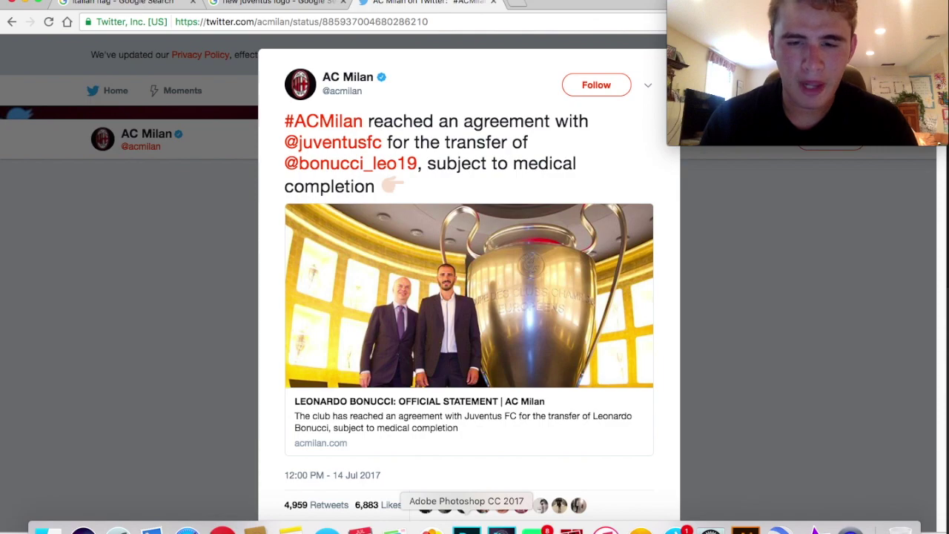
Switch to Photoshop and place the new tweet screenshot from the Desktop folder into the Transfer Tracker document.
click(466, 528)
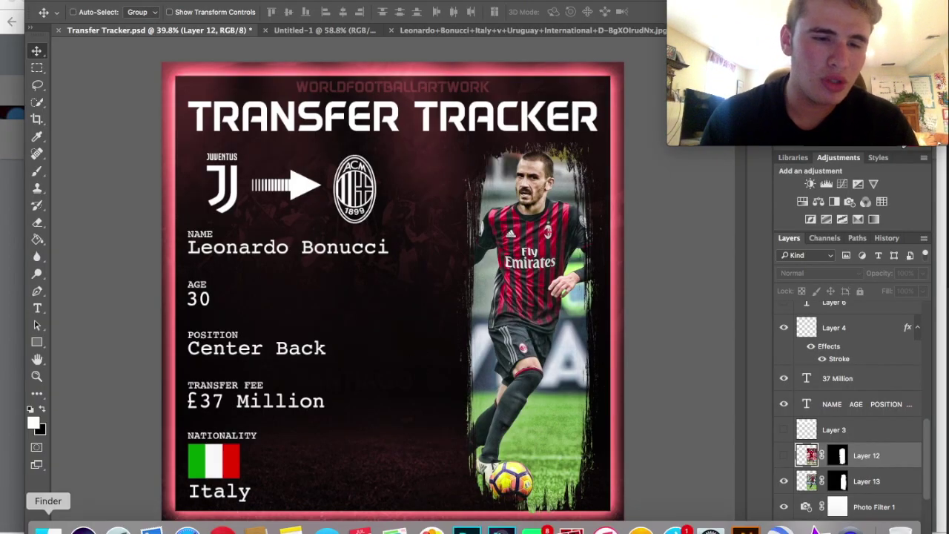
click(41, 527)
click(417, 353)
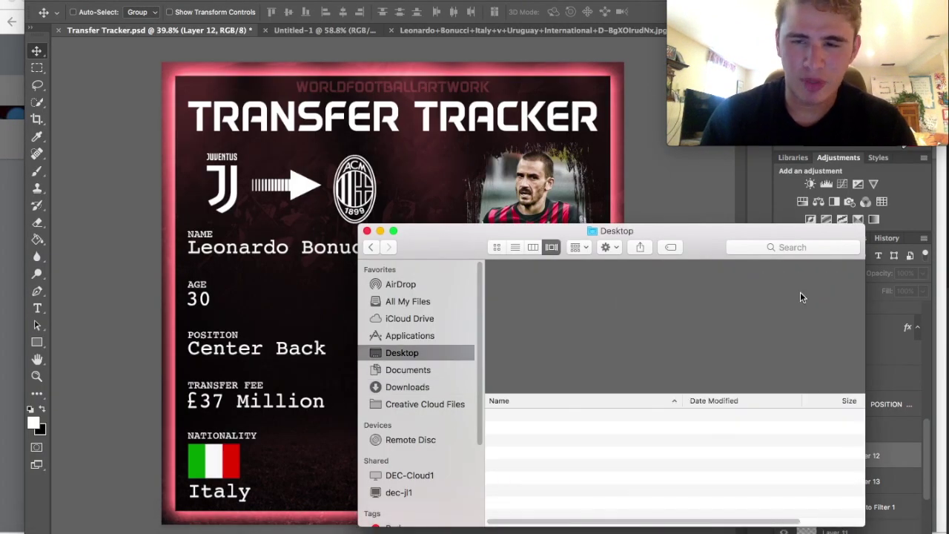
drag(657, 353, 267, 279)
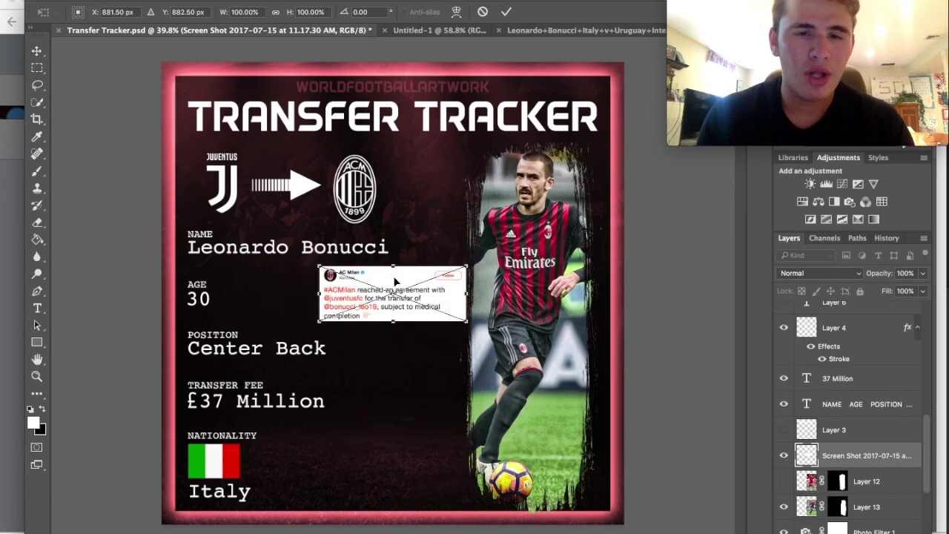
Position the tweet screenshot beside the Italian flag near the graphic's lower edge and enlarge it to about 127%.
drag(414, 283, 396, 456)
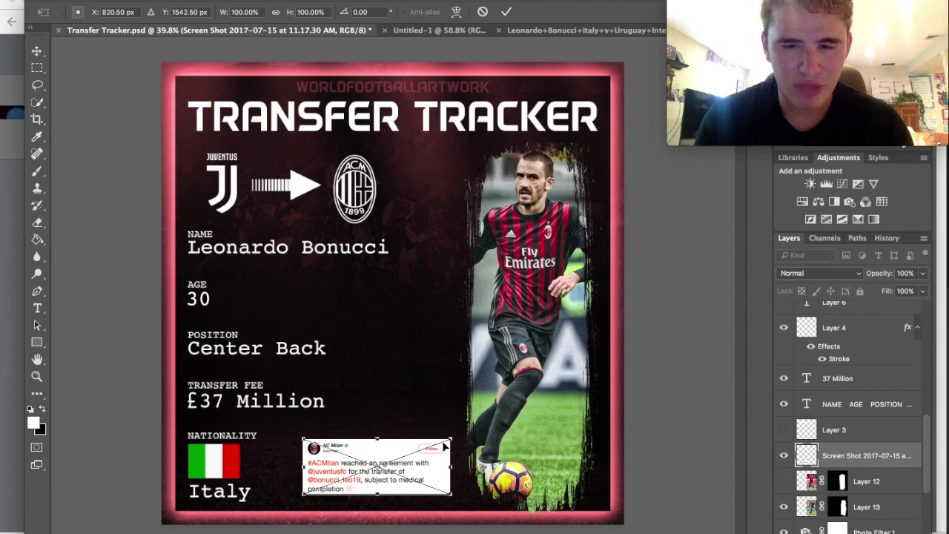
drag(449, 437, 486, 412)
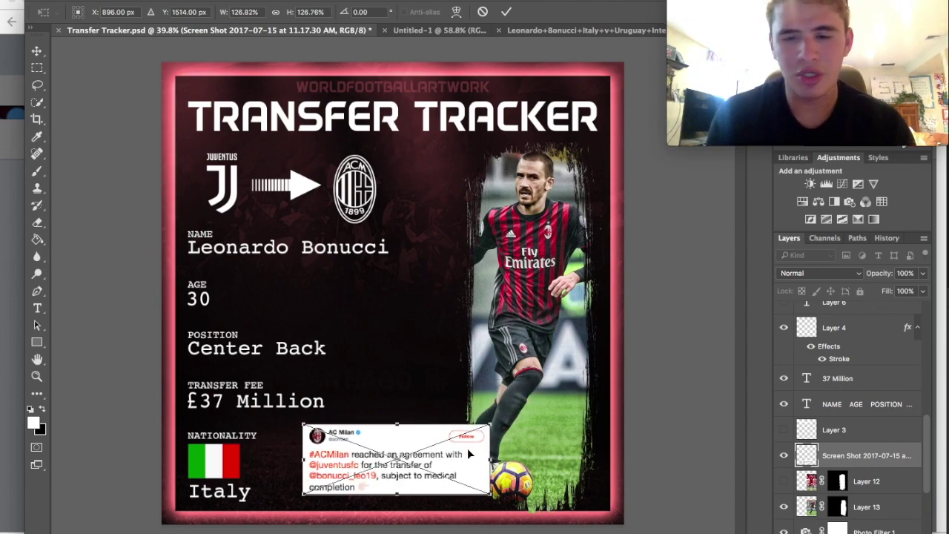
key(Return)
drag(484, 429, 484, 431)
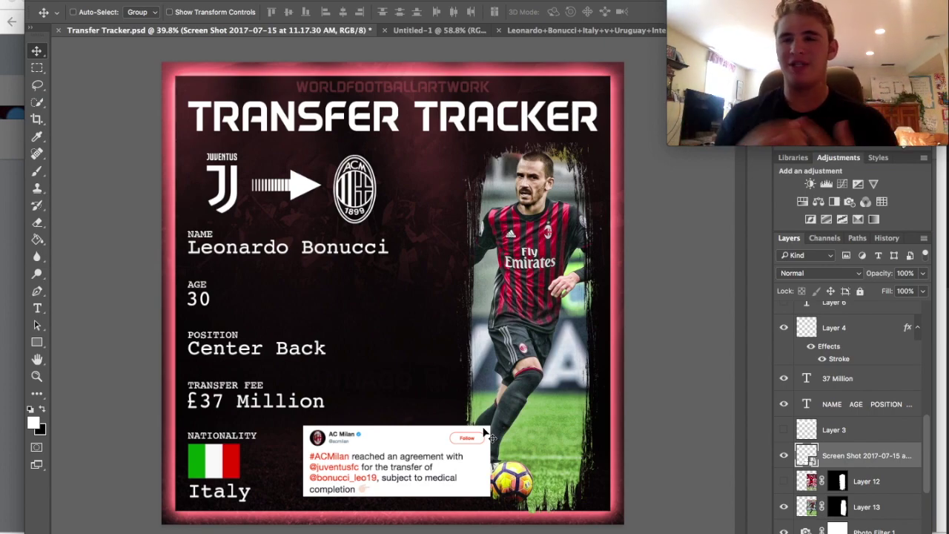
scroll(486, 434, up, 3)
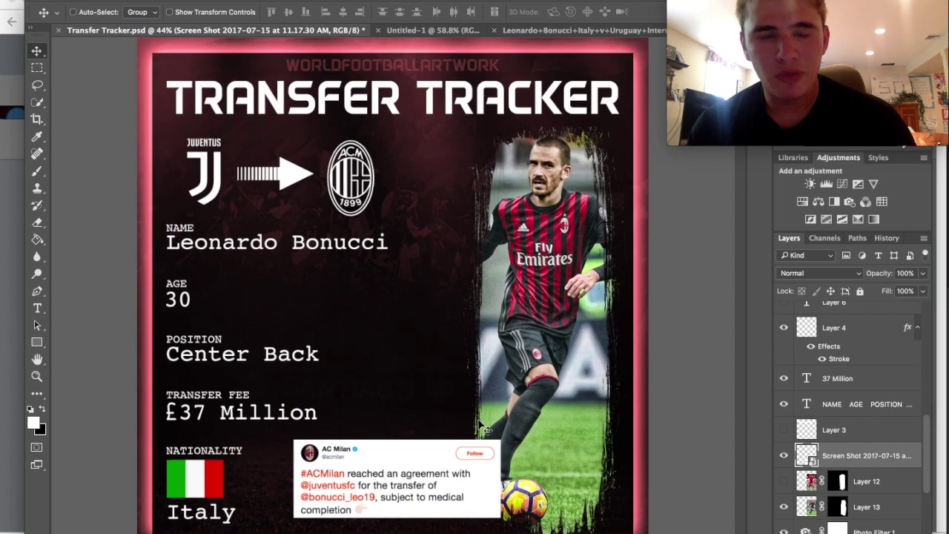